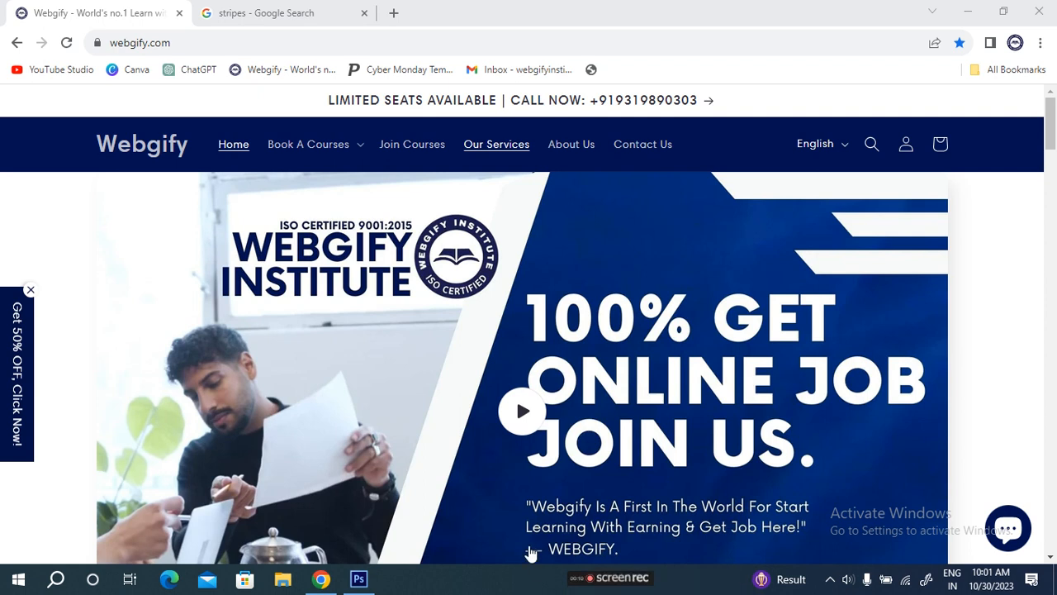
Switch to Photoshop and, on a new layer, draw a yellow rectangle about 6920 × 1245 px across the upper part of the canvas.
{"action": "key", "text": "alt+Tab"}
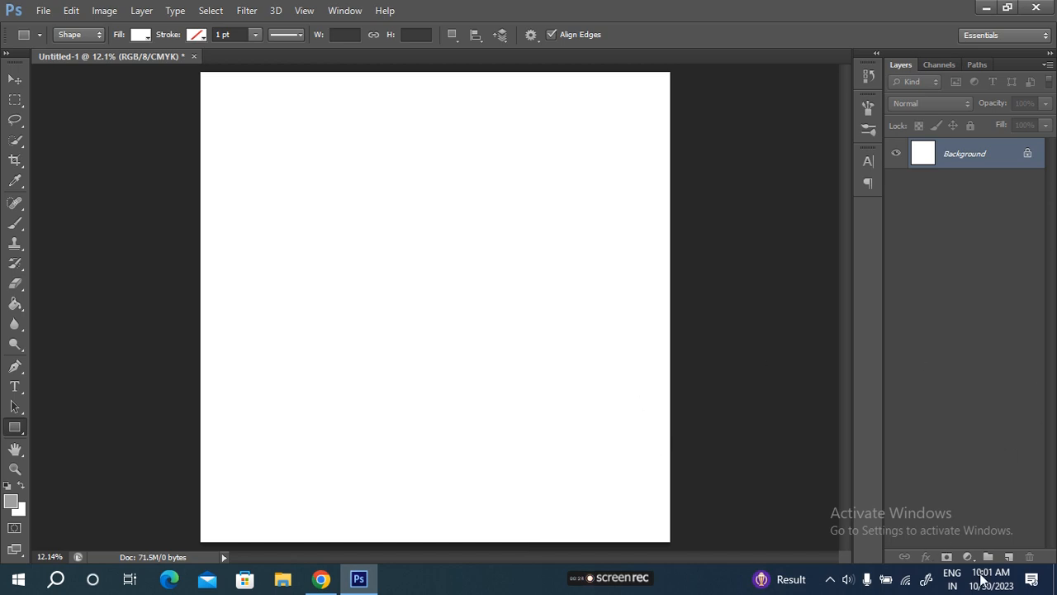
{"action": "left_click", "coordinate": [1008, 557]}
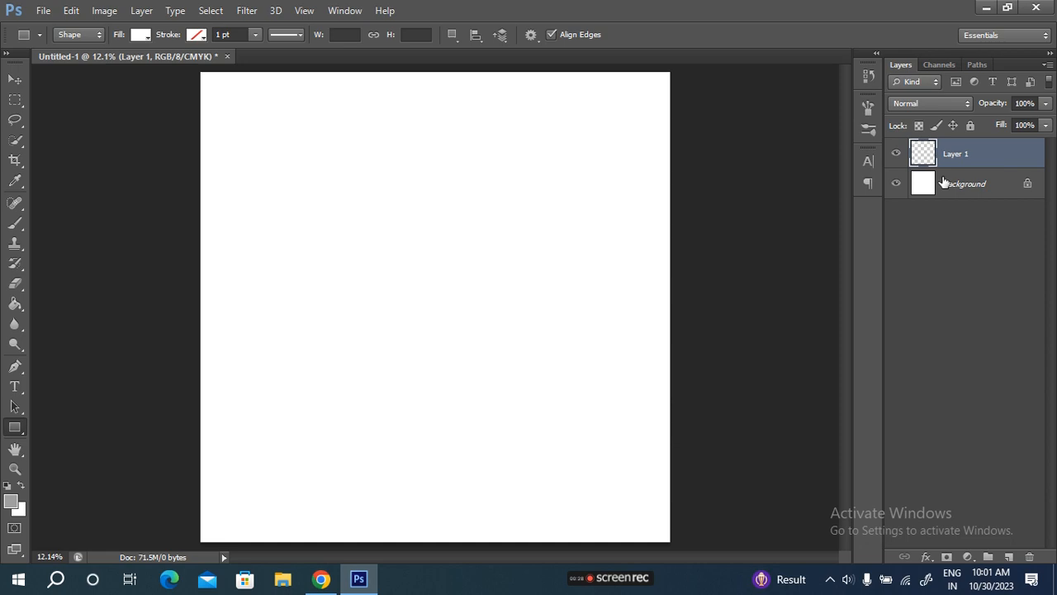
{"action": "left_click", "coordinate": [20, 426]}
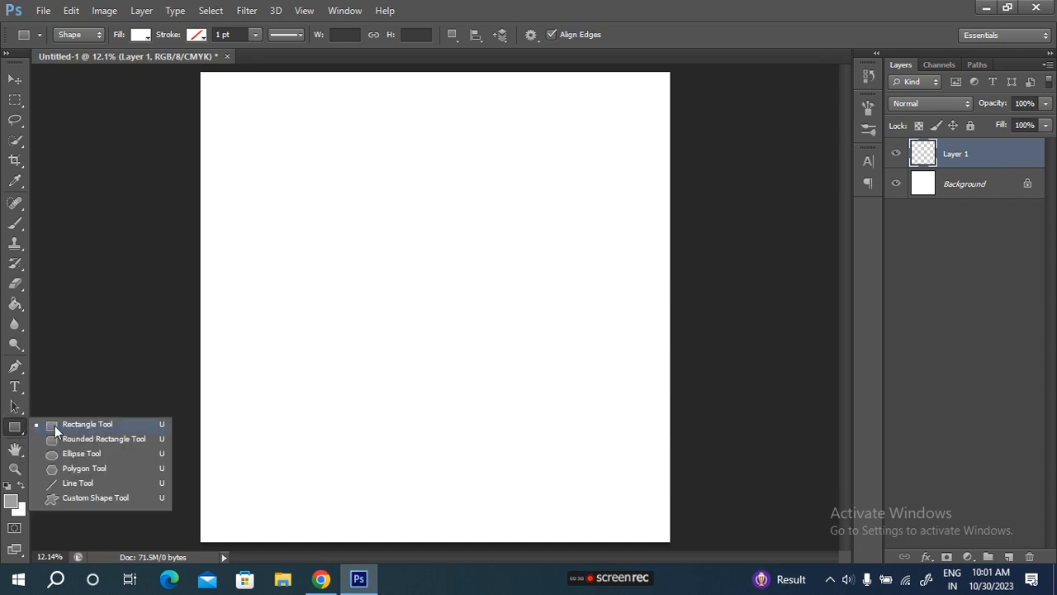
{"action": "left_click", "coordinate": [103, 425]}
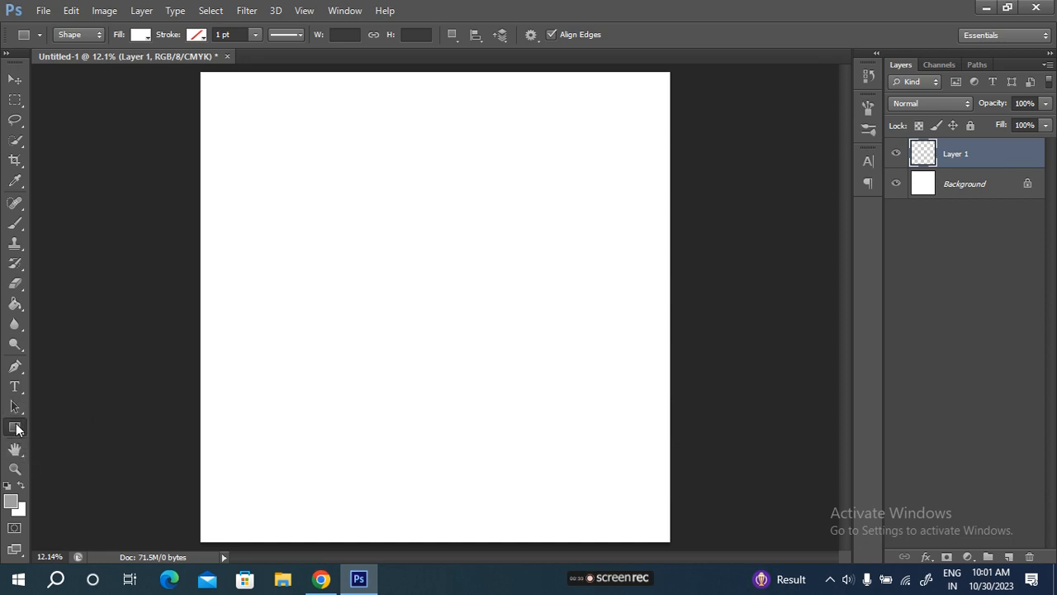
{"action": "left_click_drag", "start_coordinate": [158, 106], "coordinate": [807, 222]}
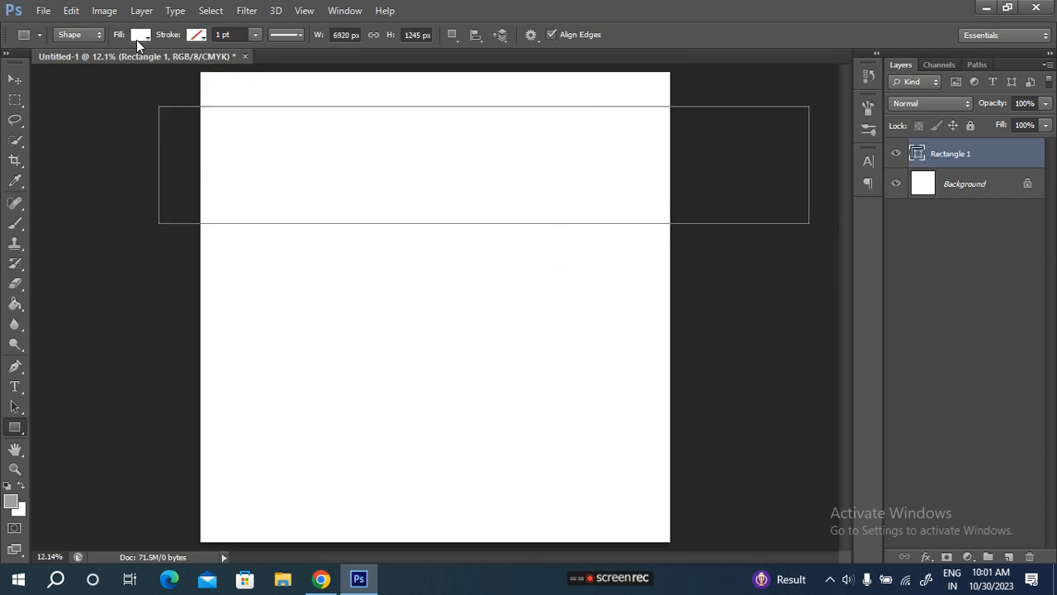
{"action": "left_click", "coordinate": [138, 36]}
{"action": "left_click", "coordinate": [124, 108]}
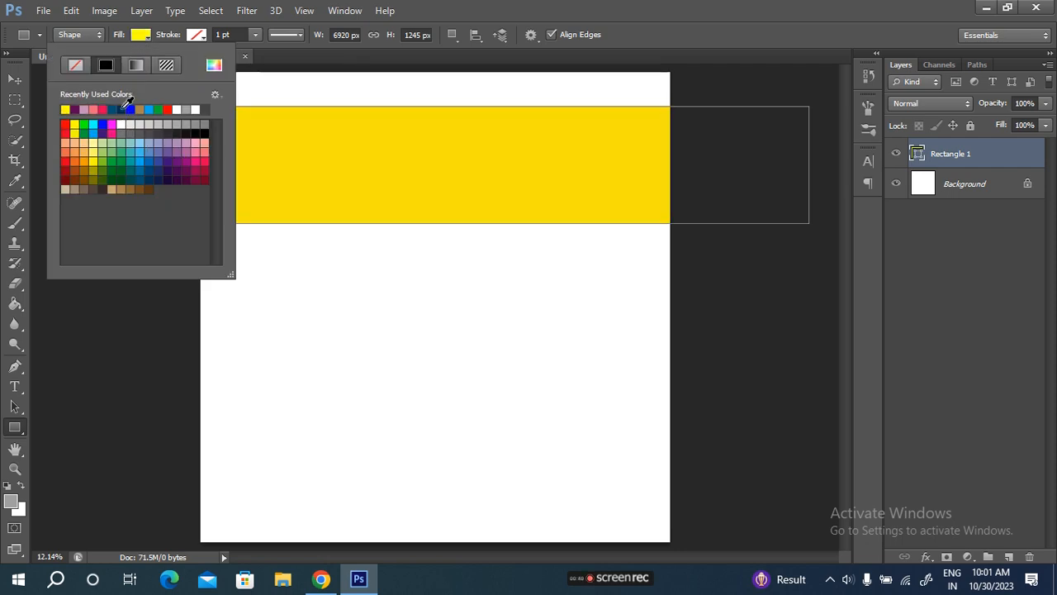
{"action": "key", "text": "Return"}
Try a second yellow rectangle about 6756 × 1888 px across the lower canvas, and undo both rectangles.
{"action": "left_click_drag", "start_coordinate": [150, 316], "coordinate": [785, 493]}
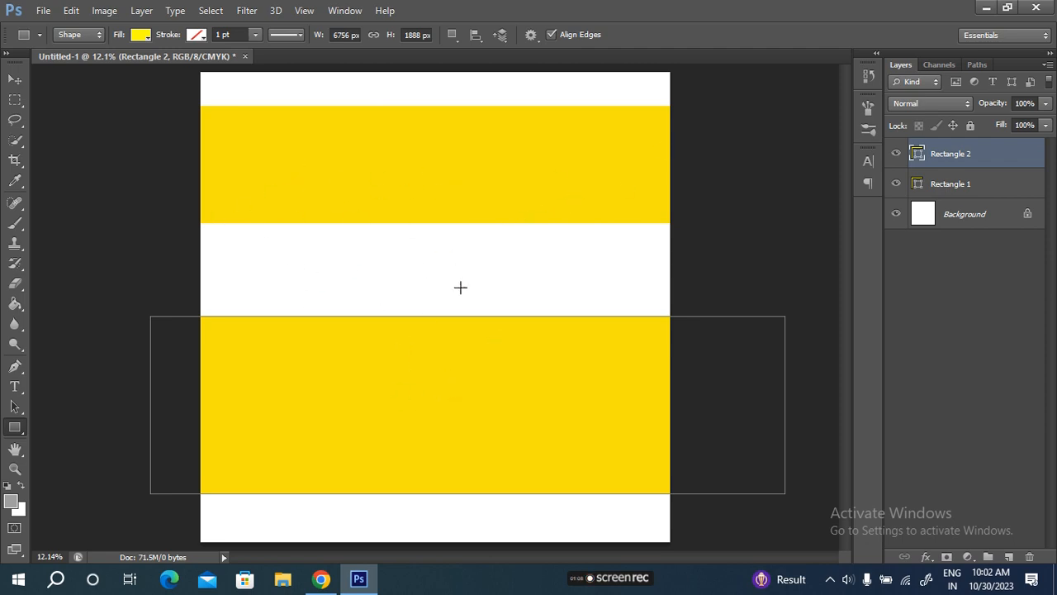
{"action": "key", "text": "ctrl+z"}
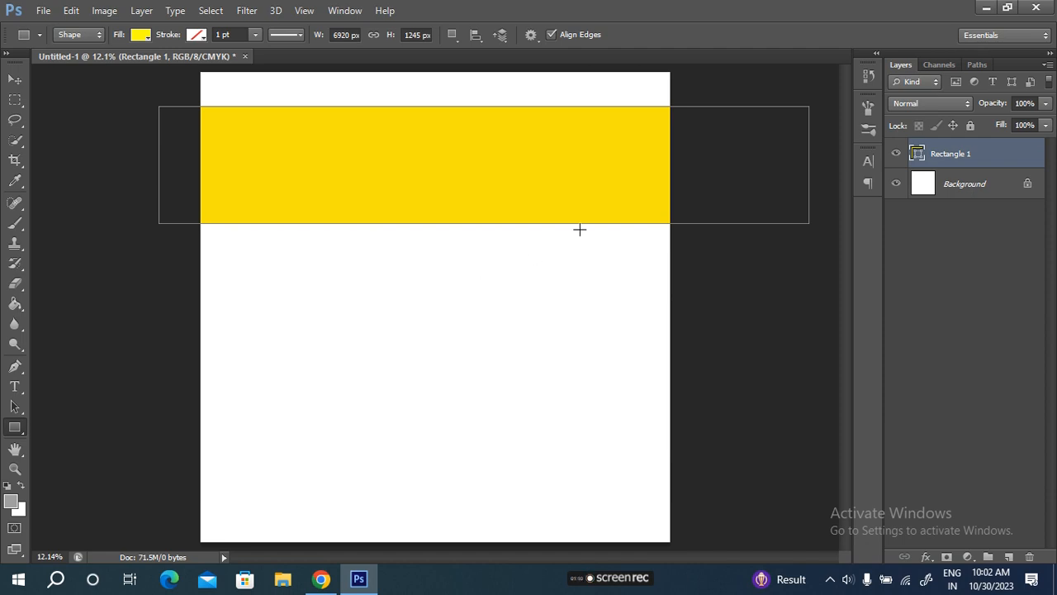
{"action": "key", "text": "ctrl+z"}
Draw a thin rectangle about 6245 × 454 px across the upper edge of the canvas and fill it yellow.
{"action": "left_click_drag", "start_coordinate": [175, 85], "coordinate": [760, 128]}
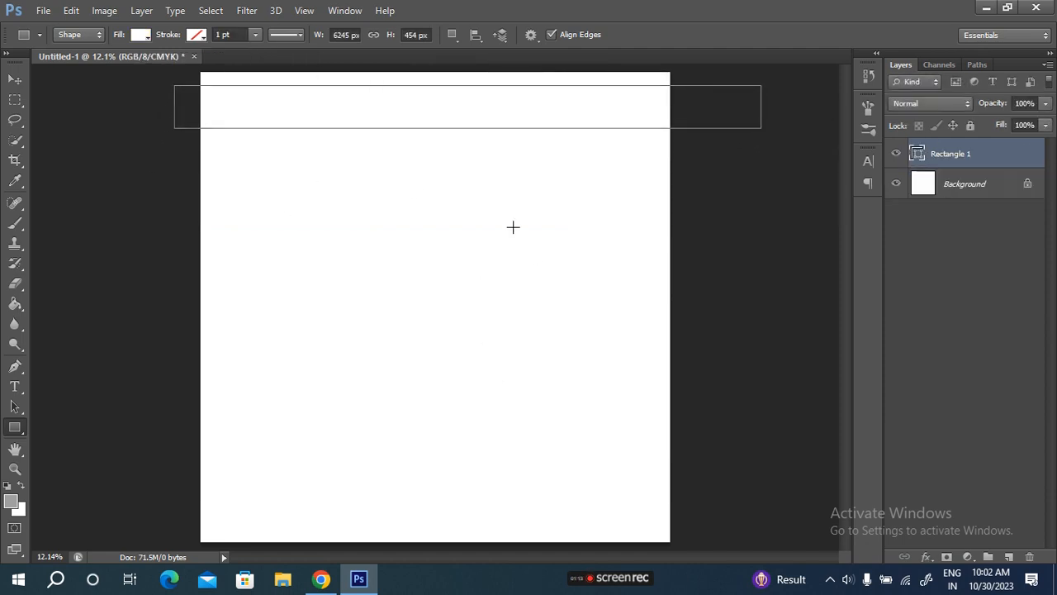
{"action": "left_click", "coordinate": [139, 35]}
{"action": "left_click", "coordinate": [66, 109]}
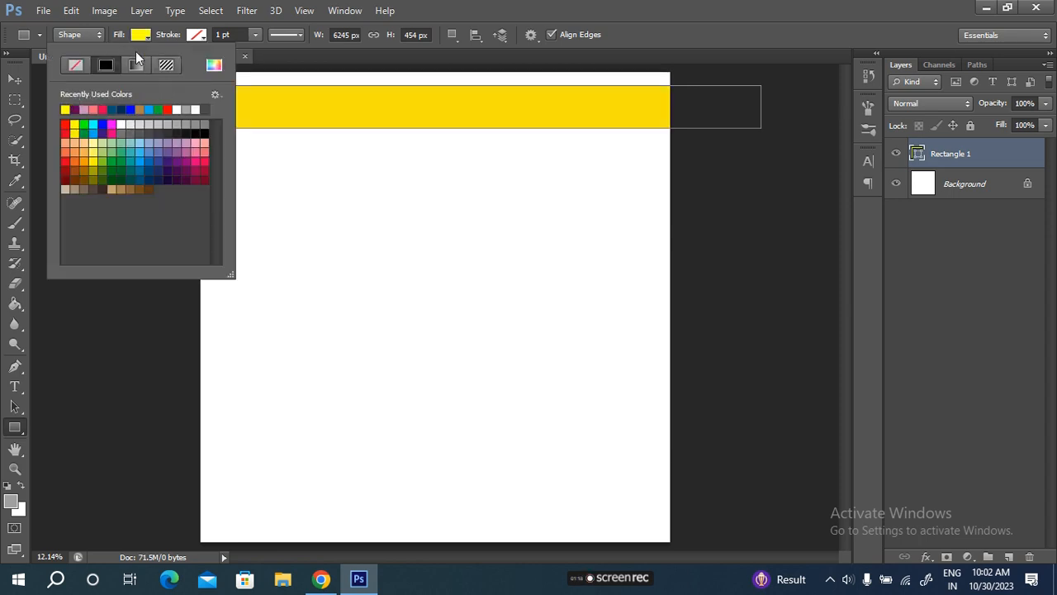
{"action": "left_click", "coordinate": [379, 158]}
Draw five more horizontal yellow stripes down the canvas, ending with one about 6418 × 775 px near the lower edge.
{"action": "left_click_drag", "start_coordinate": [157, 143], "coordinate": [748, 196]}
{"action": "left_click_drag", "start_coordinate": [168, 228], "coordinate": [798, 278]}
{"action": "left_click_drag", "start_coordinate": [171, 309], "coordinate": [807, 352]}
{"action": "left_click_drag", "start_coordinate": [153, 382], "coordinate": [791, 435]}
{"action": "left_click_drag", "start_coordinate": [159, 450], "coordinate": [762, 521]}
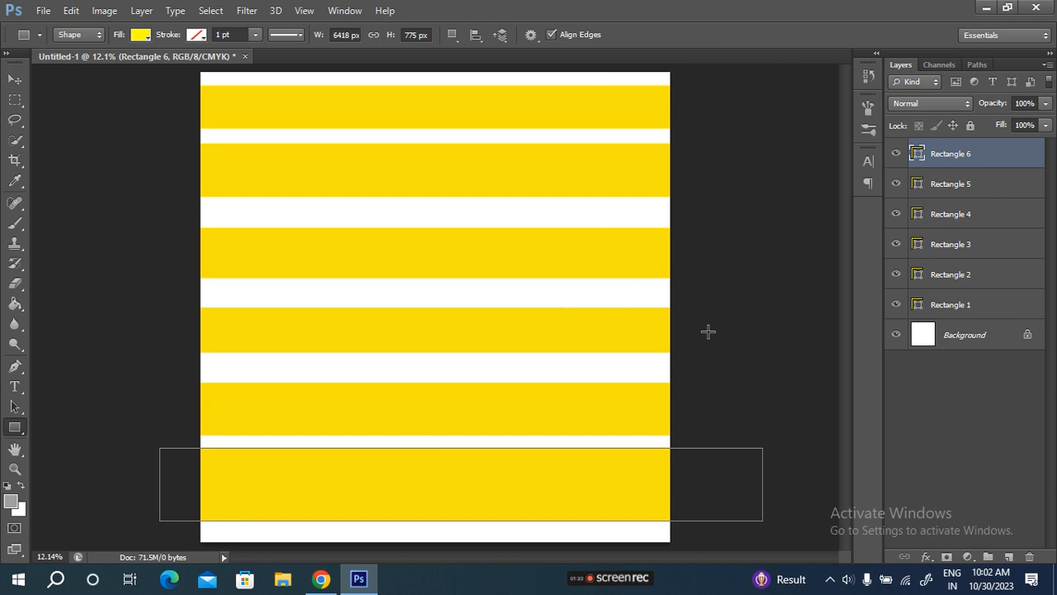
Undo all the yellow stripes back to the blank white background.
{"action": "key", "text": "ctrl+alt+z"}
{"action": "key", "text": "ctrl+alt+z"}
{"action": "key", "text": "ctrl+alt+z"}
{"action": "key", "text": "ctrl+alt+z"}
{"action": "key", "text": "ctrl+alt+z"}
{"action": "key", "text": "ctrl+alt+z"}
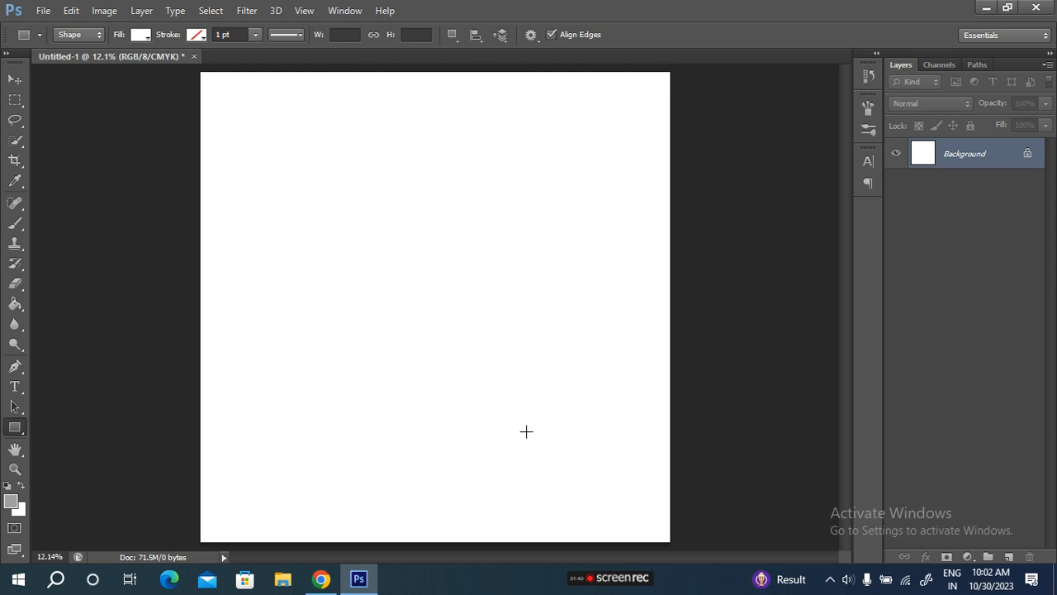
Switch to Chrome and examine the Google Images results for "stripes" as reference for stripe patterns.
{"action": "left_click", "coordinate": [322, 579]}
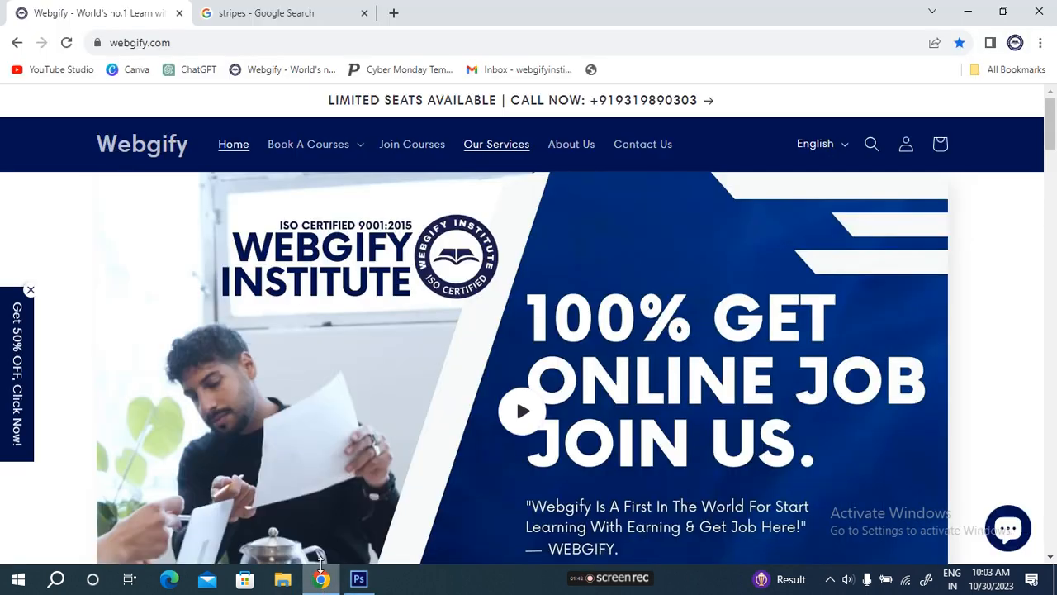
{"action": "left_click", "coordinate": [283, 13]}
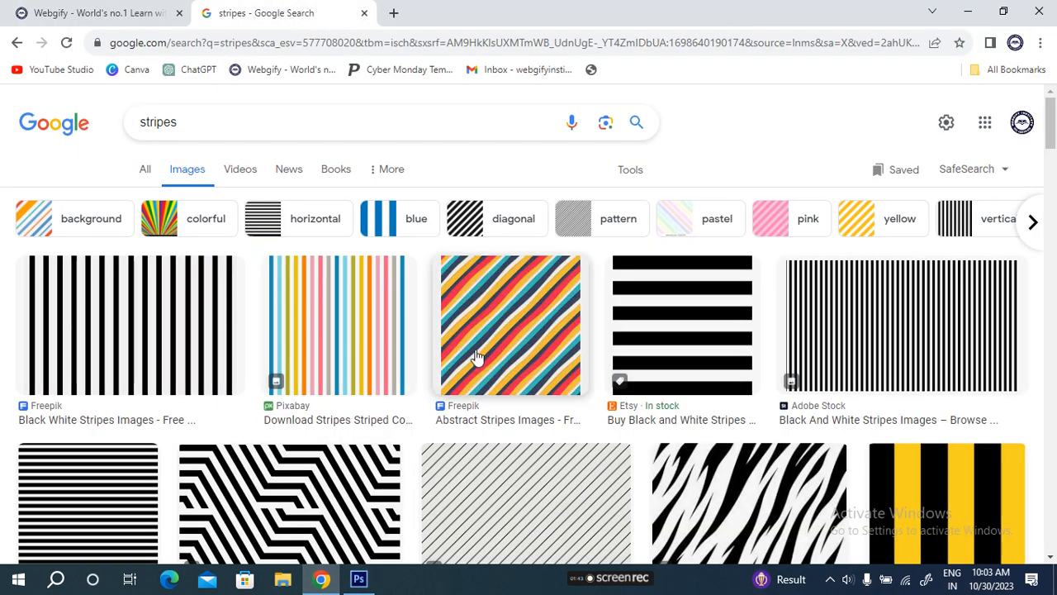
{"action": "left_click_drag", "start_coordinate": [186, 128], "coordinate": [136, 122]}
{"action": "left_click", "coordinate": [207, 118]}
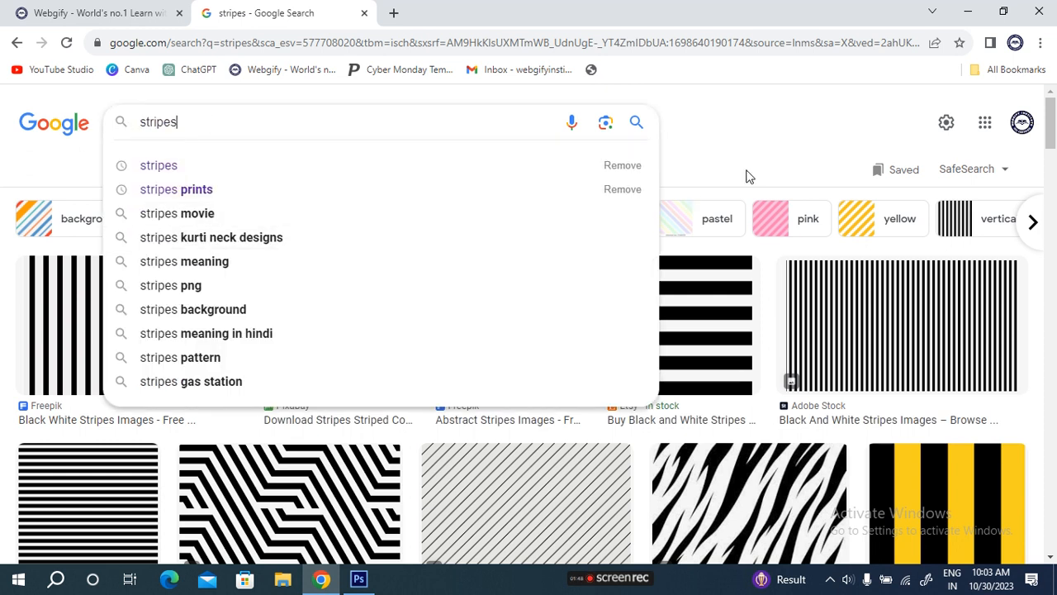
{"action": "left_click", "coordinate": [703, 116]}
{"action": "scroll", "coordinate": [496, 417], "scroll_direction": "down", "scroll_amount": 20}
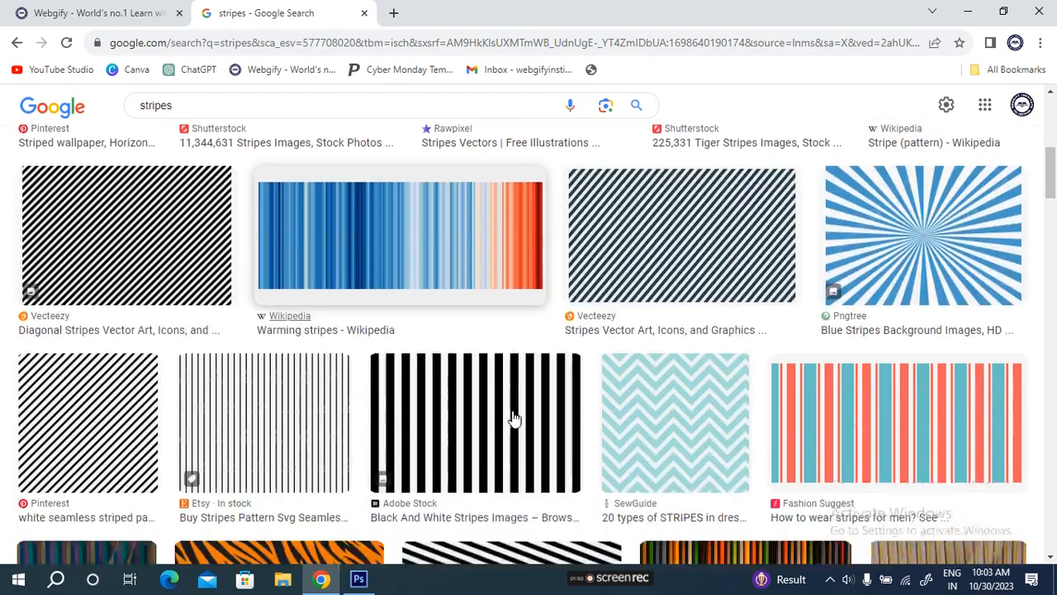
{"action": "scroll", "coordinate": [527, 412], "scroll_direction": "down", "scroll_amount": 2}
{"action": "scroll", "coordinate": [527, 411], "scroll_direction": "up", "scroll_amount": 3}
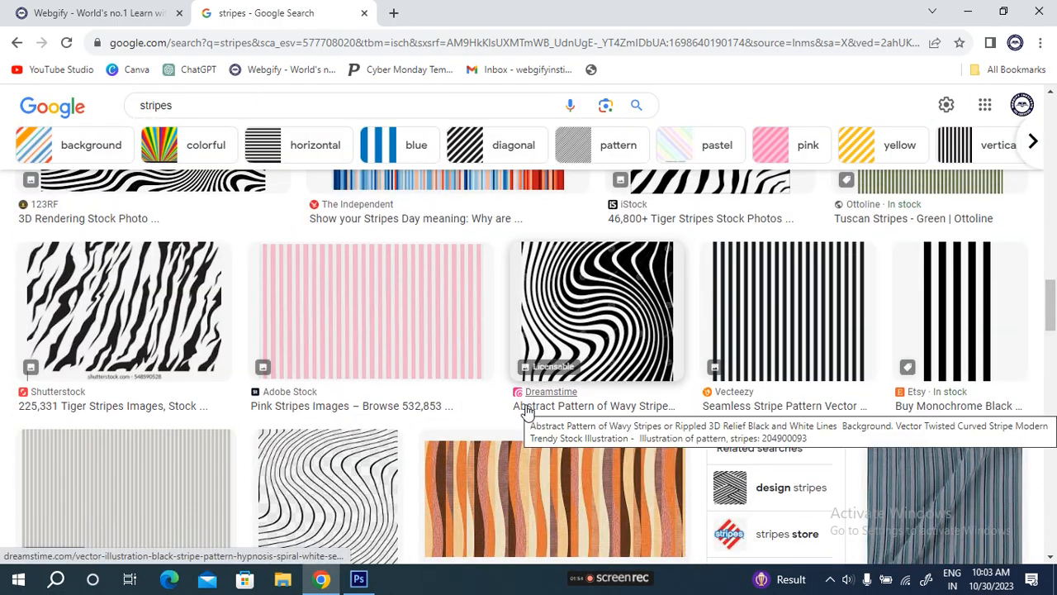
{"action": "scroll", "coordinate": [527, 412], "scroll_direction": "up", "scroll_amount": 2}
{"action": "scroll", "coordinate": [529, 411], "scroll_direction": "down", "scroll_amount": 8}
{"action": "scroll", "coordinate": [533, 410], "scroll_direction": "up", "scroll_amount": 5}
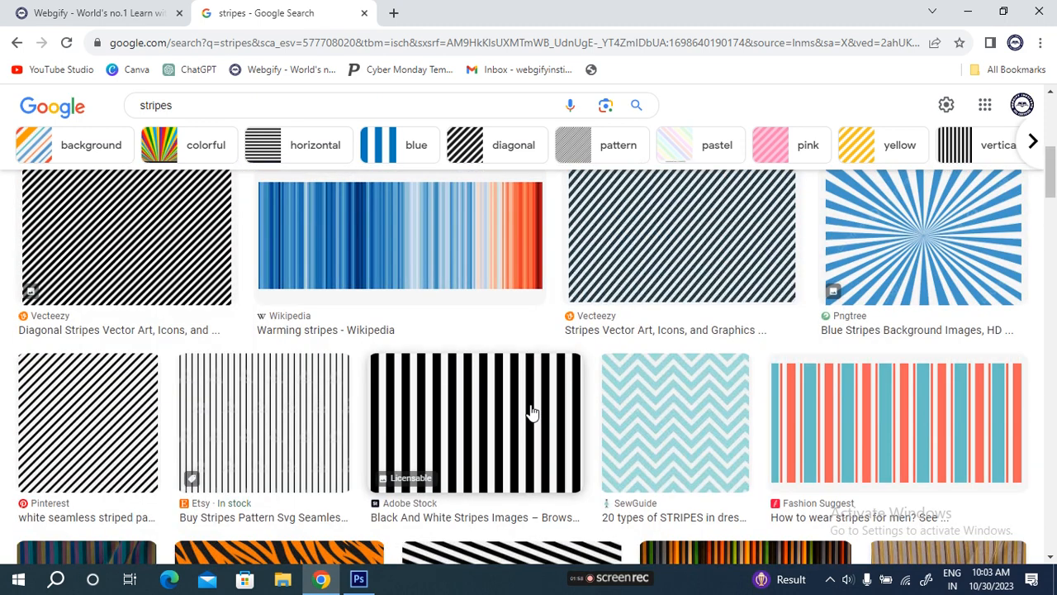
{"action": "scroll", "coordinate": [532, 410], "scroll_direction": "up", "scroll_amount": 6}
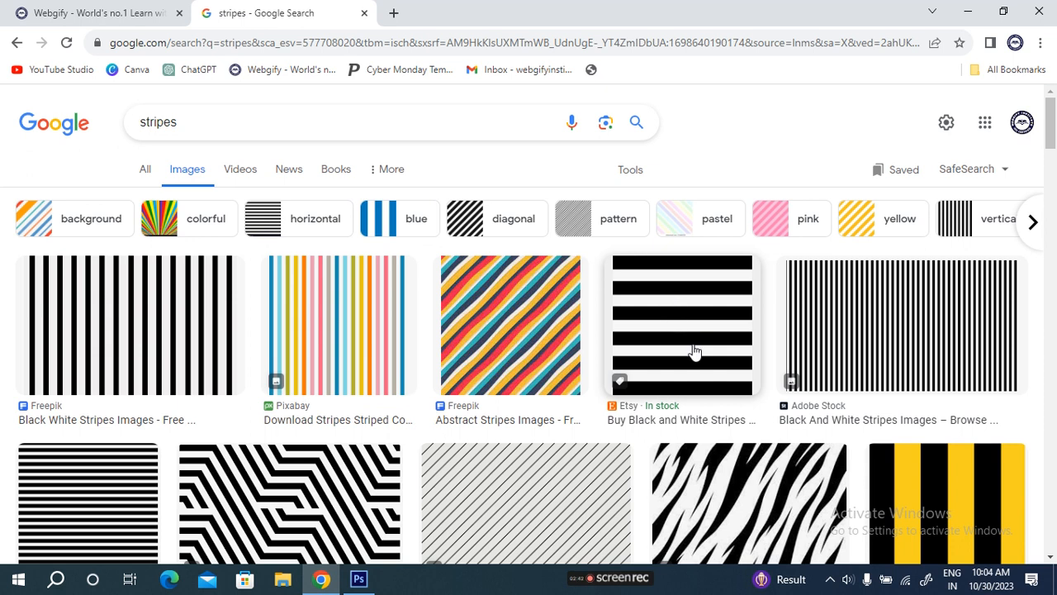
Return to Photoshop and draw a black rectangle about 6360 × 1986 px across the upper half of the canvas.
{"action": "left_click", "coordinate": [358, 578]}
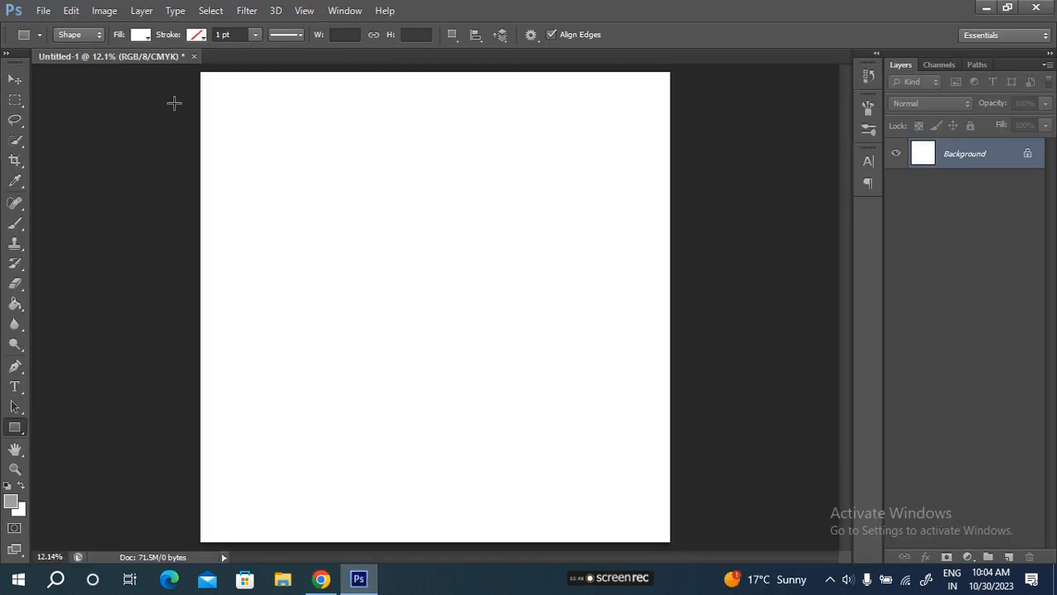
{"action": "left_click_drag", "start_coordinate": [162, 103], "coordinate": [759, 290]}
{"action": "left_click", "coordinate": [139, 37]}
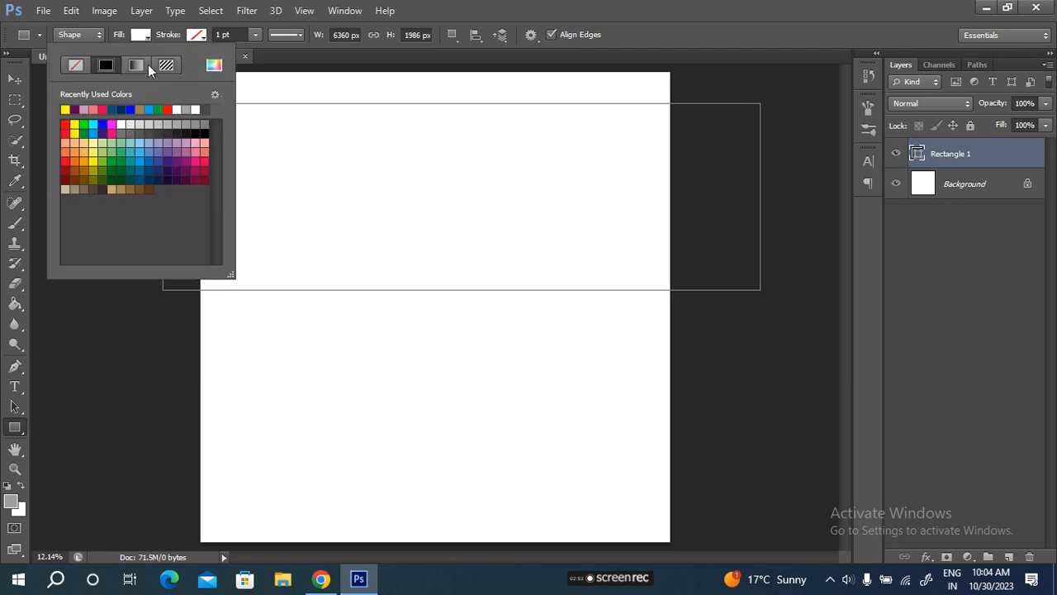
{"action": "left_click", "coordinate": [198, 133]}
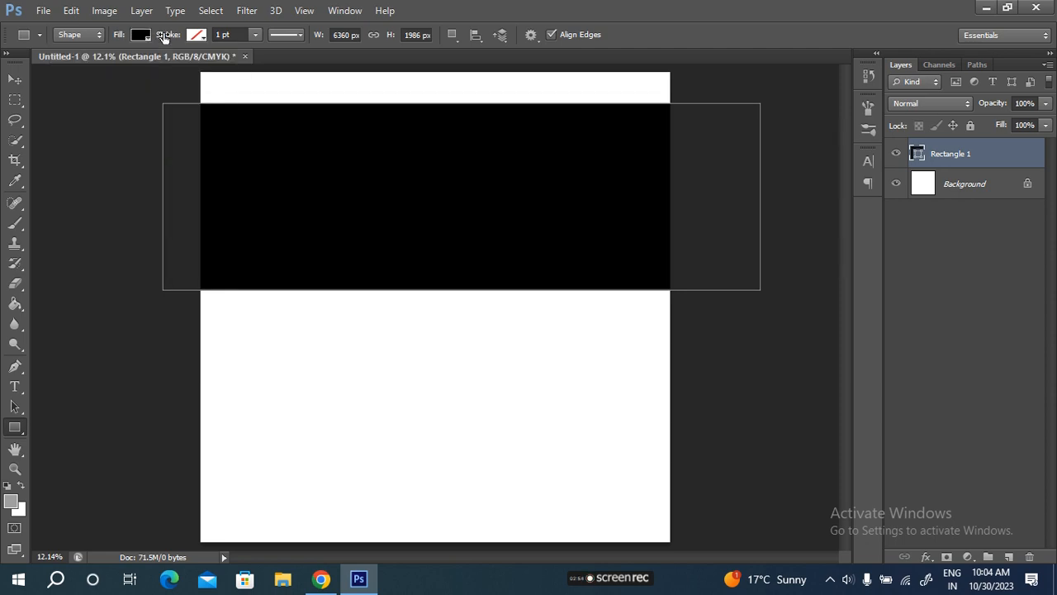
Move the black rectangle to the middle of the canvas and stretch its height to about 132% with Free Transform.
{"action": "left_click", "coordinate": [15, 80]}
{"action": "left_click_drag", "start_coordinate": [473, 198], "coordinate": [471, 295]}
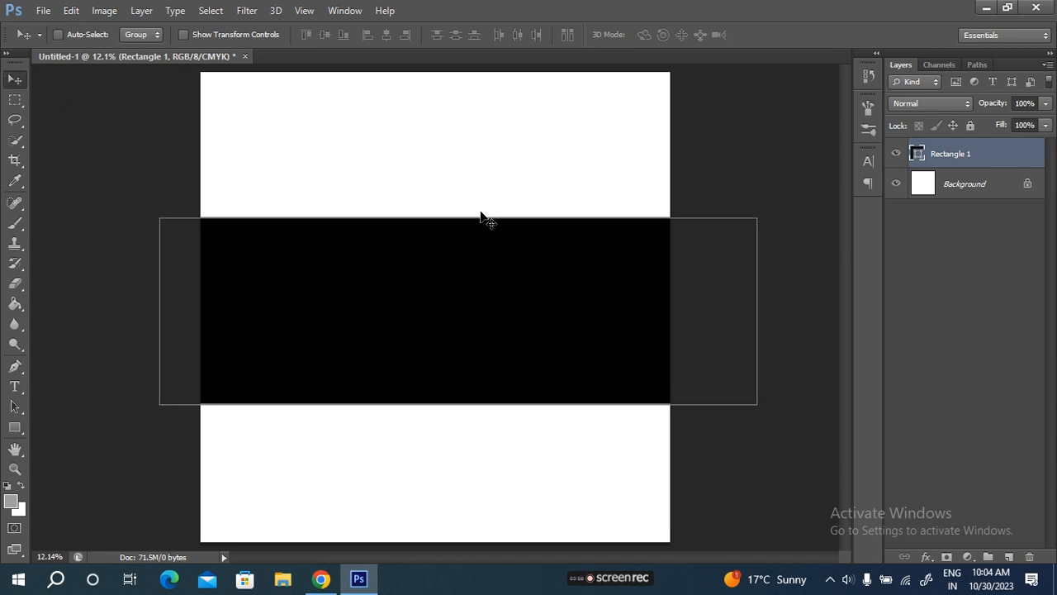
{"action": "key", "text": "ctrl+t"}
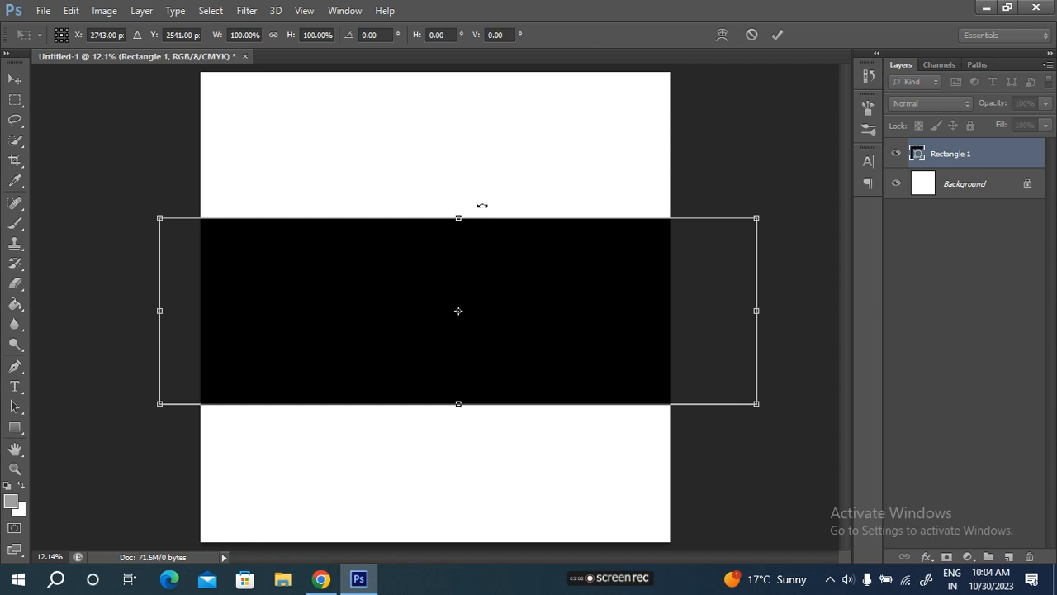
{"action": "left_click_drag", "start_coordinate": [458, 210], "coordinate": [457, 157]}
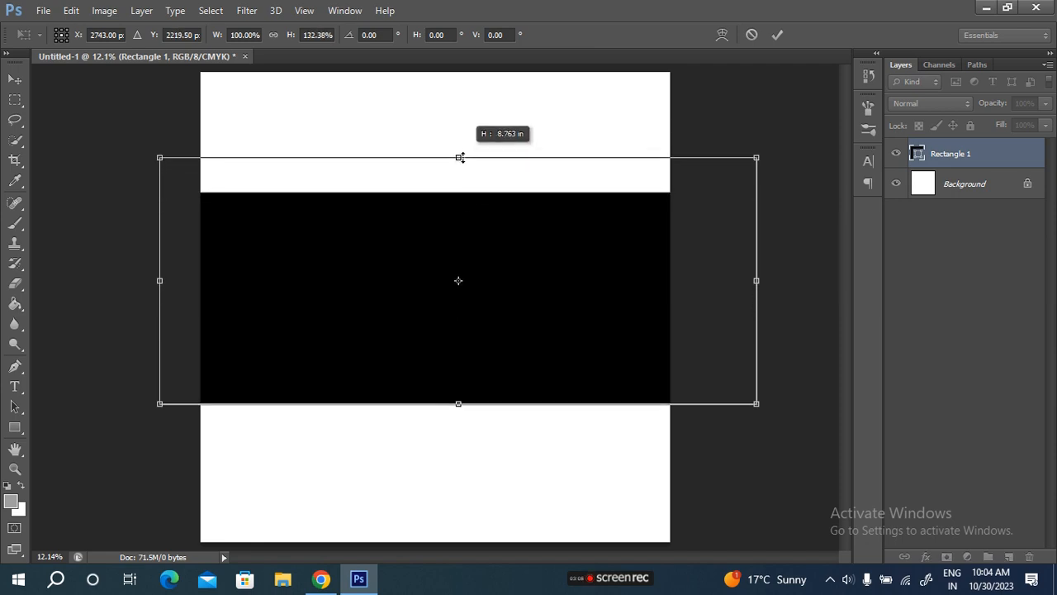
{"action": "left_click_drag", "start_coordinate": [524, 276], "coordinate": [526, 303]}
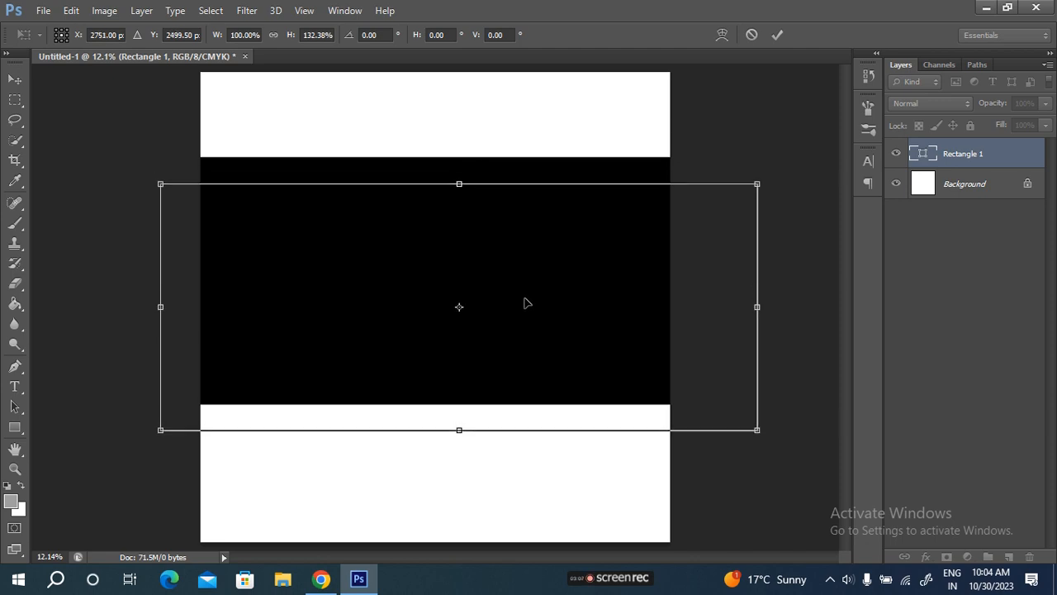
{"action": "left_click", "coordinate": [776, 34]}
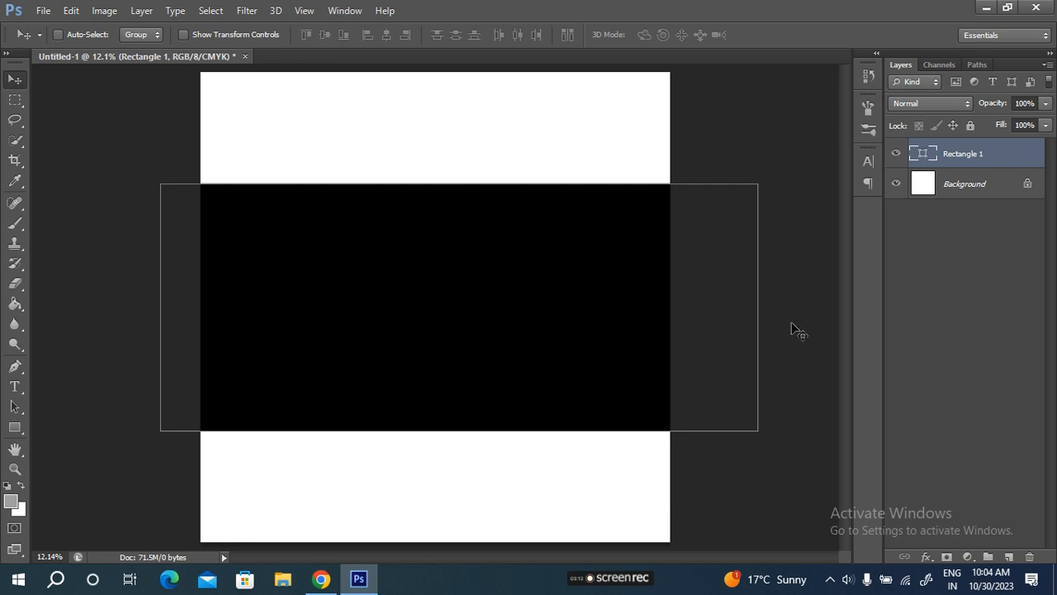
Move the black rectangle to the upper part of the canvas and reduce its height to about 53% with Free Transform.
{"action": "left_click_drag", "start_coordinate": [603, 346], "coordinate": [619, 247]}
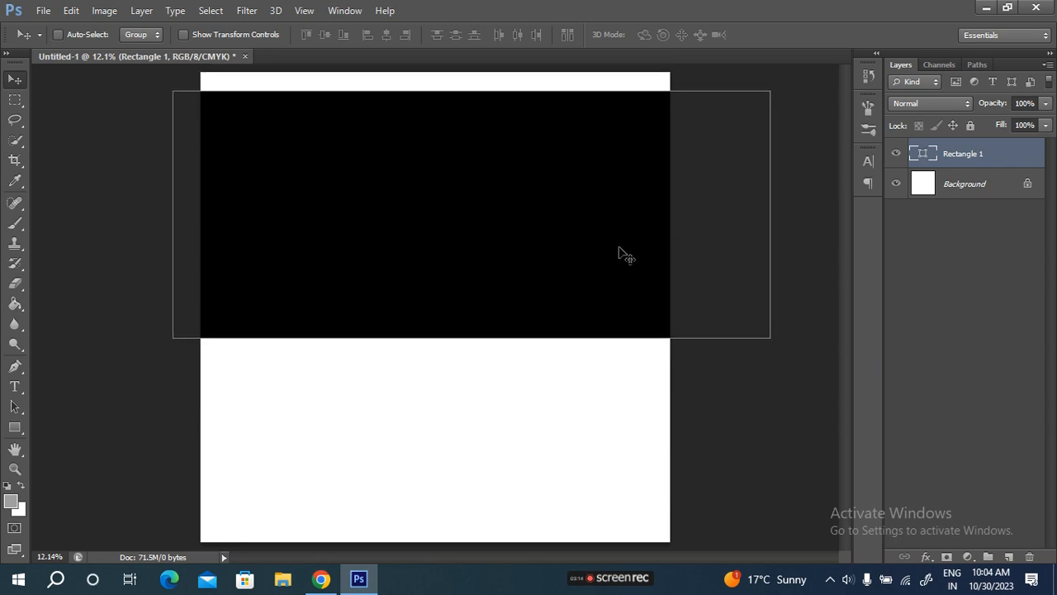
{"action": "key", "text": "ctrl+t"}
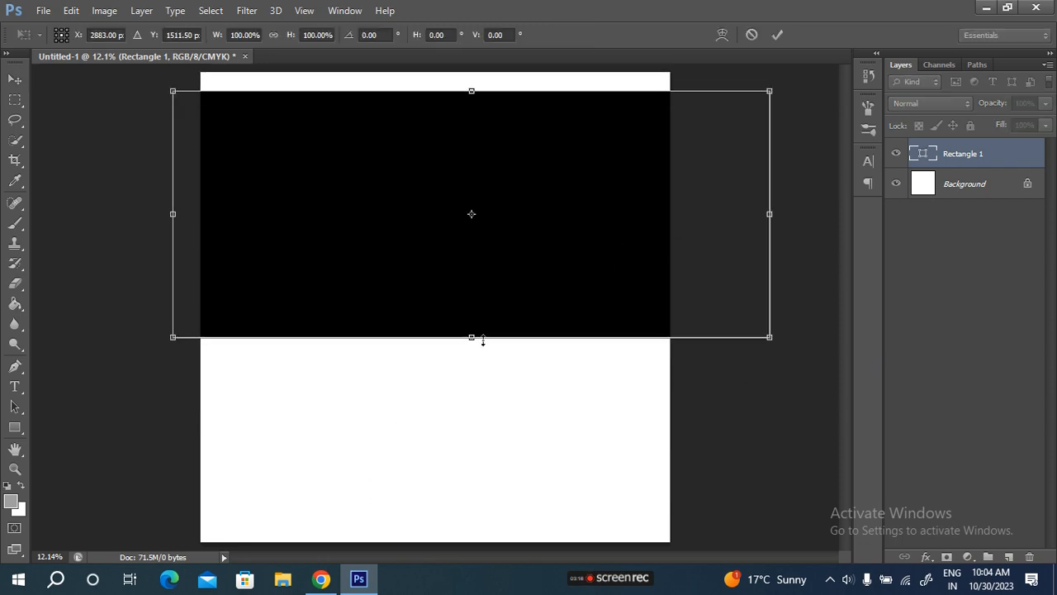
{"action": "left_click_drag", "start_coordinate": [469, 334], "coordinate": [471, 221]}
{"action": "mouse_move", "coordinate": [394, 158]}
{"action": "left_mouse_down"}
{"action": "mouse_move", "coordinate": [405, 170]}
{"action": "mouse_move", "coordinate": [377, 174]}
{"action": "mouse_move", "coordinate": [392, 178]}
{"action": "left_mouse_up"}
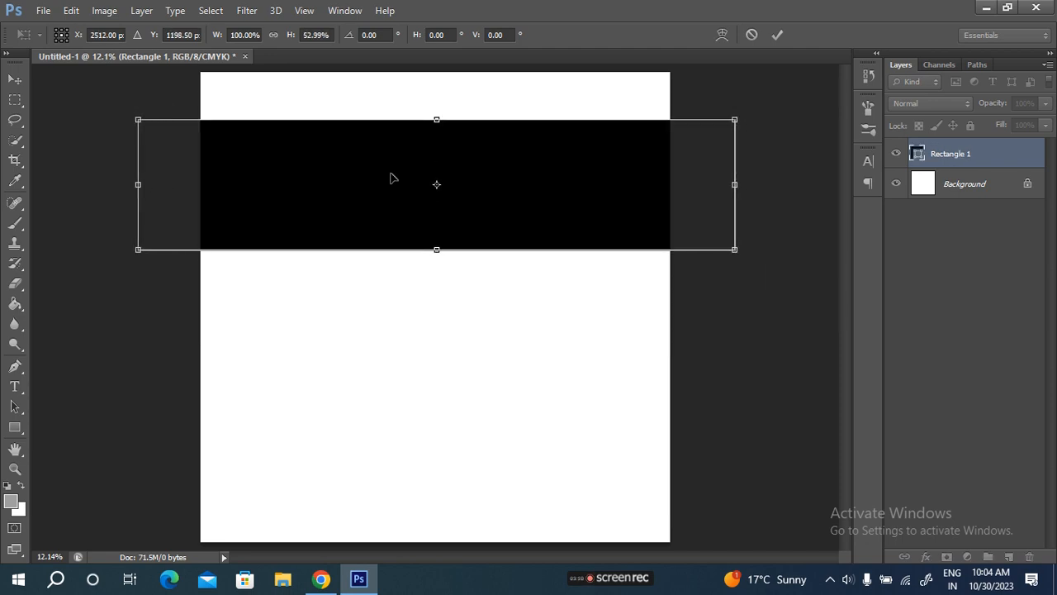
{"action": "left_click", "coordinate": [776, 35]}
Duplicate the black stripe and place the copy across the lower part of the canvas, leaving a white gap between them.
{"action": "key", "text": "ctrl+j"}
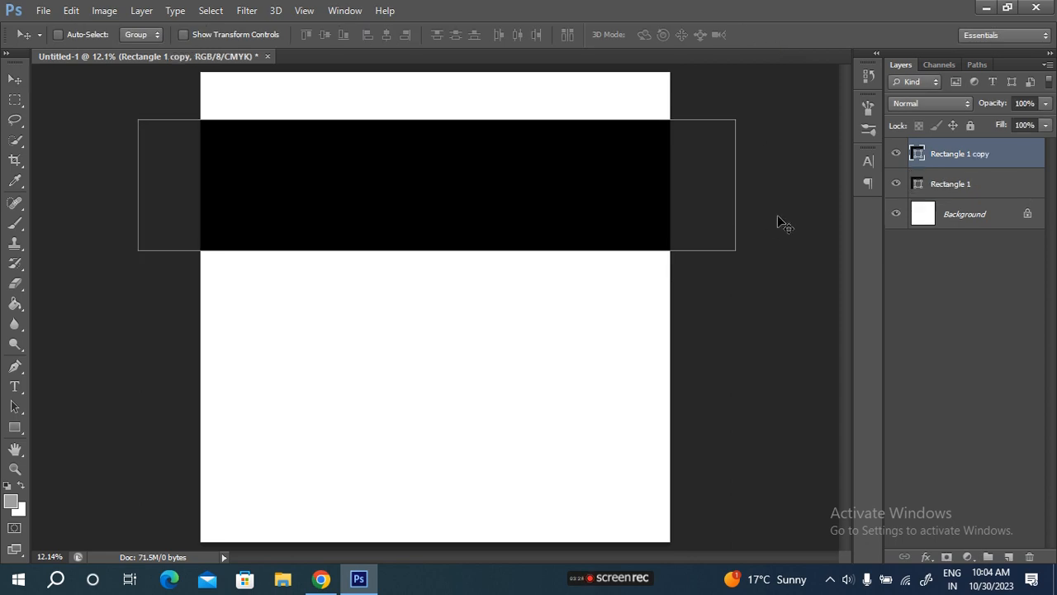
{"action": "key", "text": "ctrl+t"}
{"action": "left_click_drag", "start_coordinate": [538, 173], "coordinate": [560, 388]}
{"action": "left_click_drag", "start_coordinate": [552, 390], "coordinate": [554, 390]}
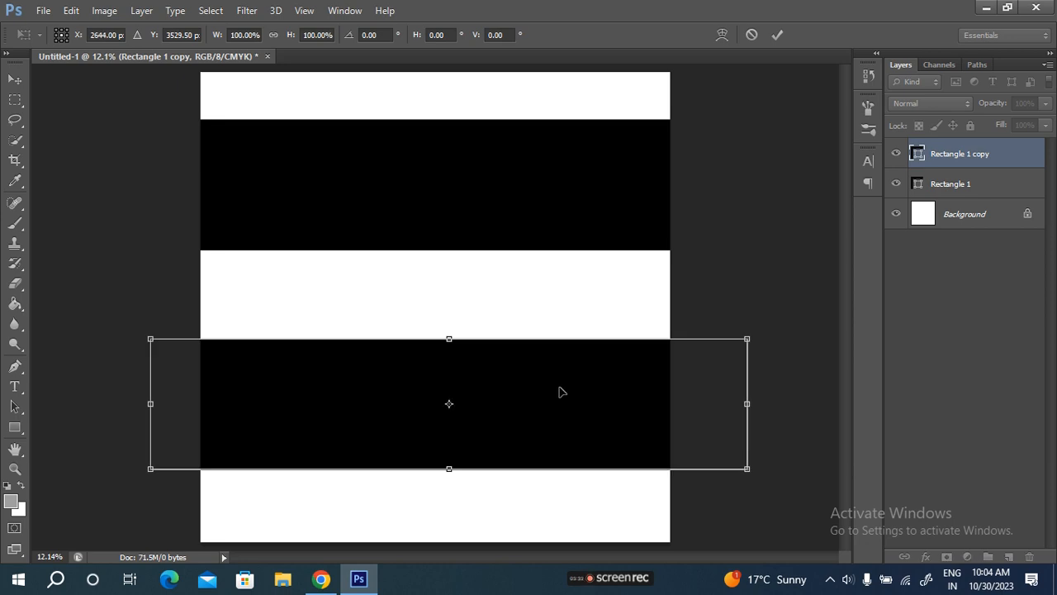
{"action": "mouse_move", "coordinate": [536, 411]}
{"action": "left_mouse_down"}
{"action": "mouse_move", "coordinate": [538, 441]}
{"action": "mouse_move", "coordinate": [541, 420]}
{"action": "left_mouse_up"}
{"action": "left_click", "coordinate": [777, 35]}
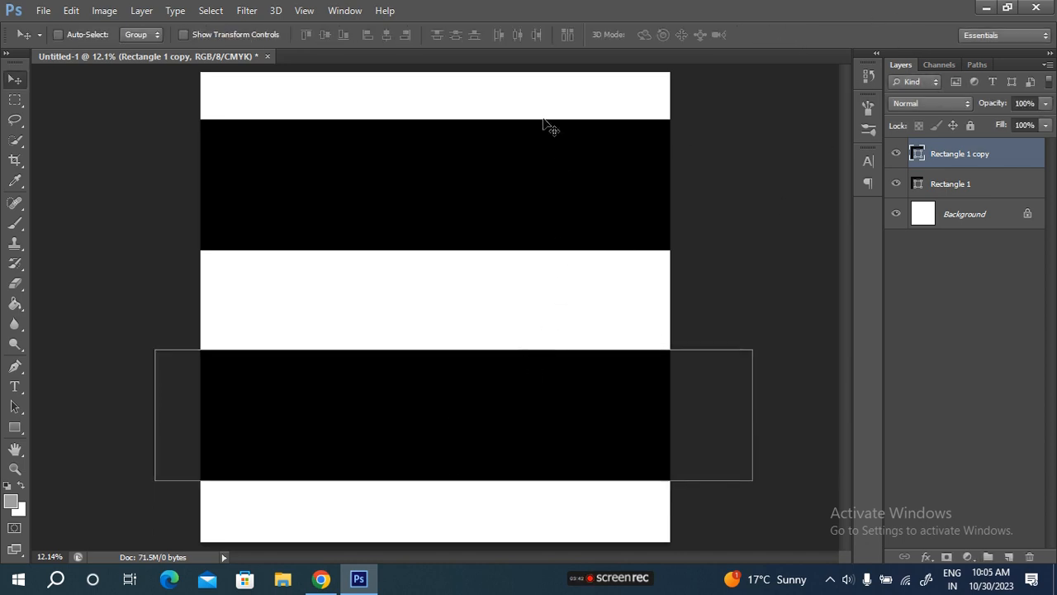
Check the stripe reference images in Chrome again and return to Photoshop.
{"action": "left_click", "coordinate": [325, 577]}
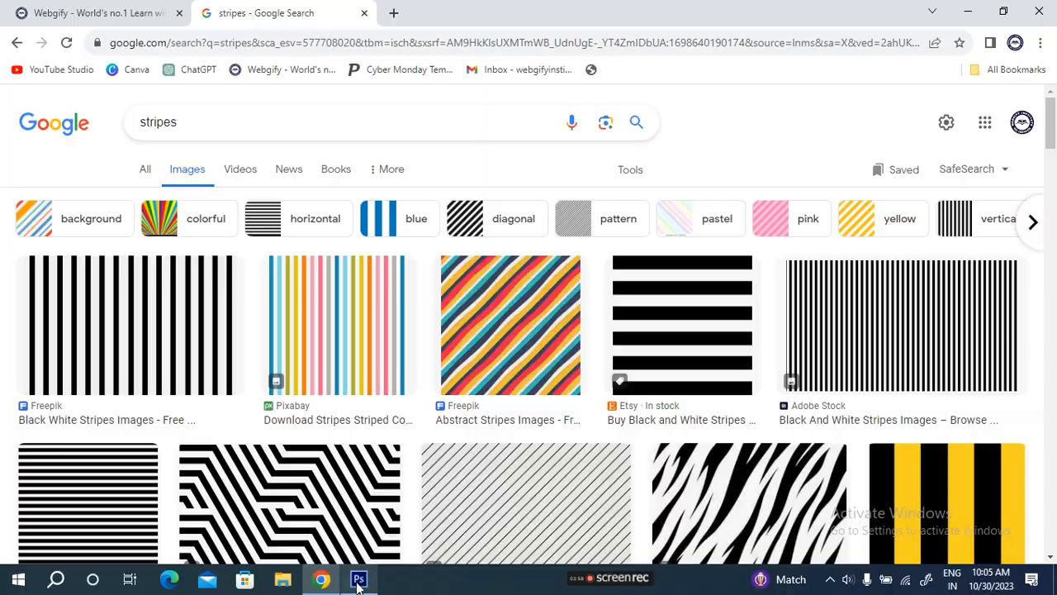
{"action": "key", "text": "alt+Tab"}
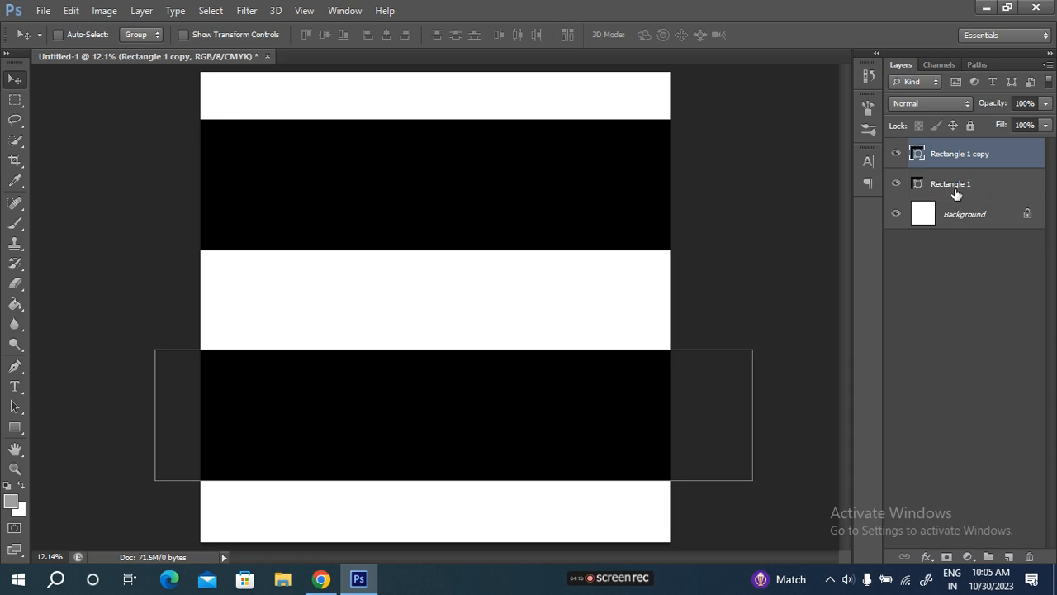
Hide the white Background layer to check the transparent gaps between the stripes, and show it again.
{"action": "left_click", "coordinate": [979, 216]}
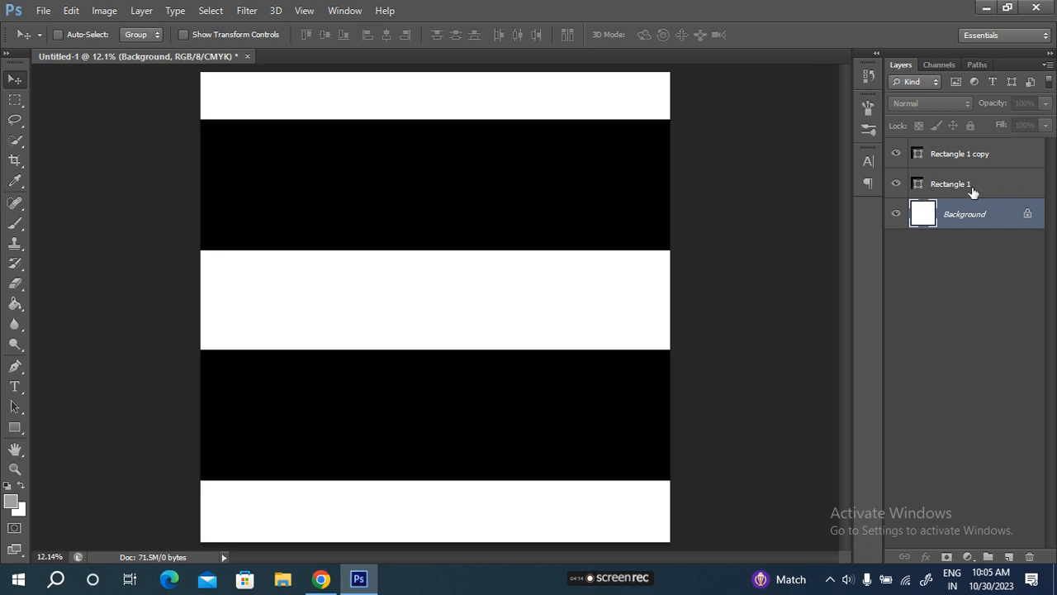
{"action": "left_click", "coordinate": [896, 215]}
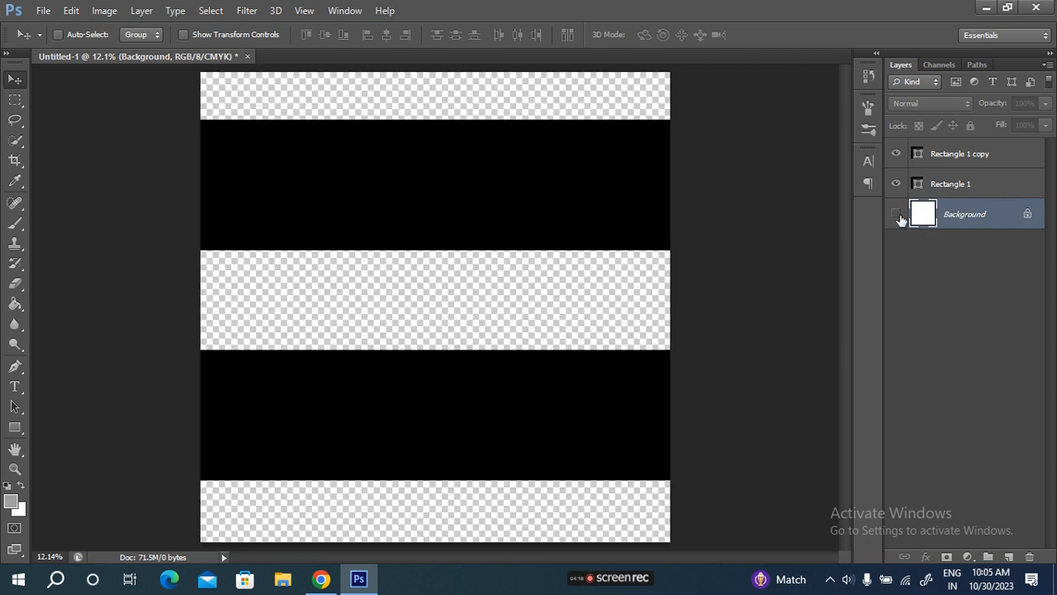
{"action": "left_click", "coordinate": [897, 215]}
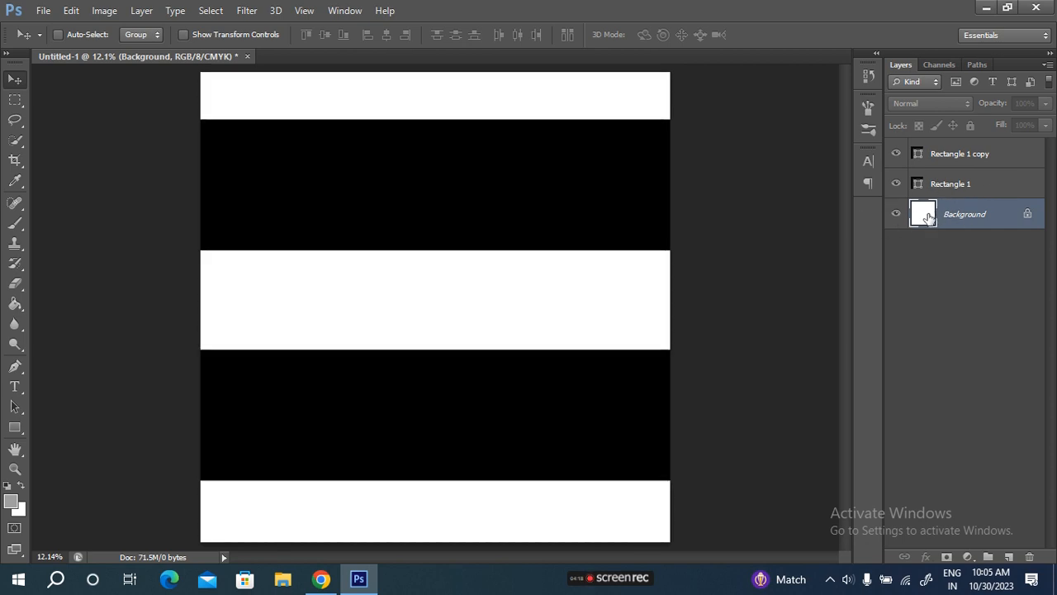
Define the black-and-white striped canvas as a pattern with the Background layer selected, keeping the default name.
{"action": "left_click", "coordinate": [71, 10]}
{"action": "left_click", "coordinate": [44, 11]}
{"action": "left_click", "coordinate": [42, 11]}
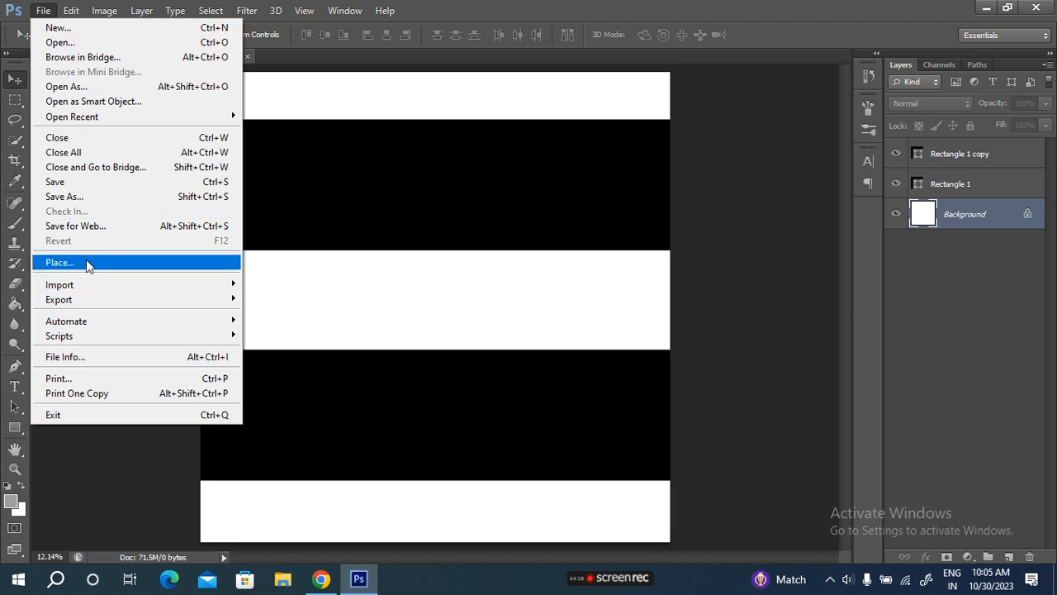
{"action": "left_click", "coordinate": [43, 12]}
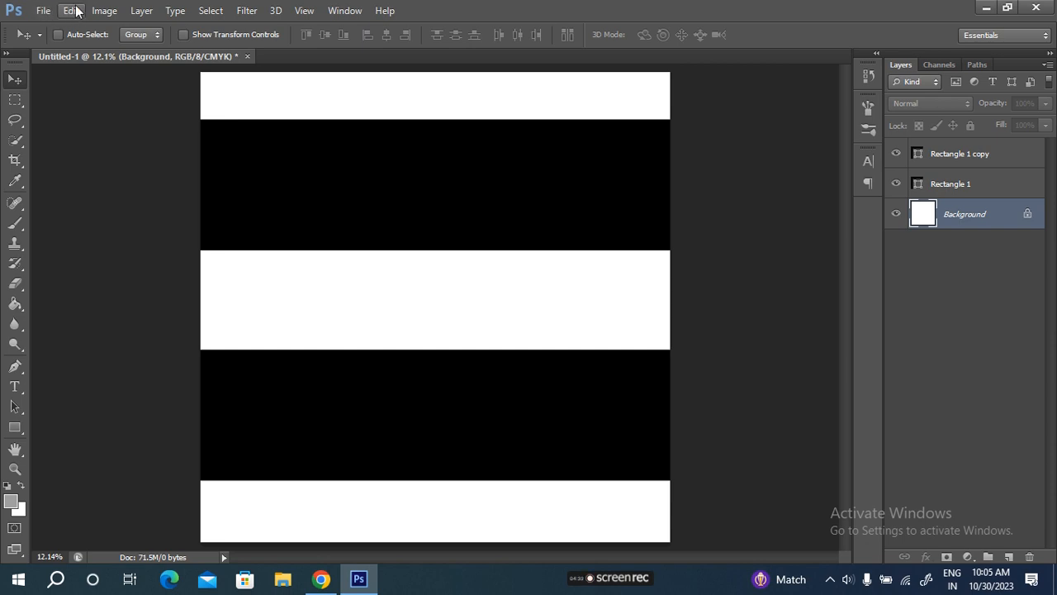
{"action": "left_click", "coordinate": [73, 11]}
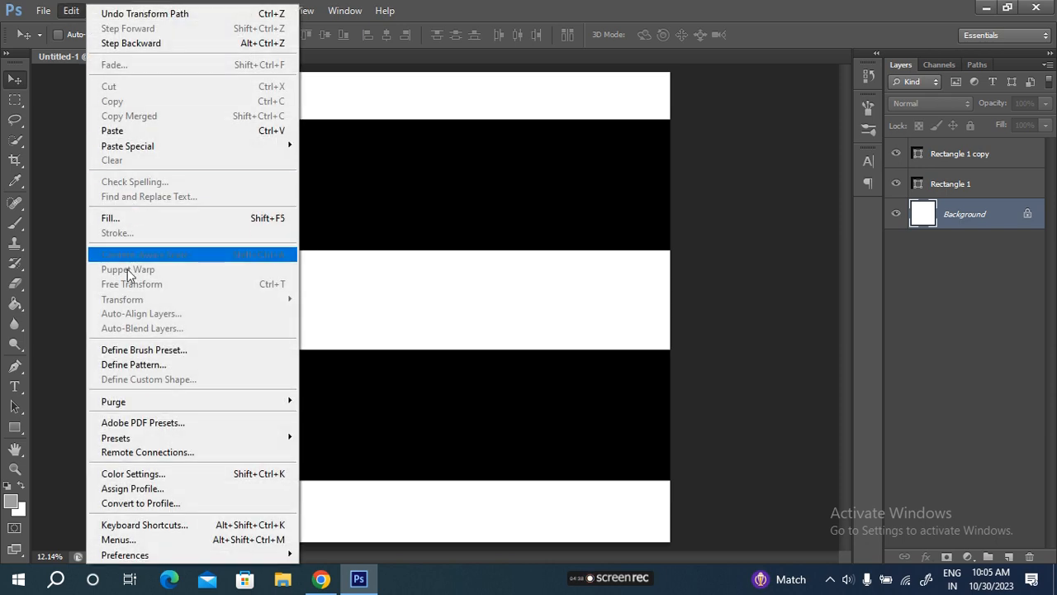
{"action": "left_click", "coordinate": [164, 364]}
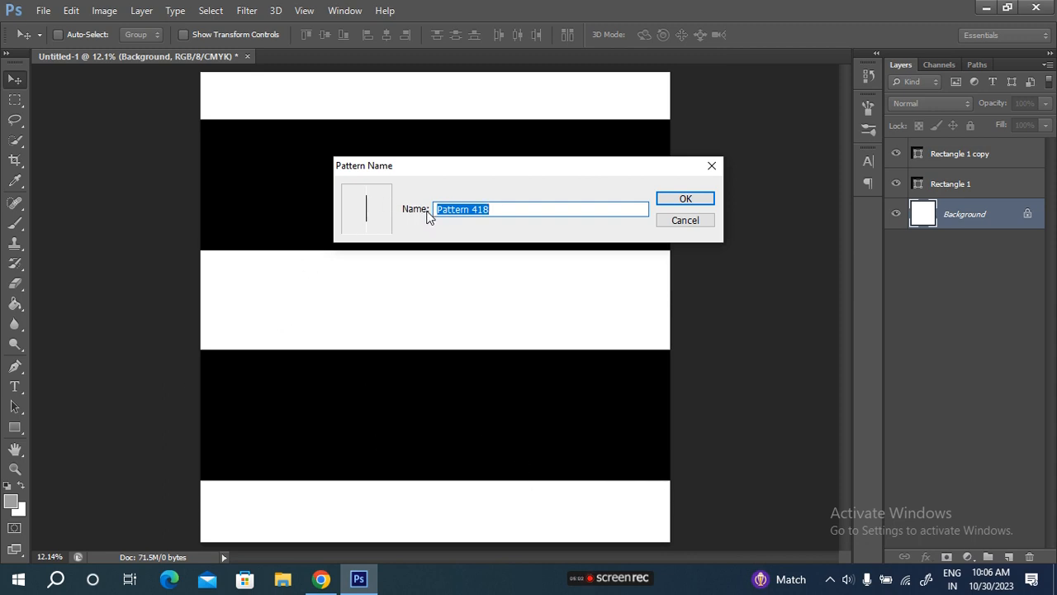
{"action": "left_click", "coordinate": [496, 209]}
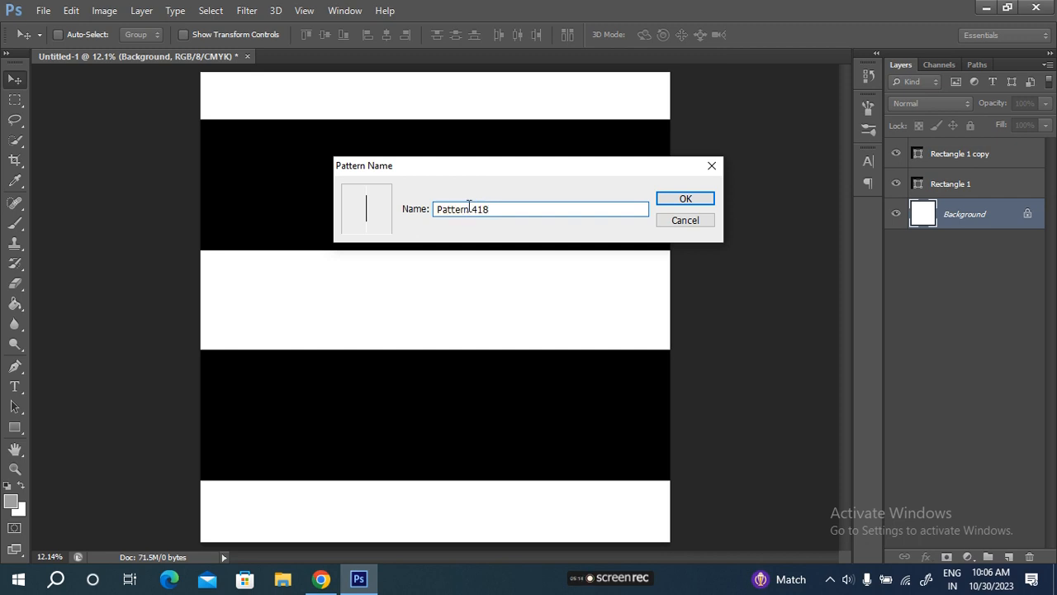
{"action": "left_click_drag", "start_coordinate": [496, 209], "coordinate": [433, 210]}
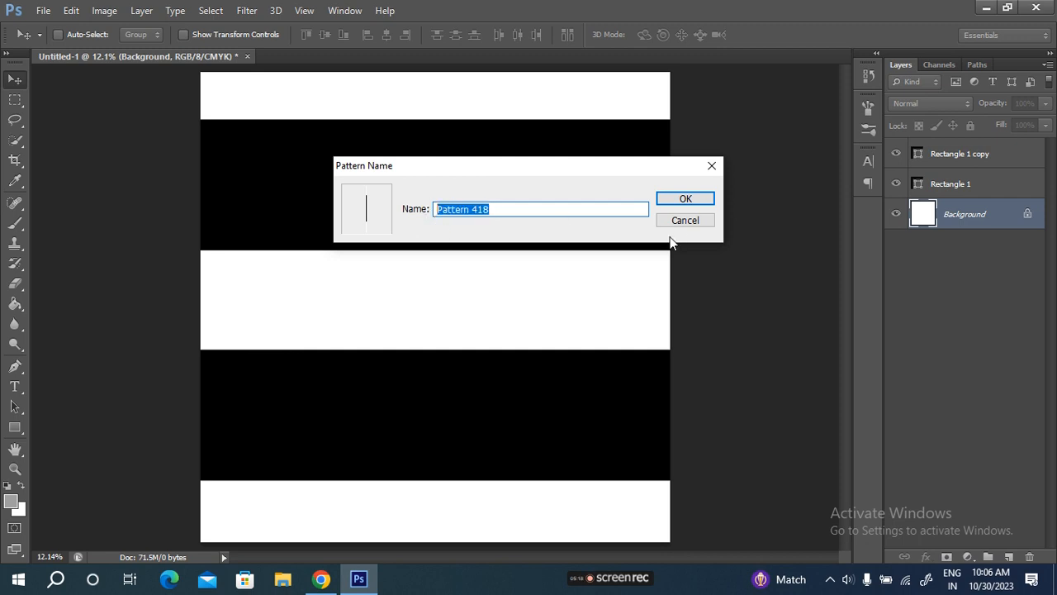
{"action": "left_click", "coordinate": [687, 199]}
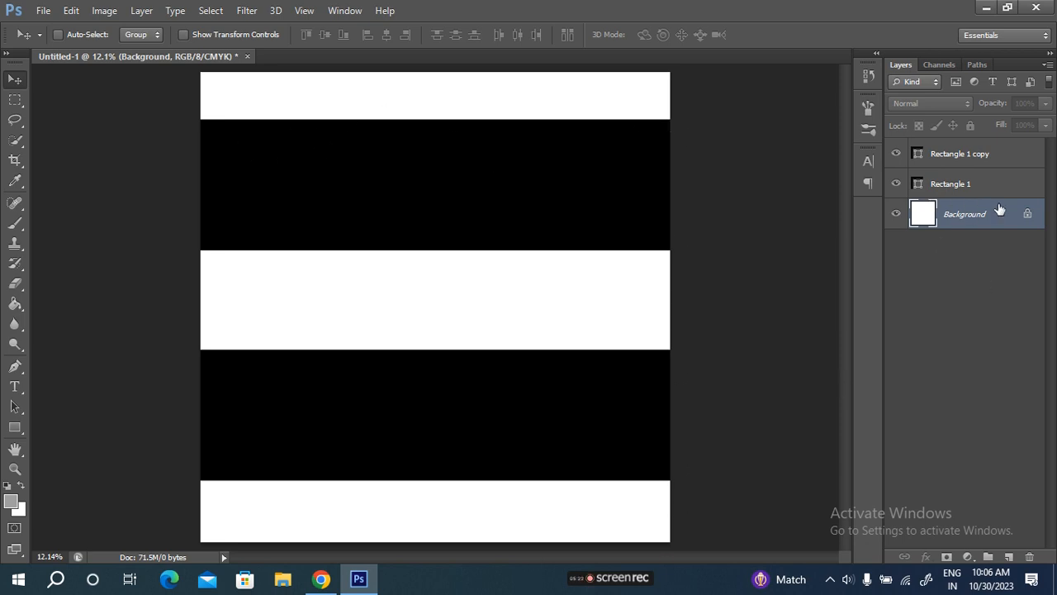
Select the Rectangle 1 copy layer and define the striped canvas as another pattern under its default name.
{"action": "left_click", "coordinate": [964, 154]}
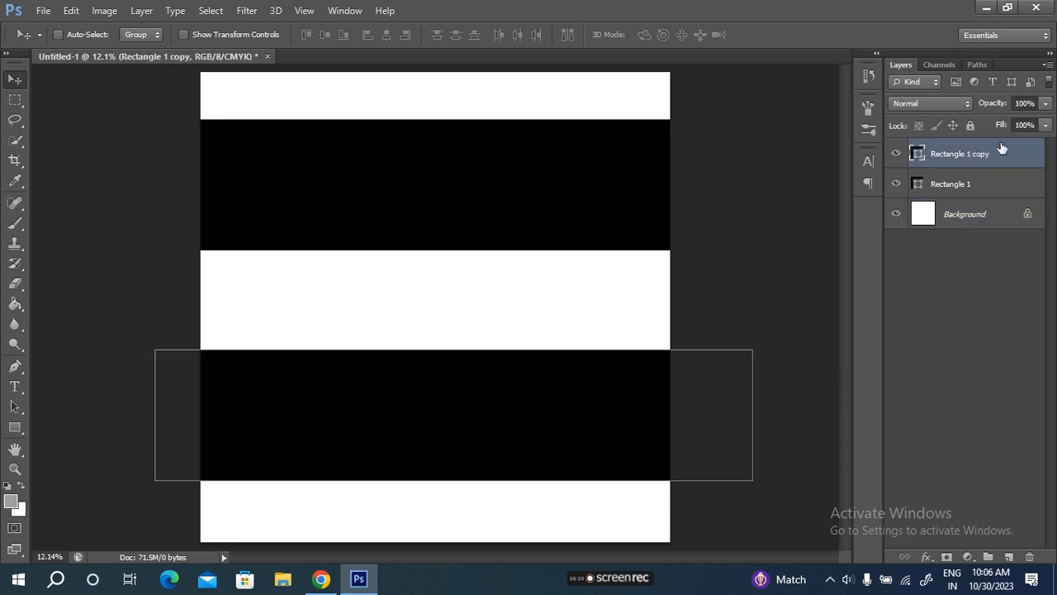
{"action": "left_click", "coordinate": [71, 12]}
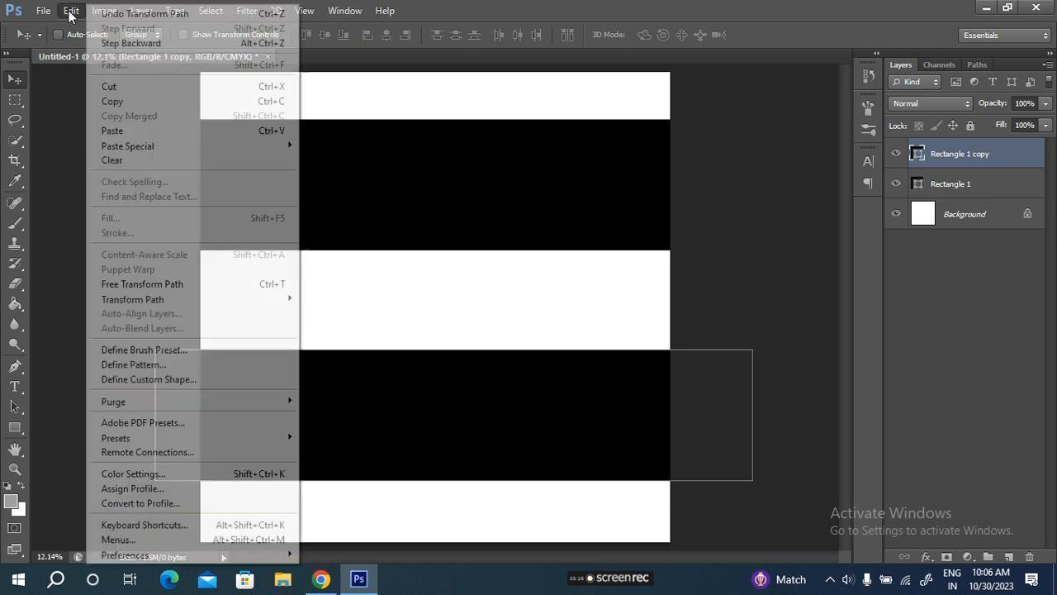
{"action": "left_click", "coordinate": [135, 364]}
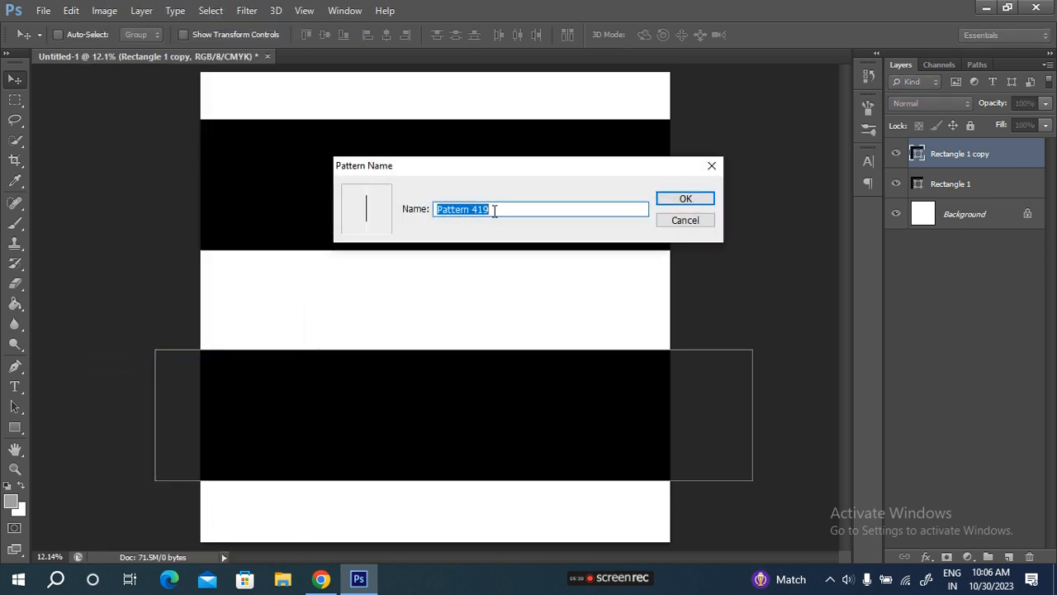
{"action": "left_click", "coordinate": [492, 210]}
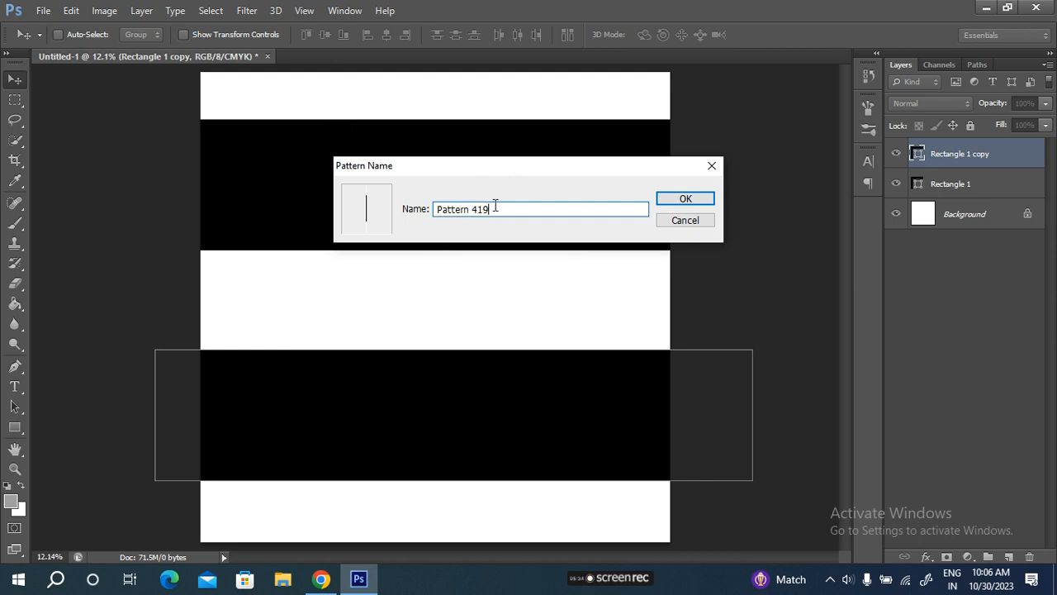
{"action": "left_click", "coordinate": [684, 206]}
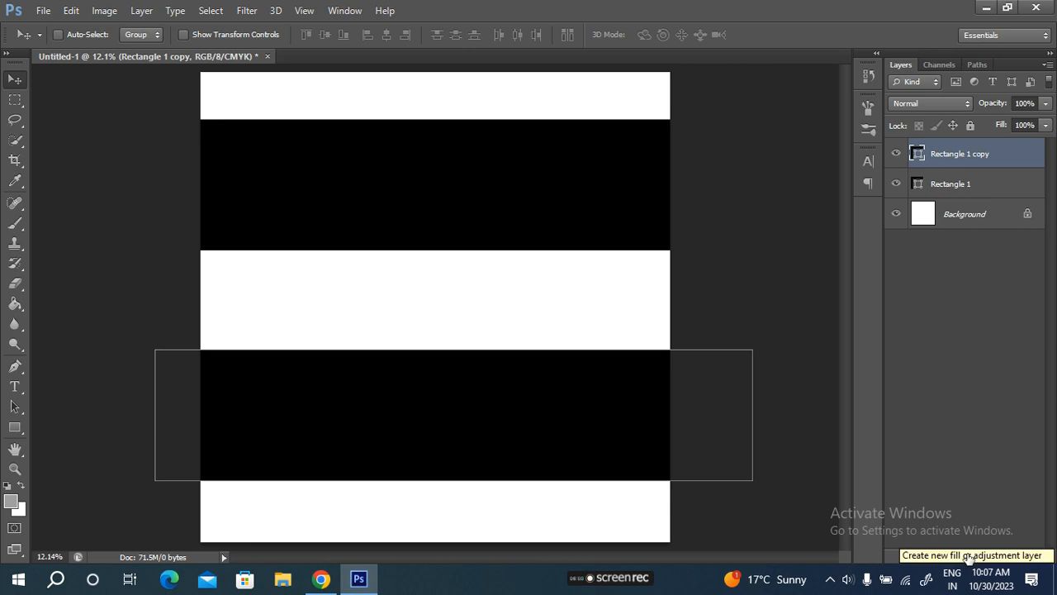
Add a Pattern fill layer with the striped pattern above the rectangles and move its settings dialog clear of the layer list.
{"action": "left_click", "coordinate": [969, 558]}
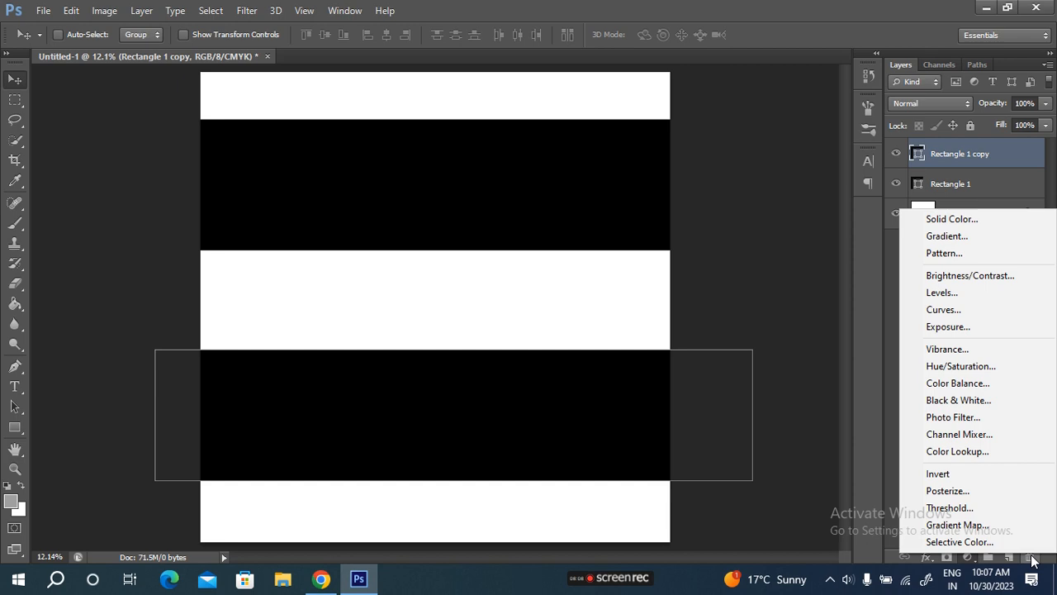
{"action": "left_click", "coordinate": [797, 476]}
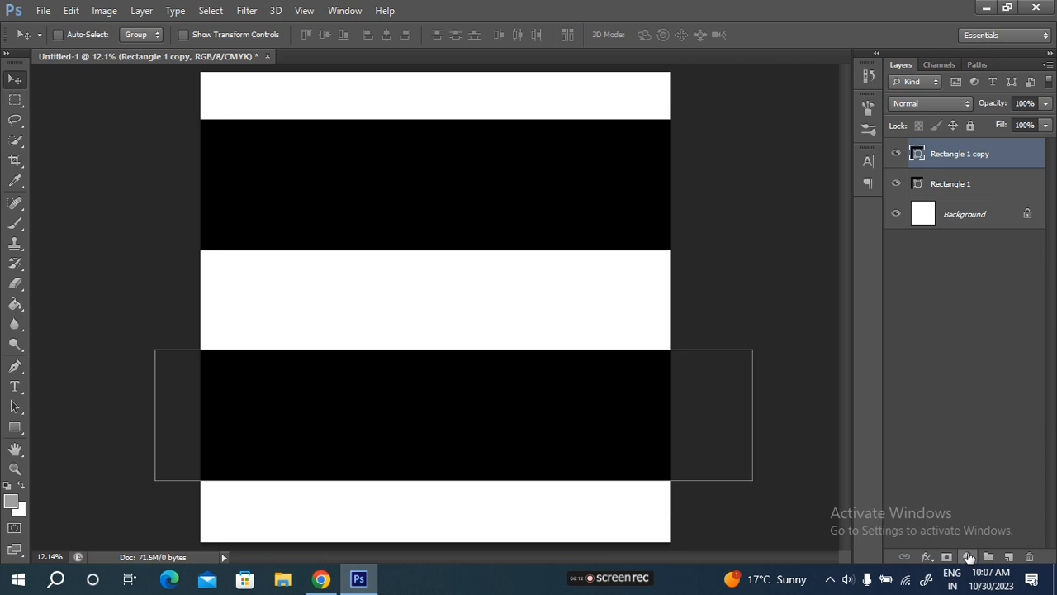
{"action": "left_click", "coordinate": [969, 557]}
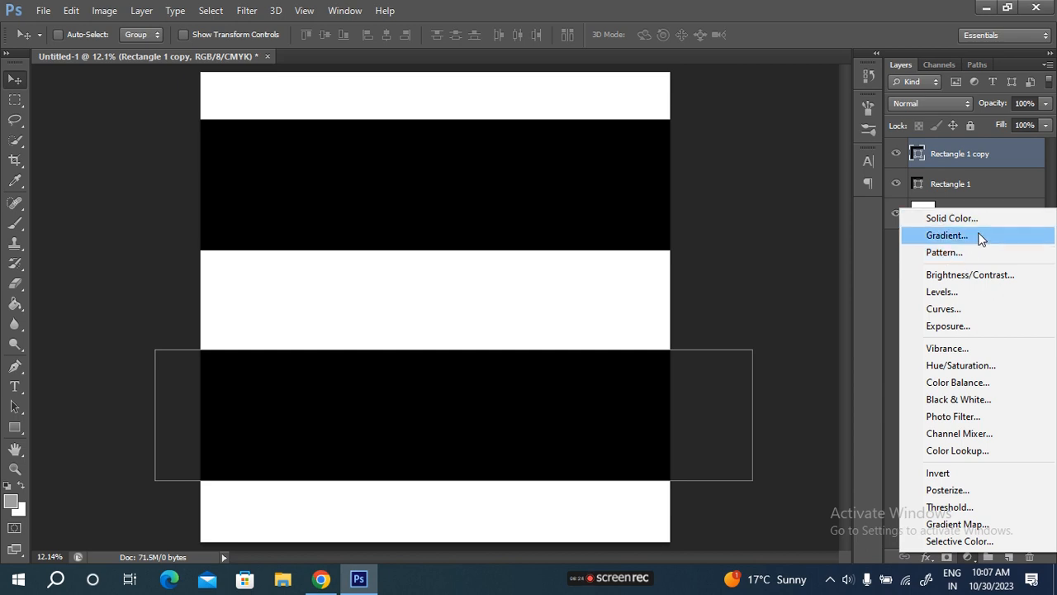
{"action": "left_click", "coordinate": [949, 252]}
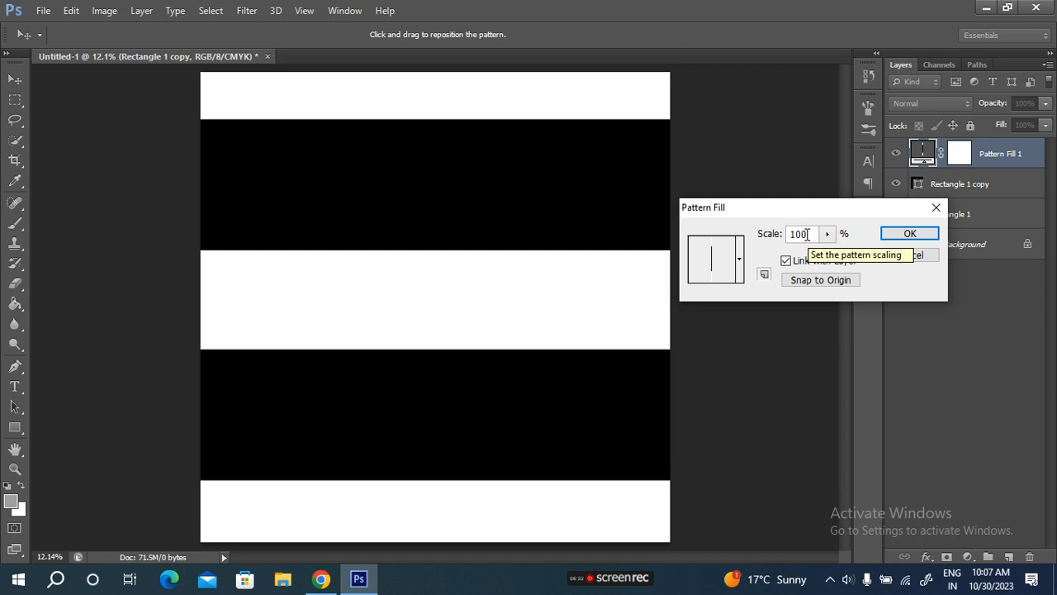
{"action": "left_click_drag", "start_coordinate": [811, 210], "coordinate": [894, 295]}
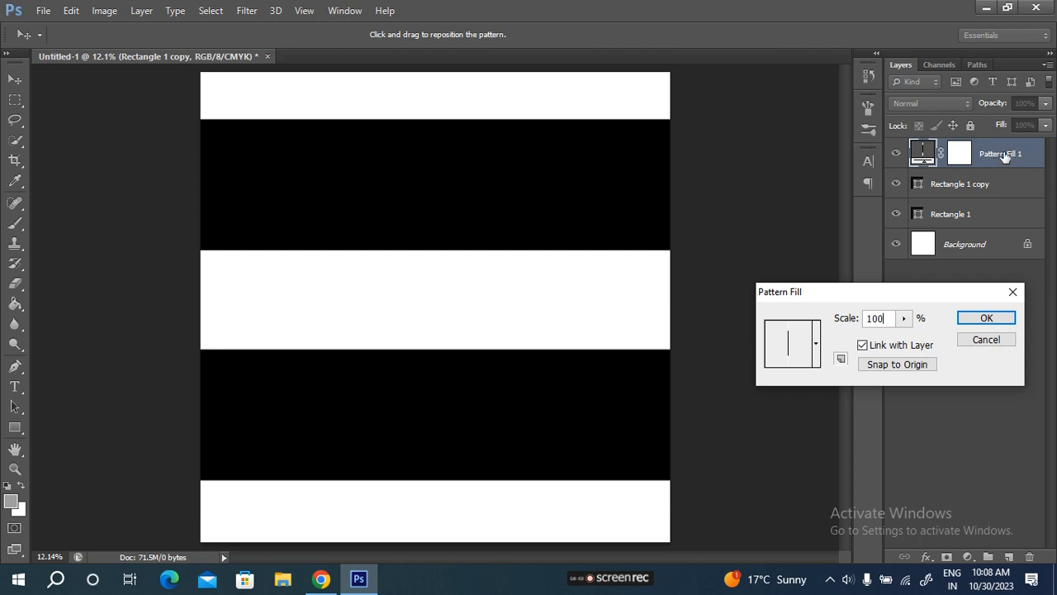
Set the striped pattern fill's scale to 25% and apply it.
{"action": "left_click", "coordinate": [905, 319]}
{"action": "left_click_drag", "start_coordinate": [905, 336], "coordinate": [899, 339]}
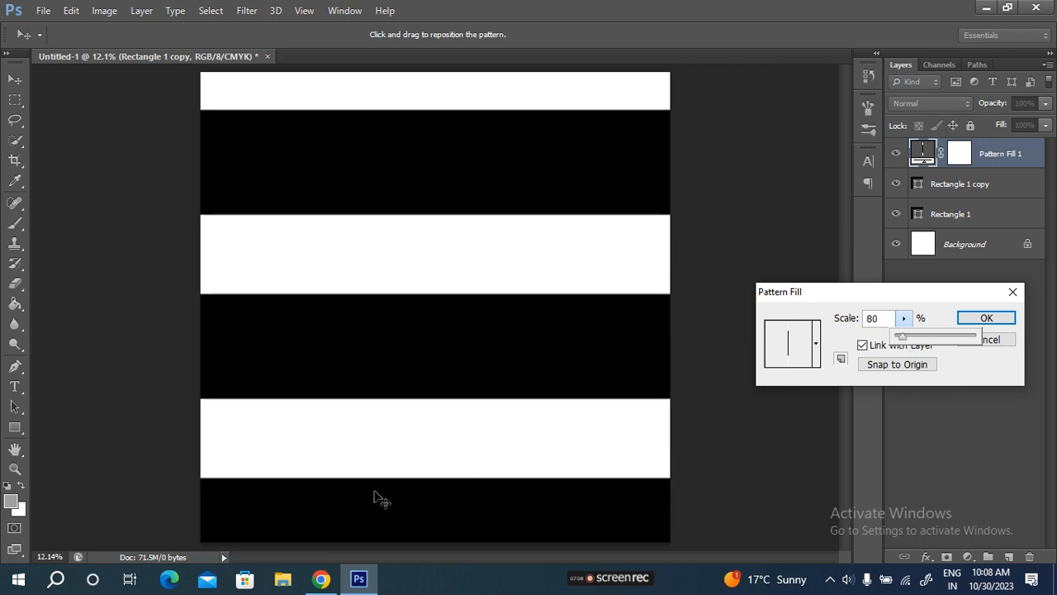
{"action": "left_click", "coordinate": [882, 322]}
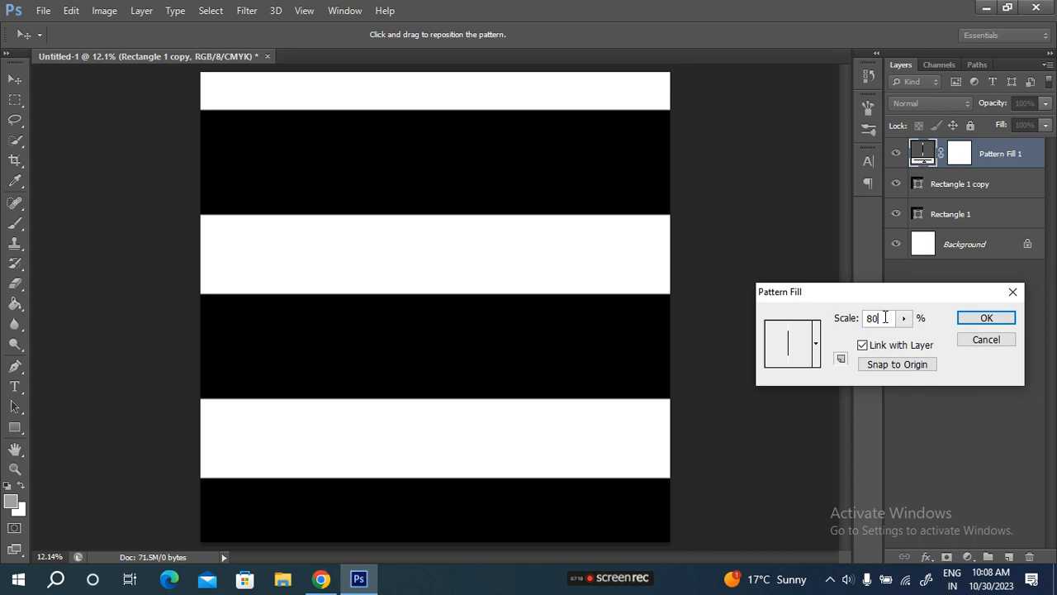
{"action": "scroll", "coordinate": [885, 317], "scroll_direction": "down", "scroll_amount": 20}
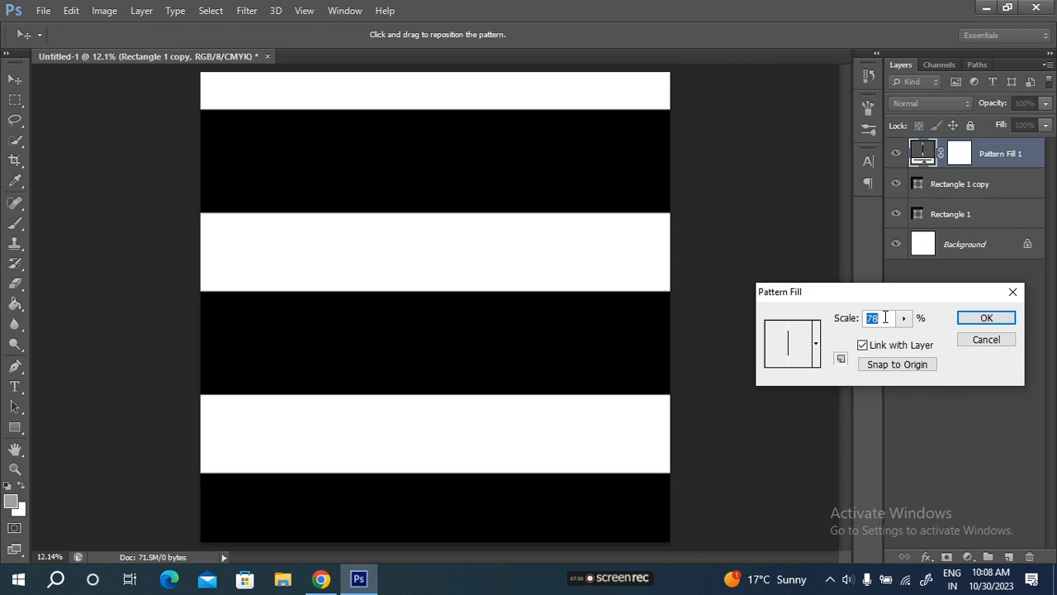
{"action": "scroll", "coordinate": [885, 317], "scroll_direction": "down", "scroll_amount": 4}
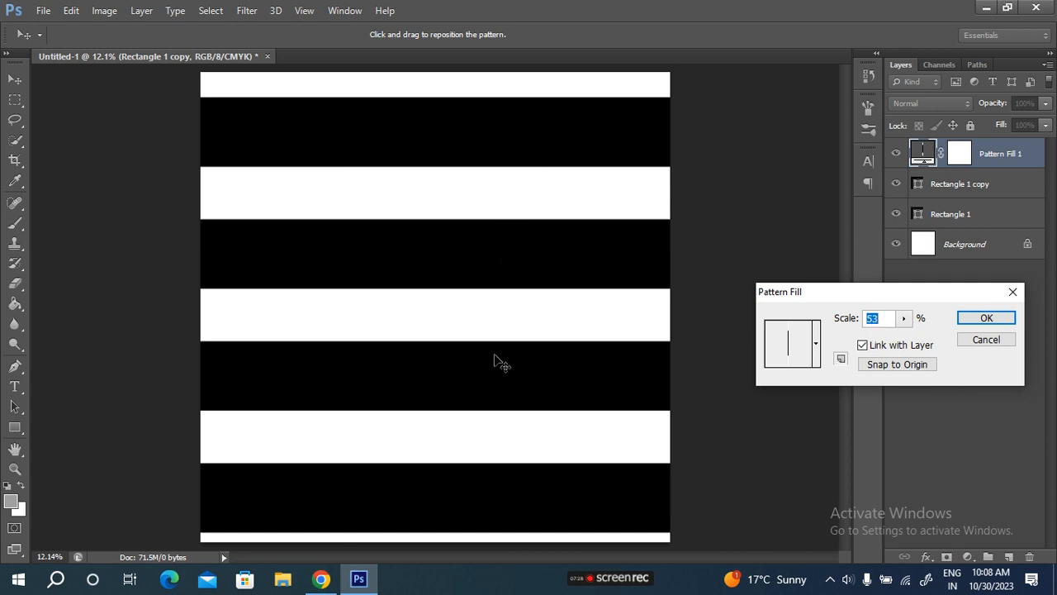
{"action": "type", "text": "35"}
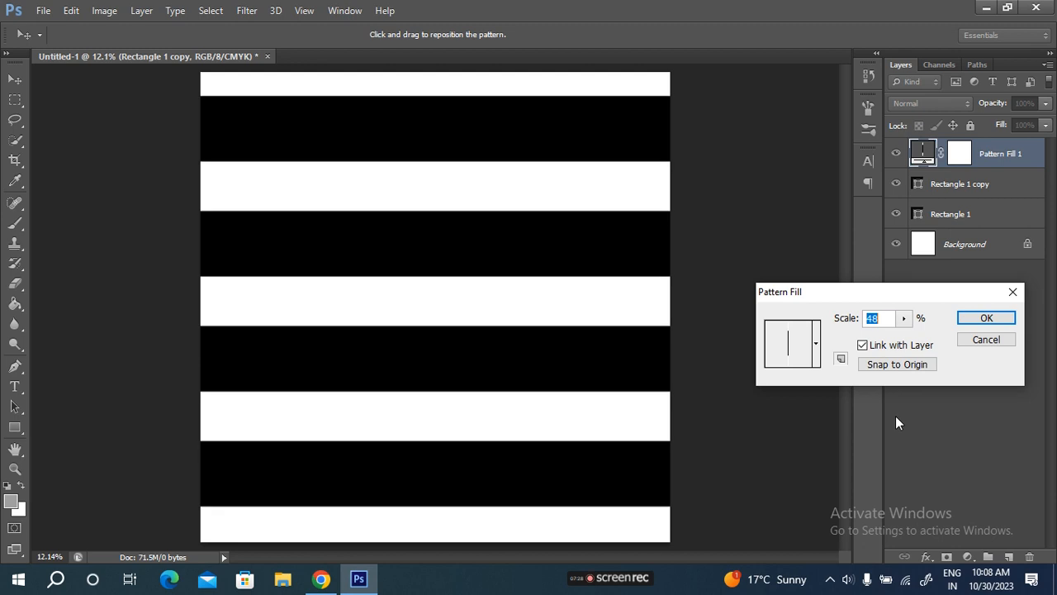
{"action": "key", "text": "Down"}
{"action": "key", "text": "Down"}
{"action": "key", "text": "Down"}
{"action": "key", "text": "Down"}
{"action": "key", "text": "Down"}
{"action": "key", "text": "Down"}
{"action": "key", "text": "Down"}
{"action": "key", "text": "Down"}
{"action": "key", "text": "Down"}
{"action": "key", "text": "Down"}
{"action": "key", "text": "Down"}
{"action": "key", "text": "Down"}
{"action": "key", "text": "Down"}
{"action": "key", "text": "Down"}
{"action": "key", "text": "Down"}
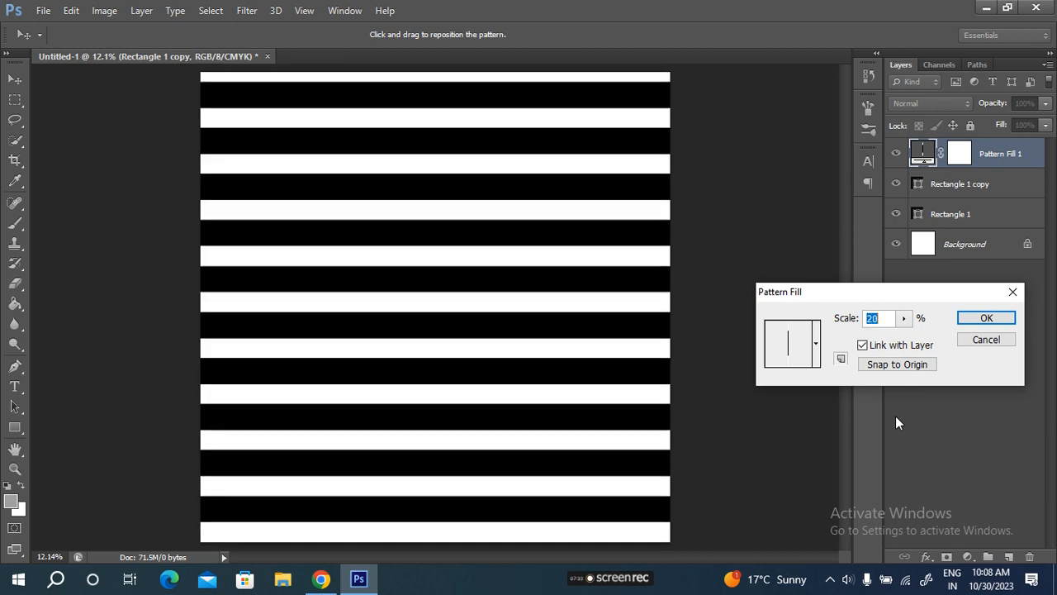
{"action": "key", "text": "Up"}
{"action": "key", "text": "Up"}
{"action": "key", "text": "Up"}
{"action": "key", "text": "Up"}
{"action": "key", "text": "Up"}
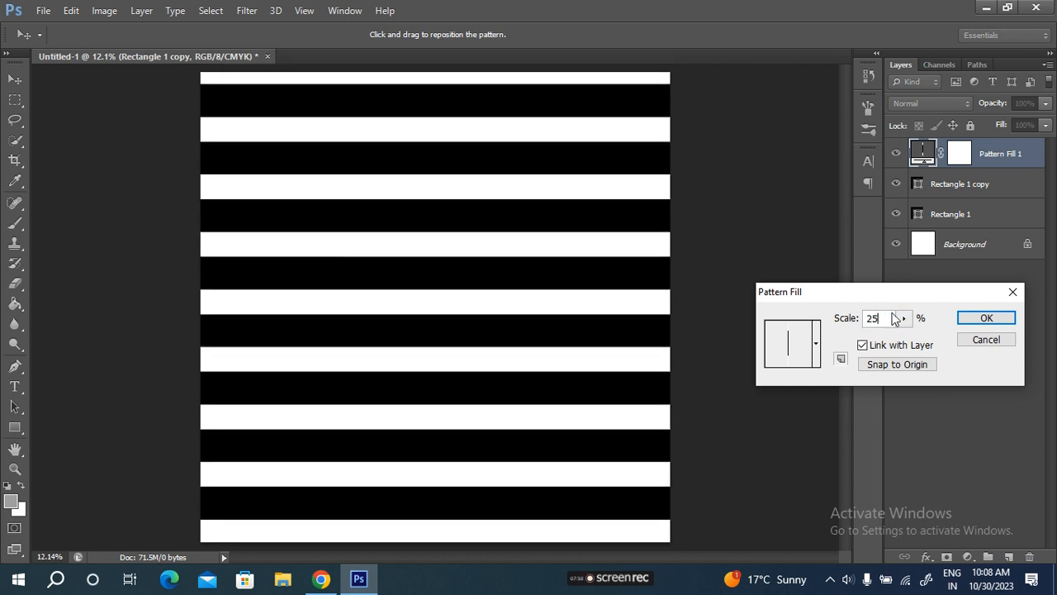
{"action": "left_click", "coordinate": [991, 318]}
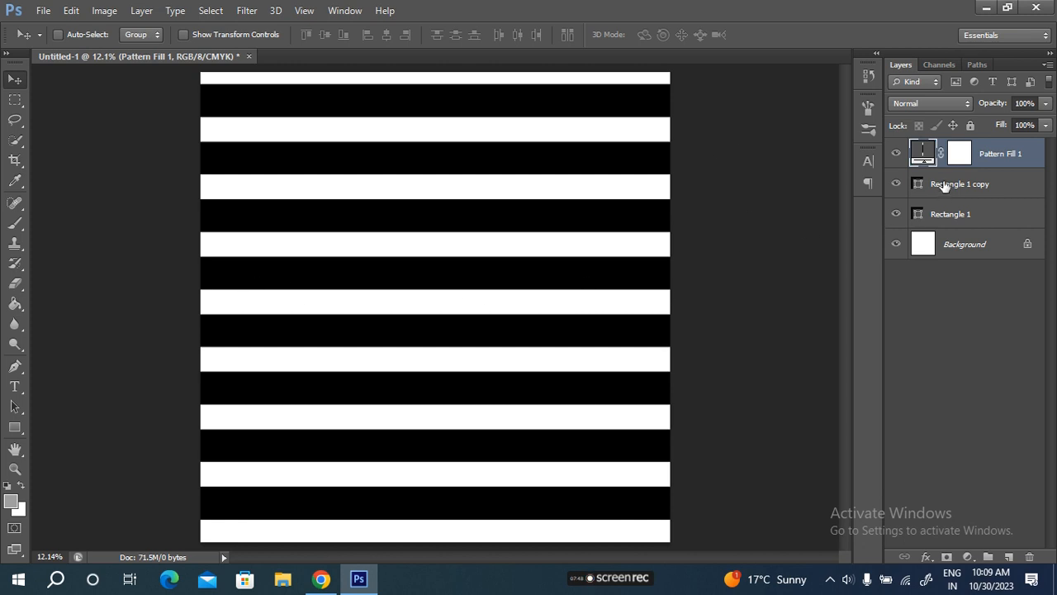
Hide the Pattern Fill 1 layer to compare it with the original two stripes, and show it again.
{"action": "left_click", "coordinate": [896, 153]}
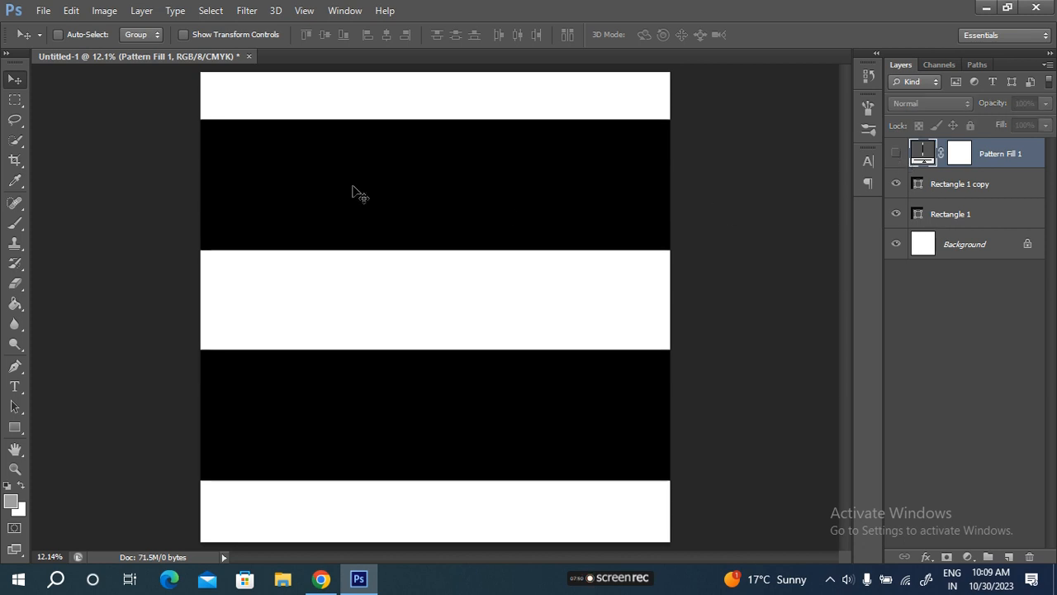
{"action": "left_click", "coordinate": [71, 9]}
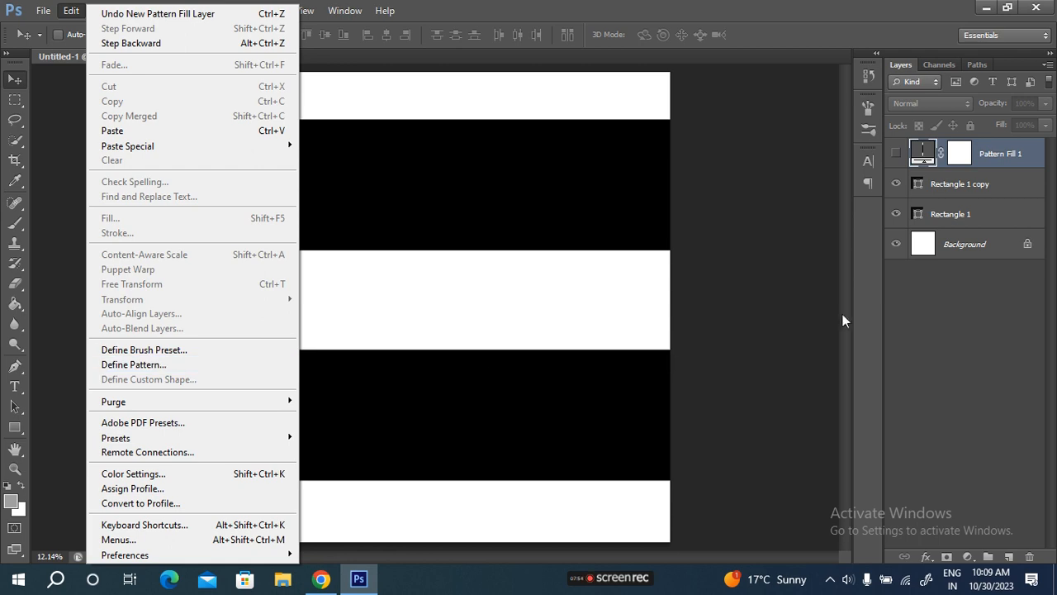
{"action": "left_click", "coordinate": [873, 307]}
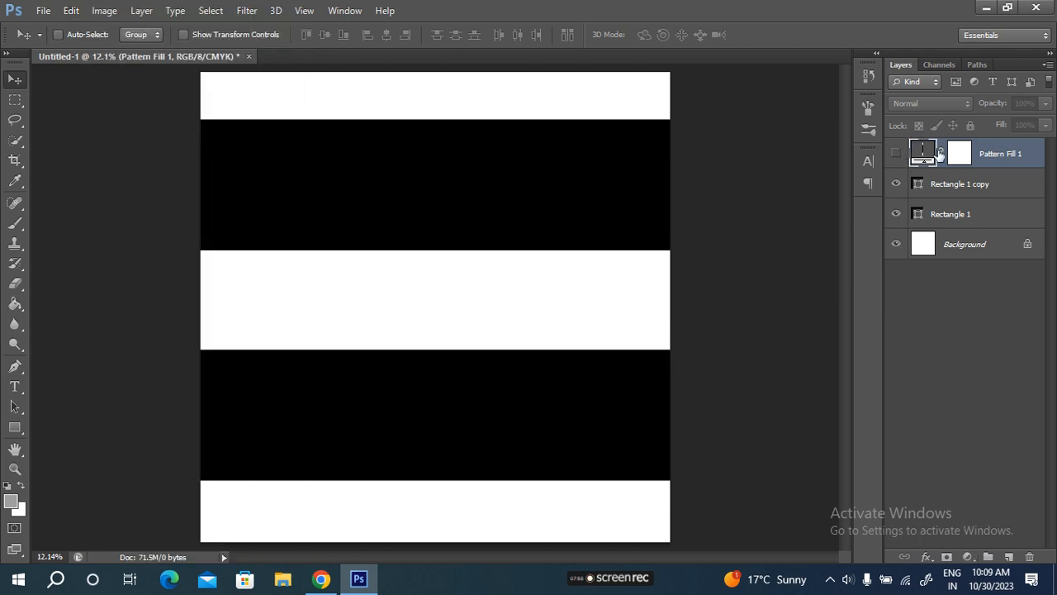
{"action": "left_click", "coordinate": [896, 155]}
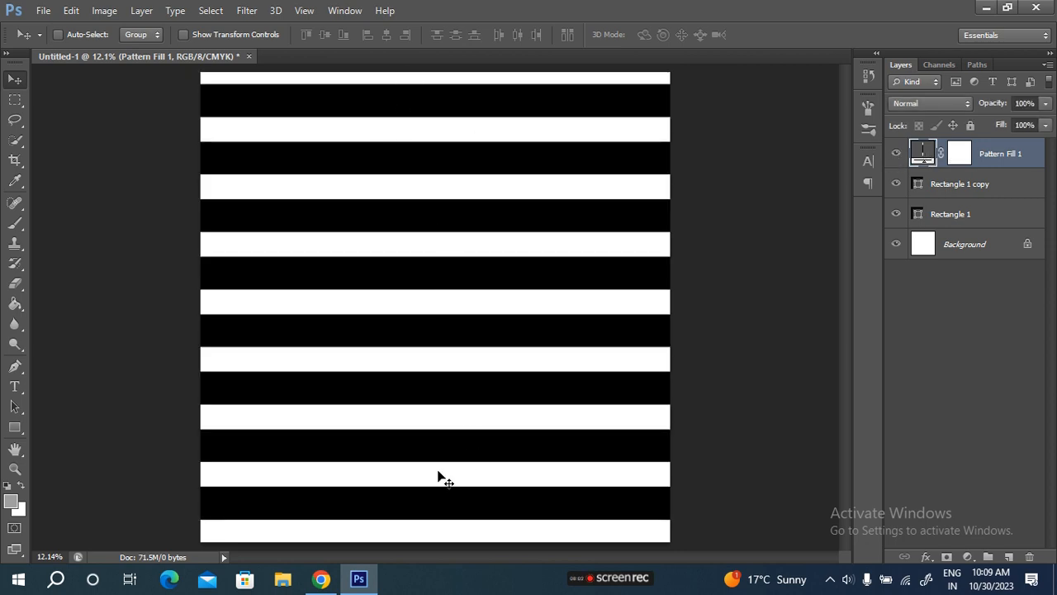
Compare the striped canvas with the horizontal stripe reference image in Chrome and return to Photoshop.
{"action": "key", "text": "alt+Tab"}
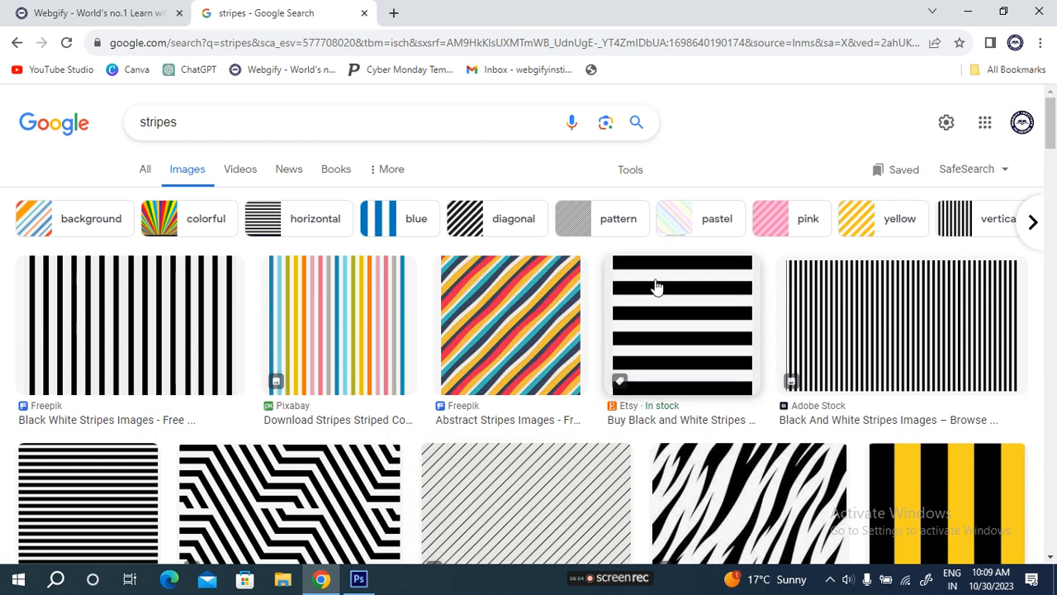
{"action": "key", "text": "alt+Tab"}
{"action": "key", "text": "alt+Tab"}
{"action": "key", "text": "alt+Tab"}
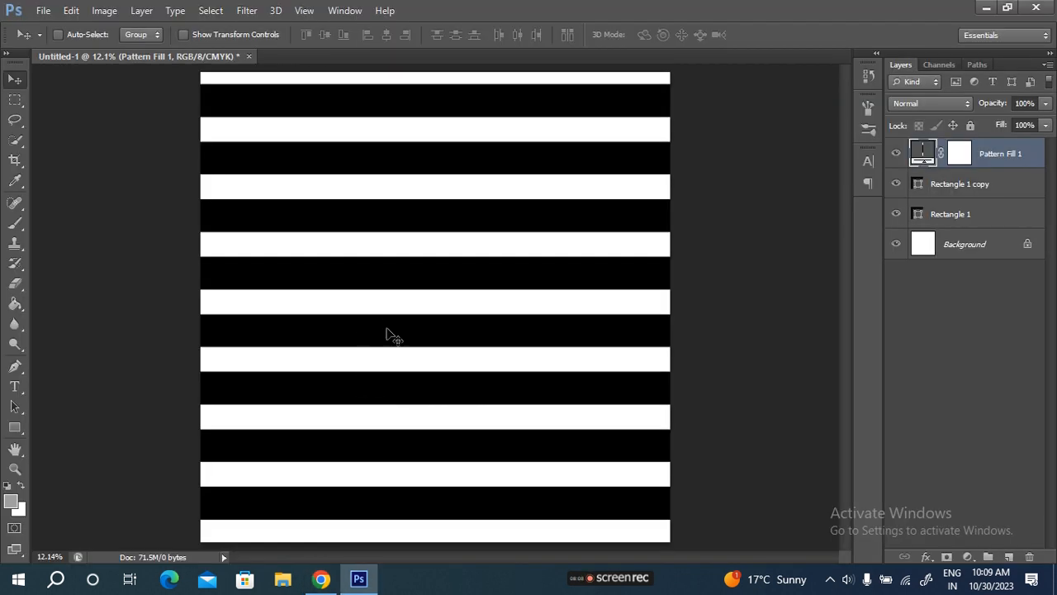
{"action": "key", "text": "alt+Tab"}
{"action": "key", "text": "alt+Tab"}
Set the Pattern Fill 1 layer's scale to 50% and apply it.
{"action": "double_click", "coordinate": [925, 153]}
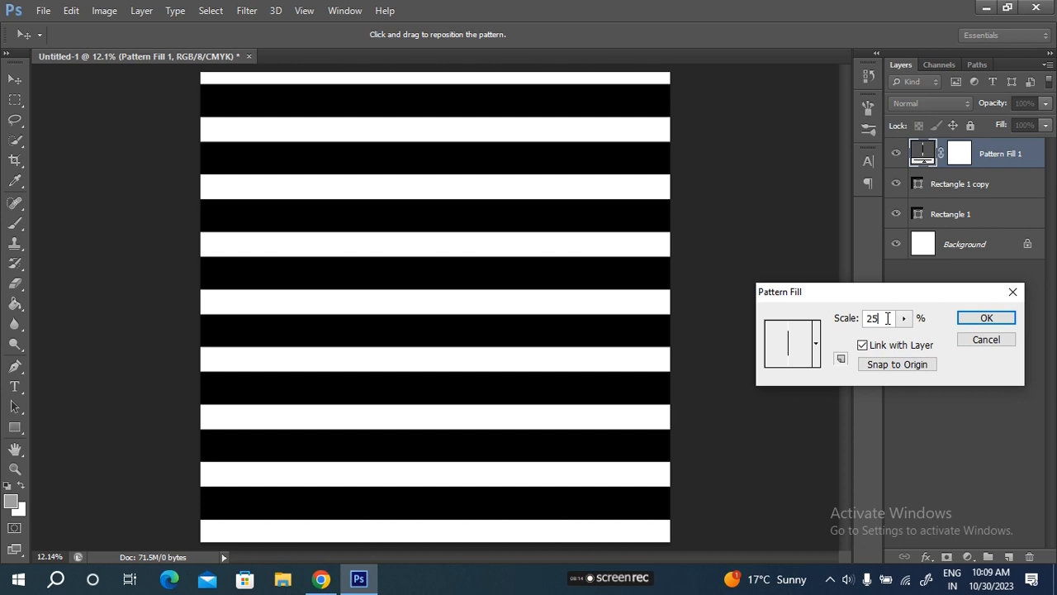
{"action": "key", "text": "Up"}
{"action": "key", "text": "Up"}
{"action": "key", "text": "Up"}
{"action": "key", "text": "Up"}
{"action": "key", "text": "Up"}
{"action": "key", "text": "Up"}
{"action": "key", "text": "Up"}
{"action": "key", "text": "Up"}
{"action": "key", "text": "Up"}
{"action": "key", "text": "Up"}
{"action": "key", "text": "Up"}
{"action": "key", "text": "Up"}
{"action": "key", "text": "Up"}
{"action": "key", "text": "Up"}
{"action": "key", "text": "Up"}
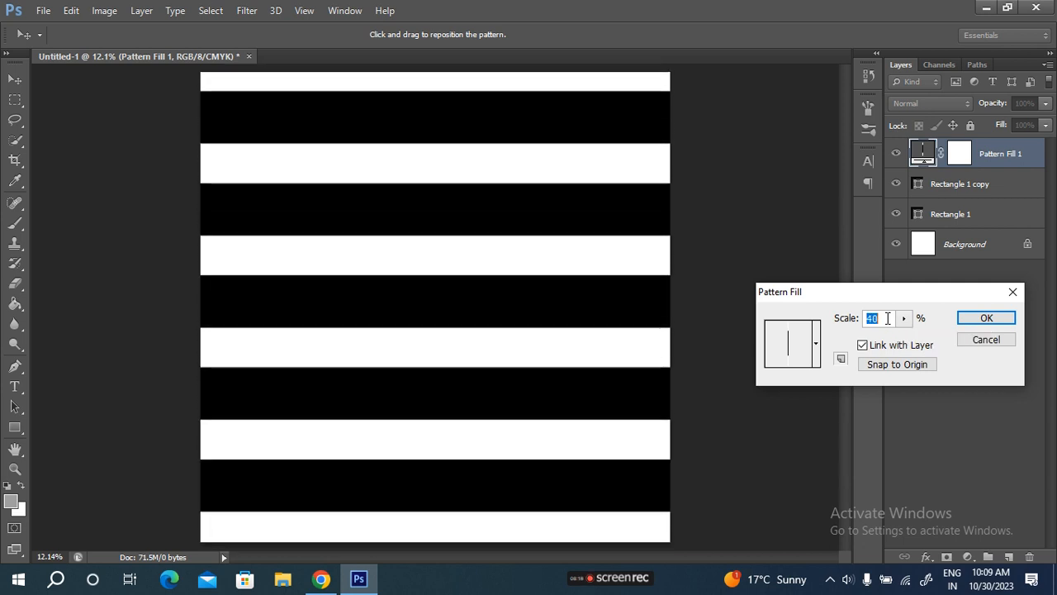
{"action": "key", "text": "Up"}
{"action": "key", "text": "Up"}
{"action": "key", "text": "Up"}
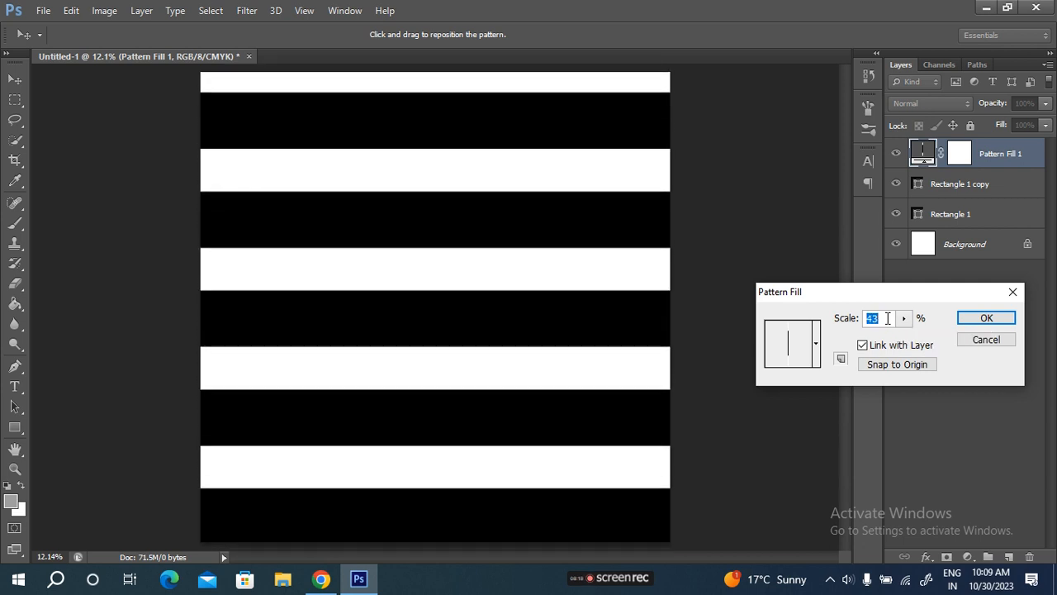
{"action": "key", "text": "Up"}
{"action": "key", "text": "Up"}
{"action": "key", "text": "Up"}
{"action": "key", "text": "Up"}
{"action": "key", "text": "Up"}
{"action": "key", "text": "Up"}
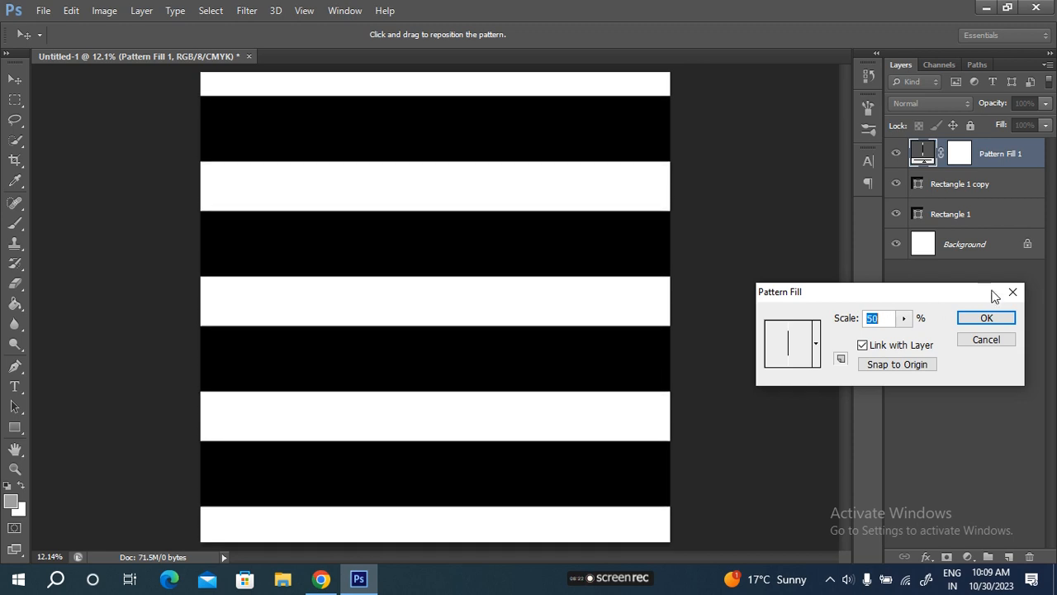
{"action": "left_click", "coordinate": [999, 318]}
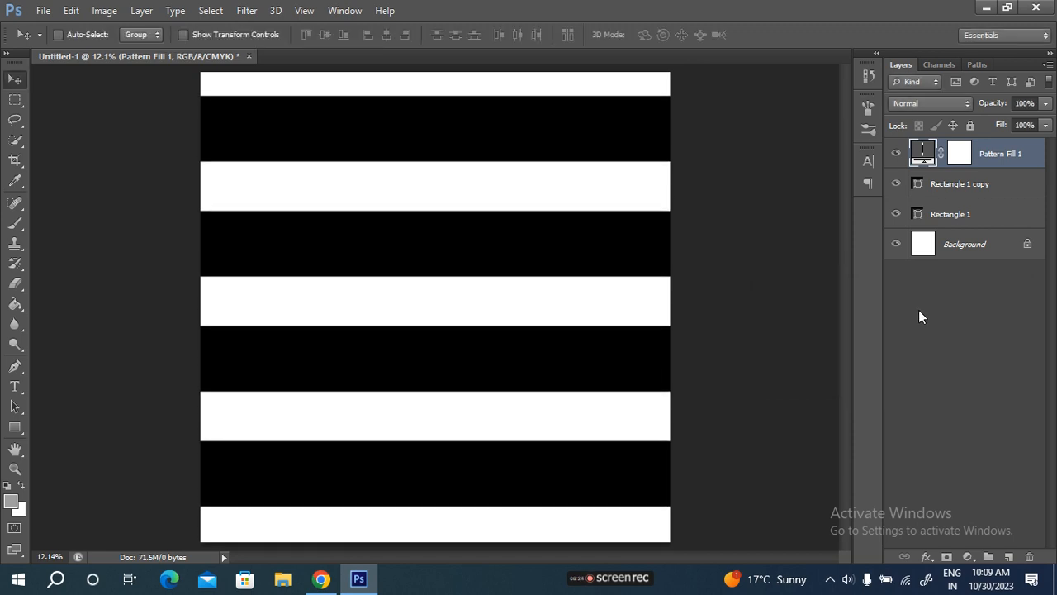
Switch to Chrome to compare the enlarged stripes with the stripe reference images, and return to Photoshop.
{"action": "key", "text": "alt+Tab"}
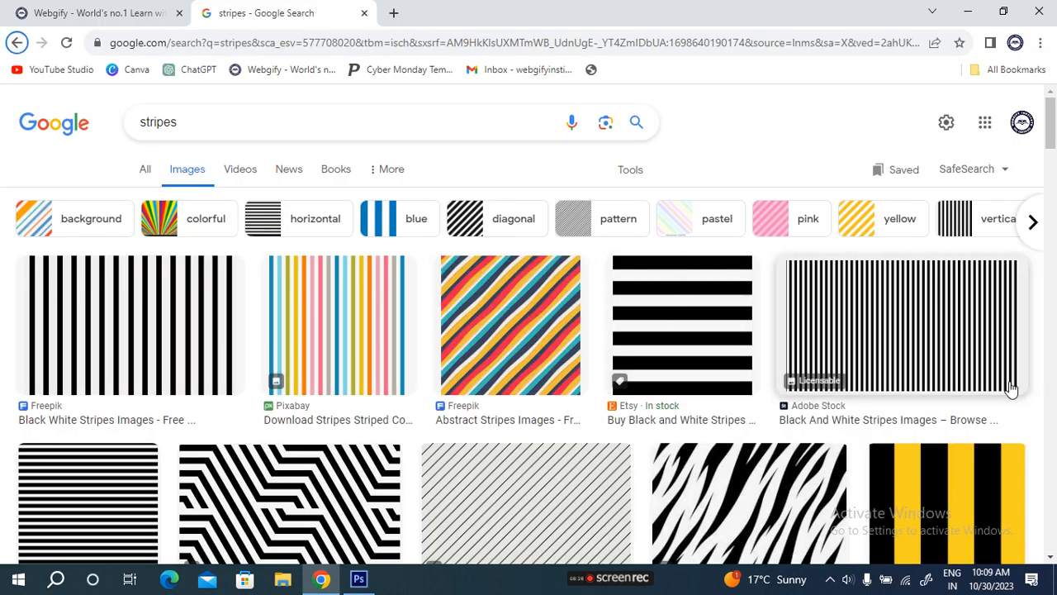
{"action": "key", "text": "alt+Tab"}
{"action": "key", "text": "alt+Tab"}
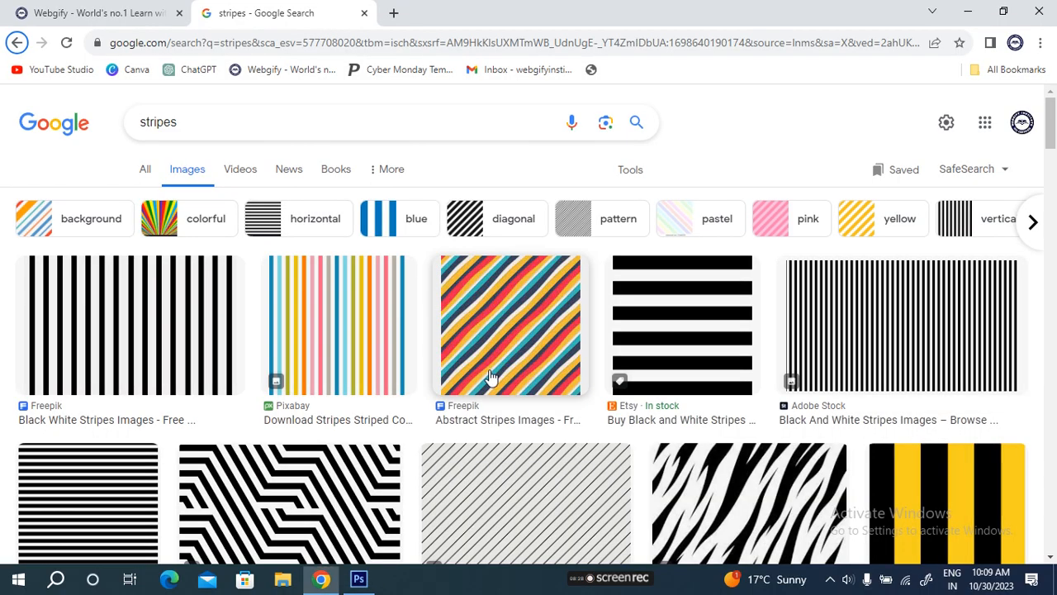
{"action": "key", "text": "alt+Tab"}
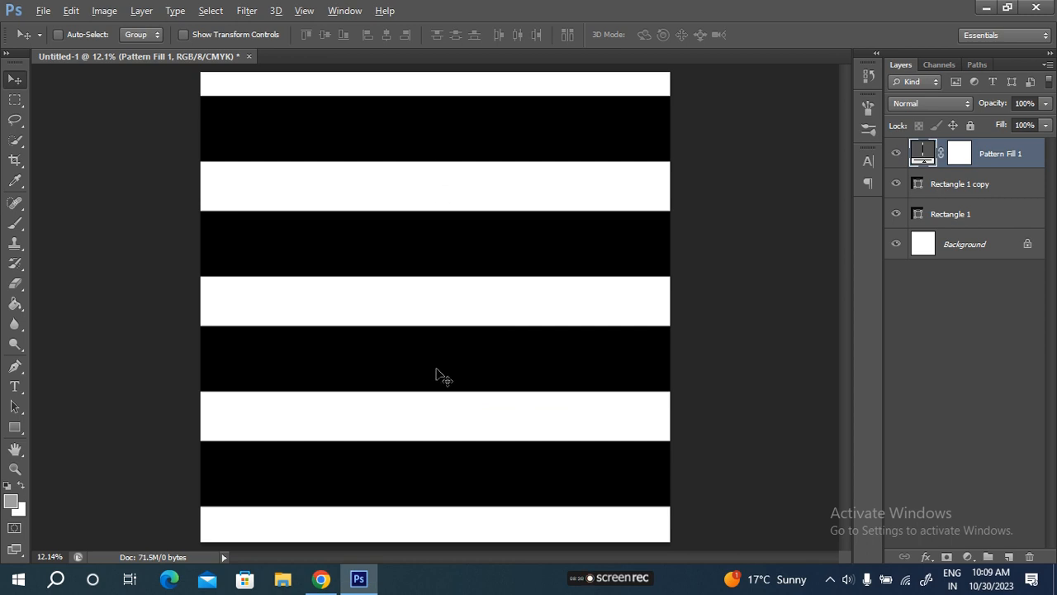
{"action": "key", "text": "alt+Tab"}
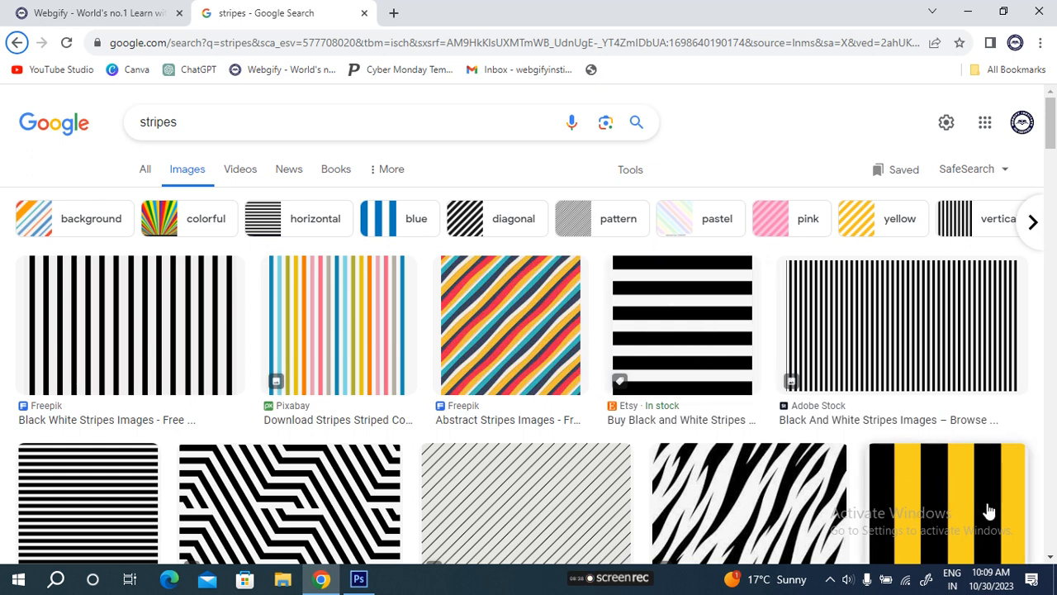
{"action": "key", "text": "alt+Tab"}
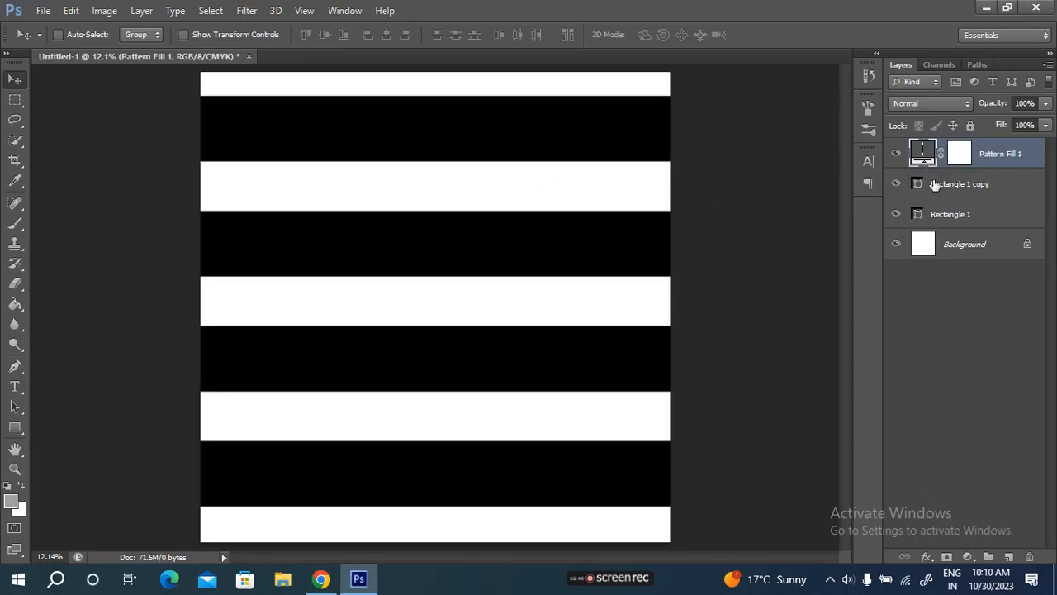
Delete the Pattern Fill 1 layer and add a new empty layer directly above the Background.
{"action": "key", "text": "Delete"}
{"action": "left_click", "coordinate": [970, 214]}
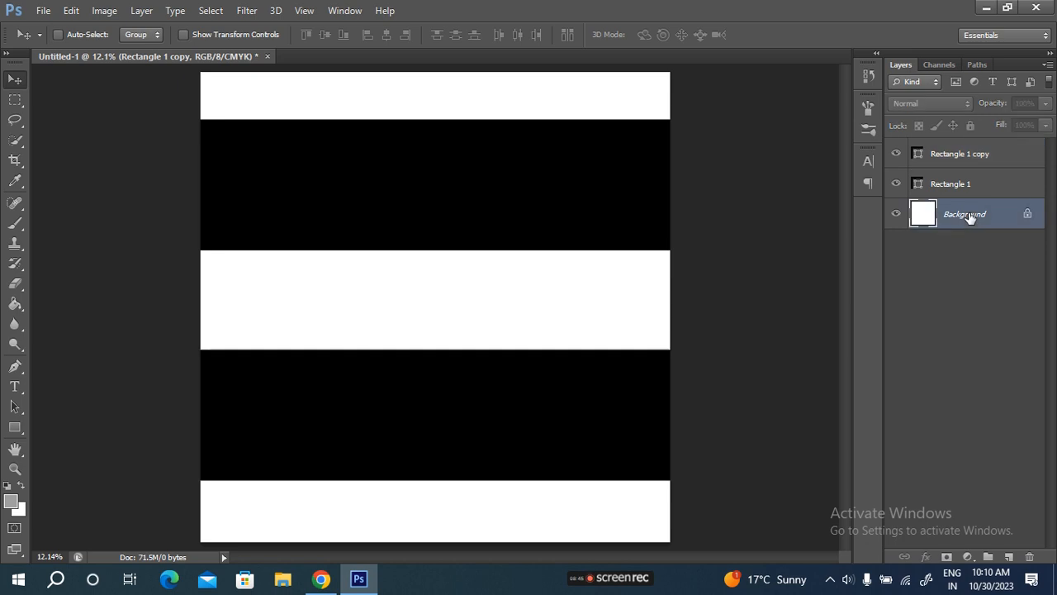
{"action": "left_click", "coordinate": [1009, 556]}
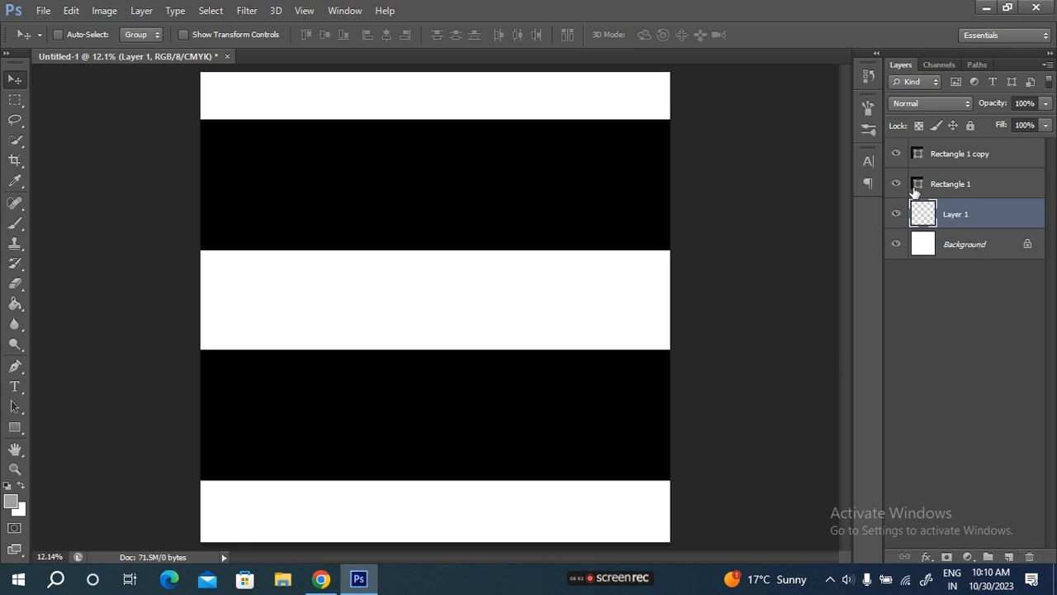
Set the foreground color to yellow (fffc00) and fill Layer 1 with it using the Paint Bucket.
{"action": "left_click", "coordinate": [11, 501]}
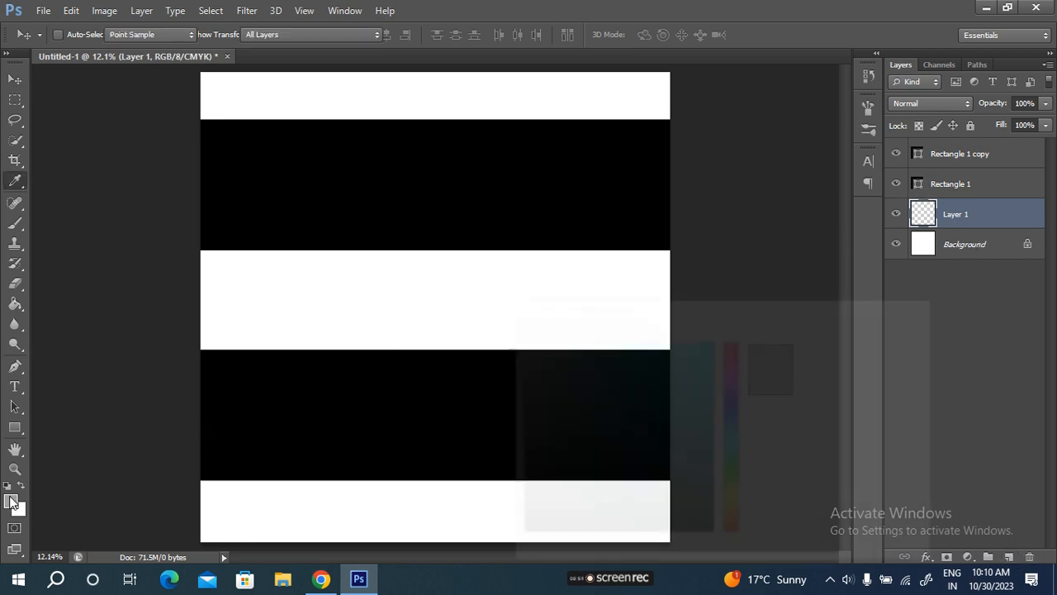
{"action": "left_click_drag", "start_coordinate": [732, 509], "coordinate": [738, 505]}
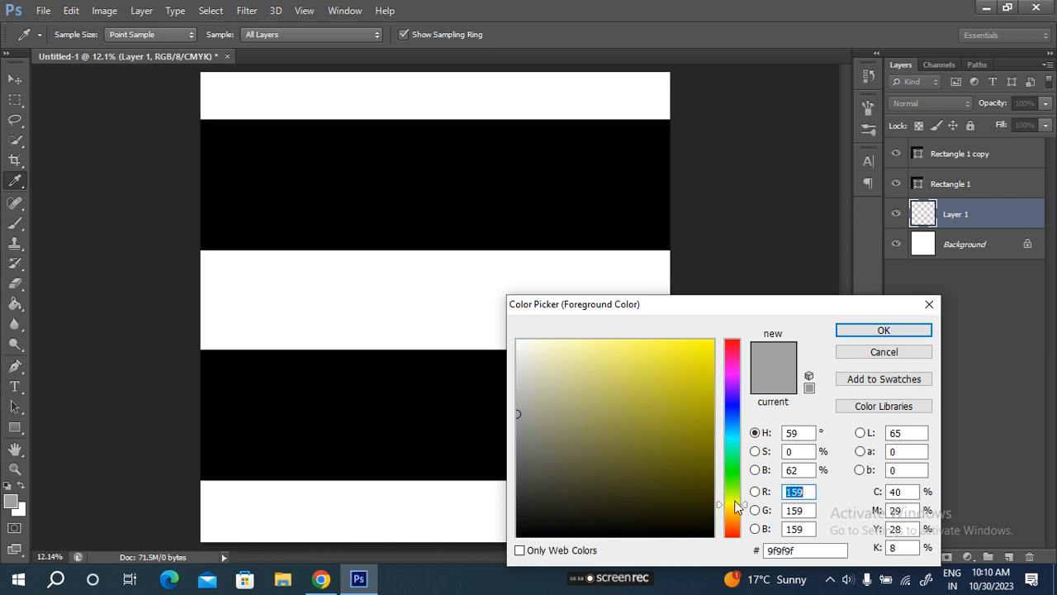
{"action": "left_click", "coordinate": [706, 347]}
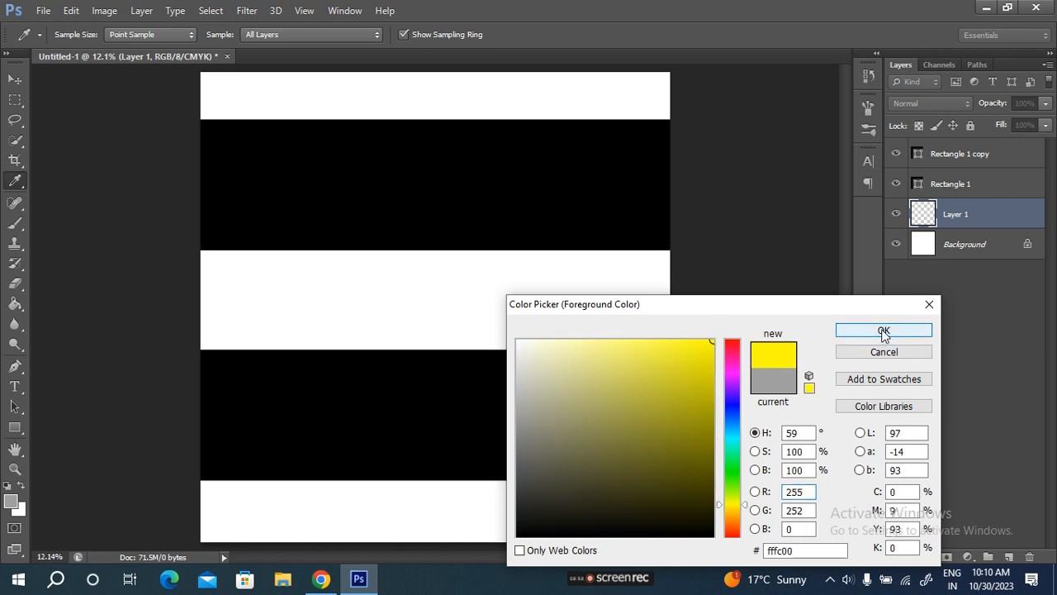
{"action": "left_click", "coordinate": [884, 329]}
{"action": "left_click", "coordinate": [14, 305]}
{"action": "left_click", "coordinate": [312, 307]}
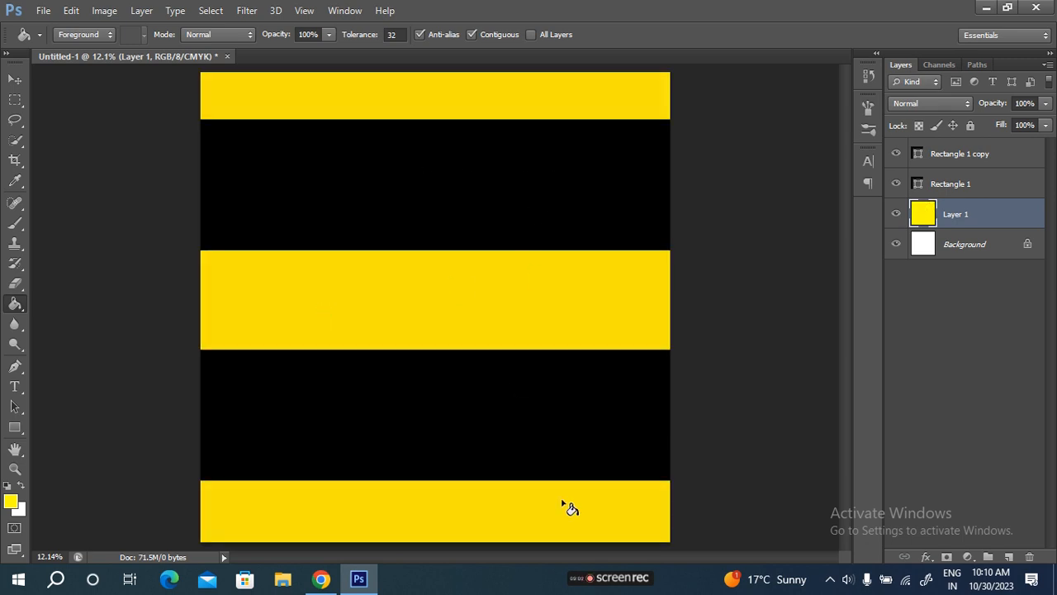
Compare the yellow and black stripes with the yellow-and-black reference image in Chrome and return to Photoshop.
{"action": "left_click", "coordinate": [331, 584]}
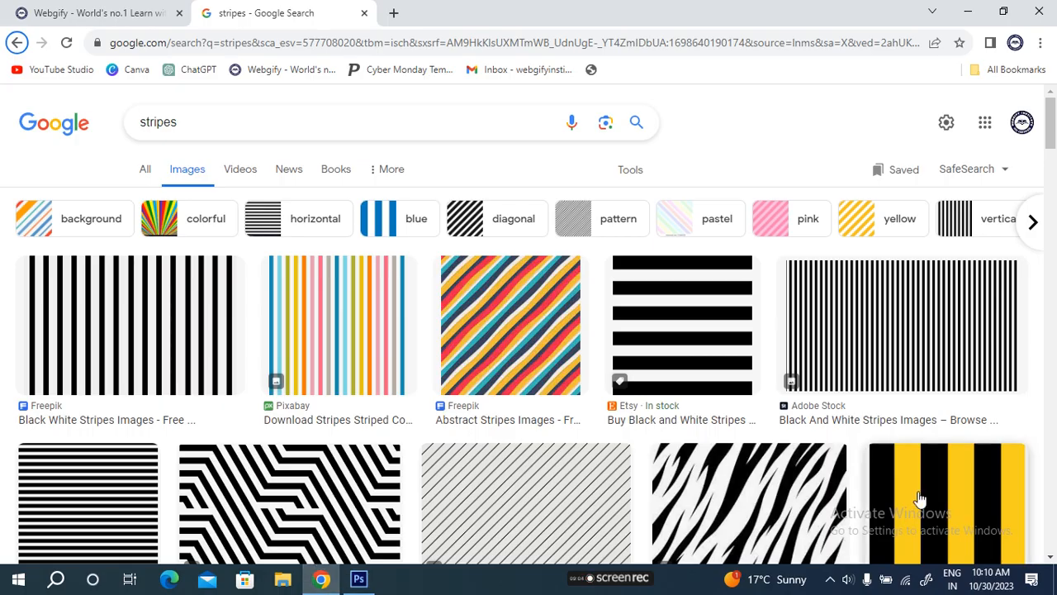
{"action": "scroll", "coordinate": [916, 500], "scroll_direction": "down", "scroll_amount": 1}
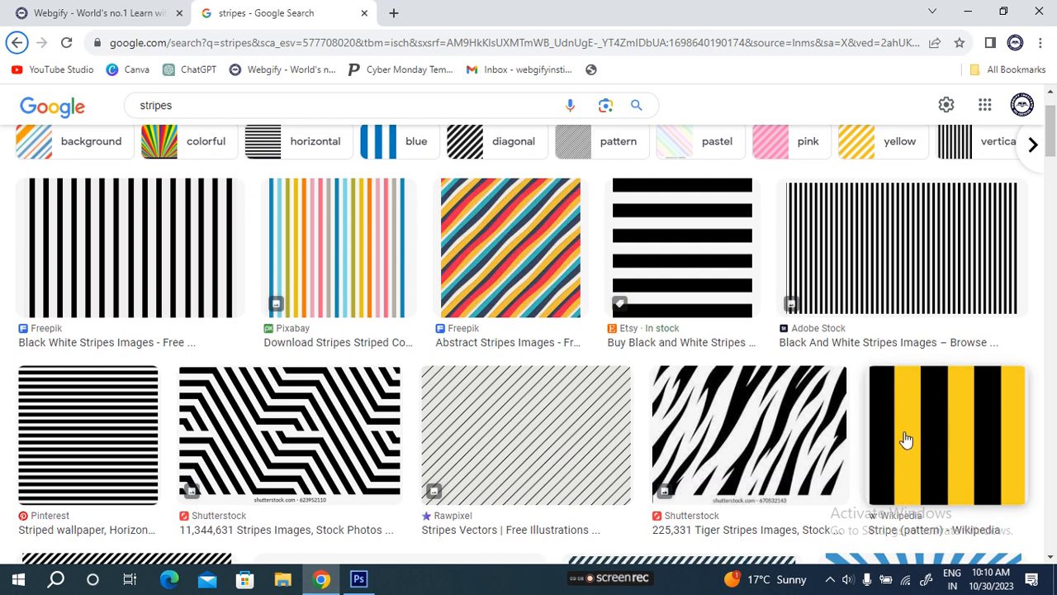
{"action": "left_click", "coordinate": [358, 578]}
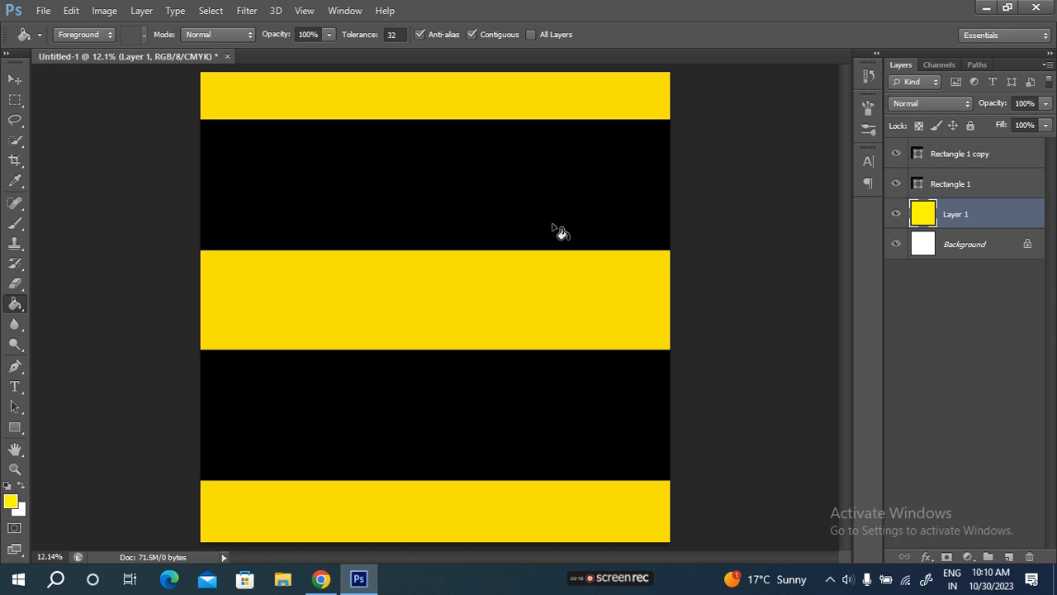
{"action": "left_click", "coordinate": [321, 578]}
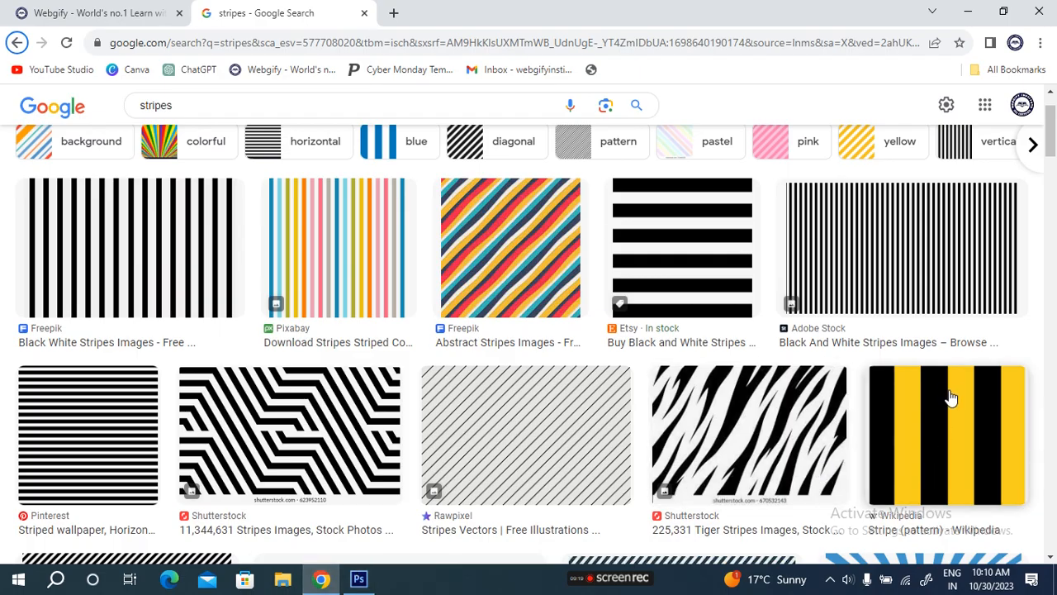
{"action": "left_click", "coordinate": [358, 578]}
Select the Rectangle 1 copy layer and define the yellow-and-black striped canvas as a new pattern, keeping the suggested name.
{"action": "left_click", "coordinate": [974, 156]}
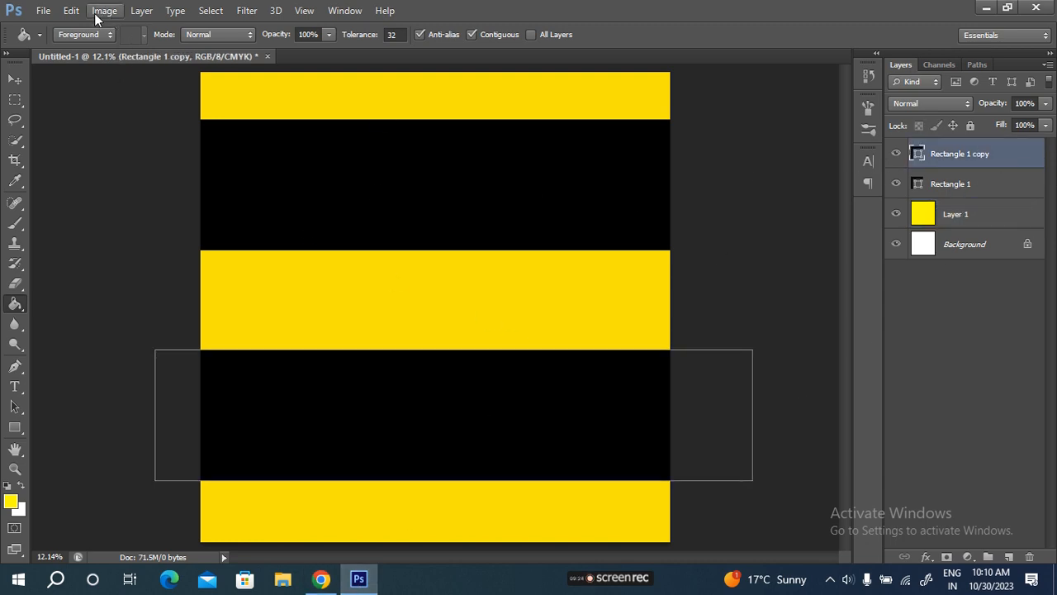
{"action": "left_click", "coordinate": [72, 12]}
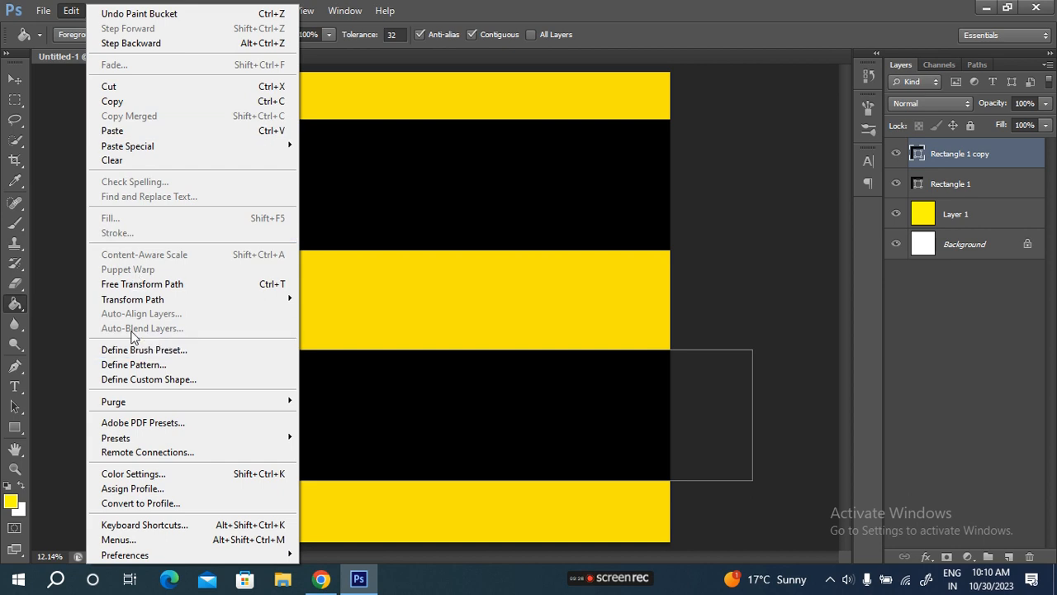
{"action": "left_click", "coordinate": [150, 364]}
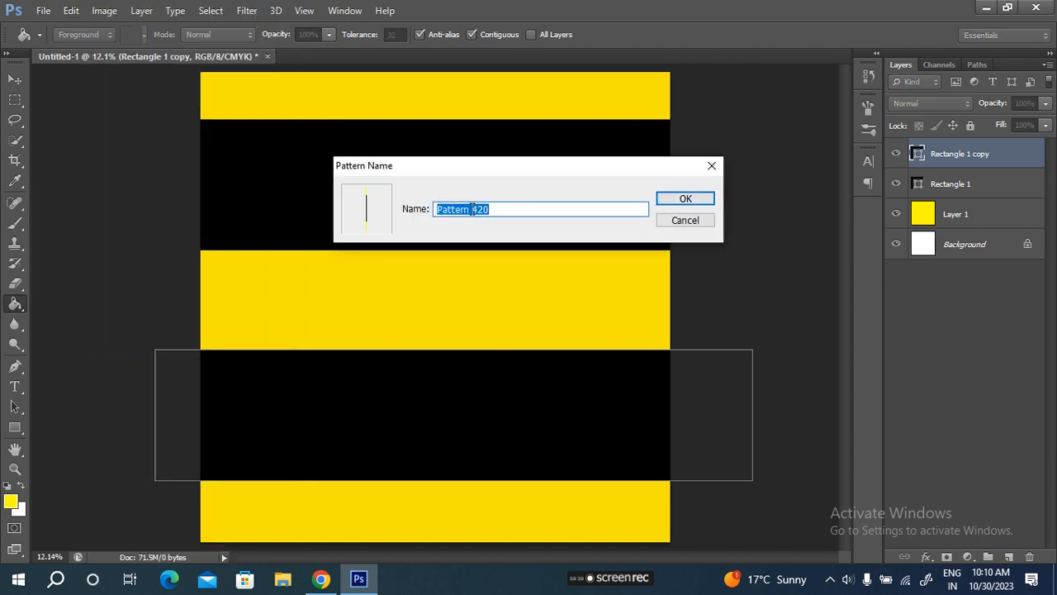
{"action": "left_click", "coordinate": [684, 198]}
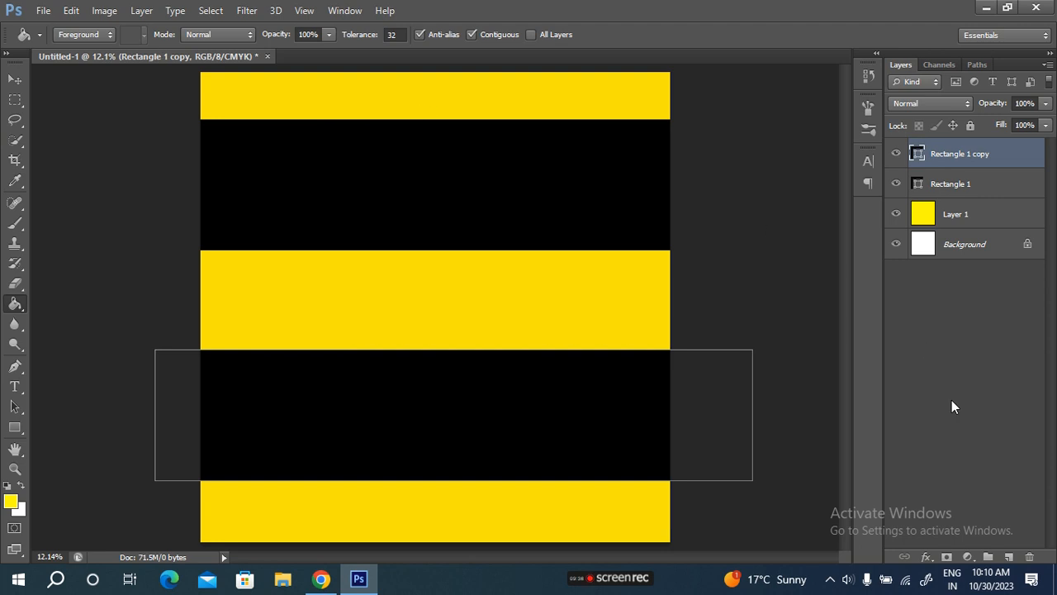
{"action": "left_click", "coordinate": [969, 559]}
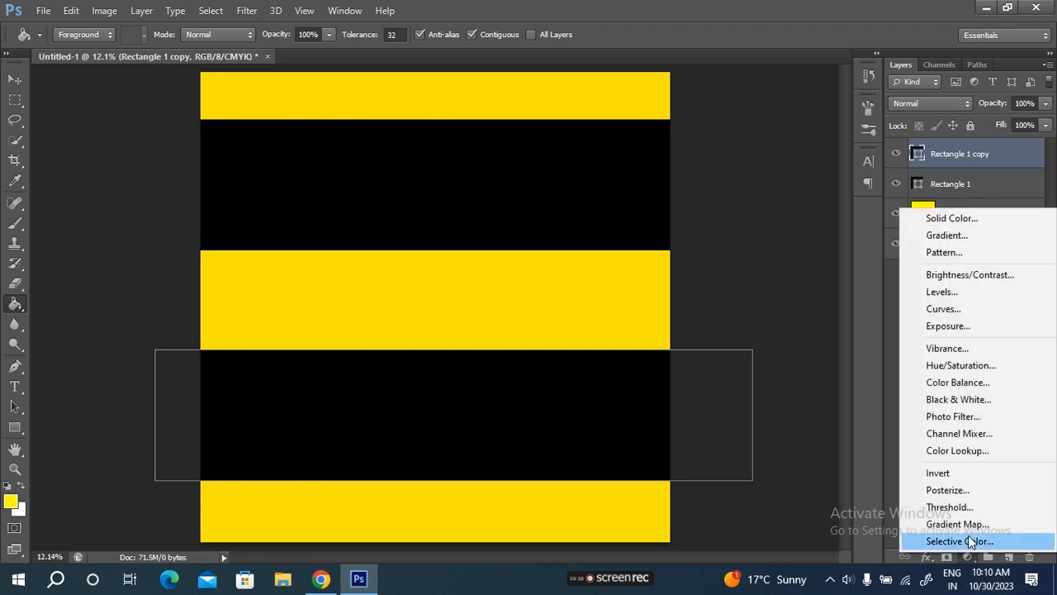
{"action": "left_click", "coordinate": [855, 332]}
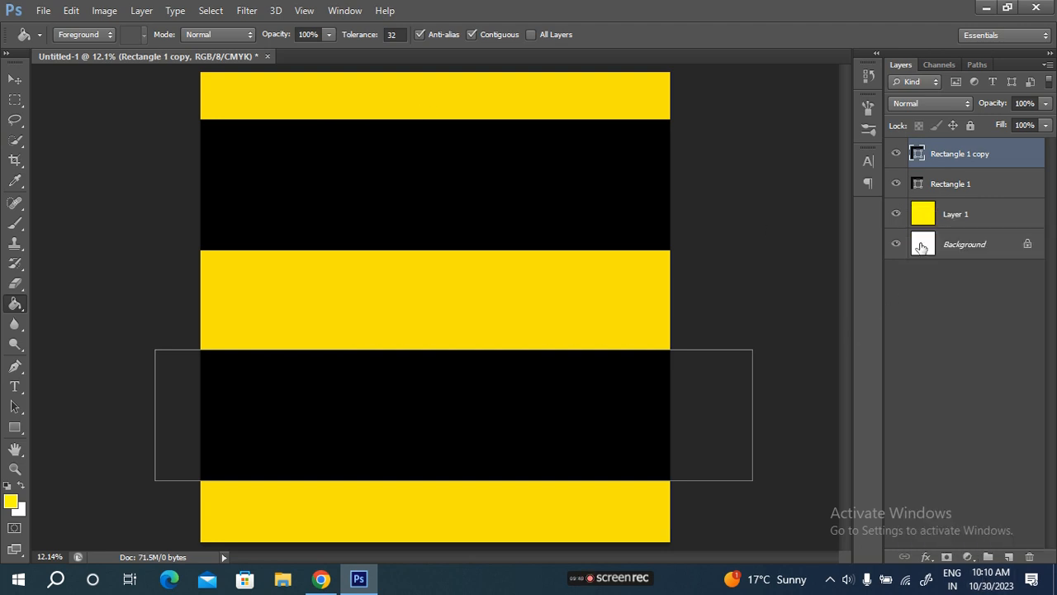
{"action": "left_click", "coordinate": [957, 185]}
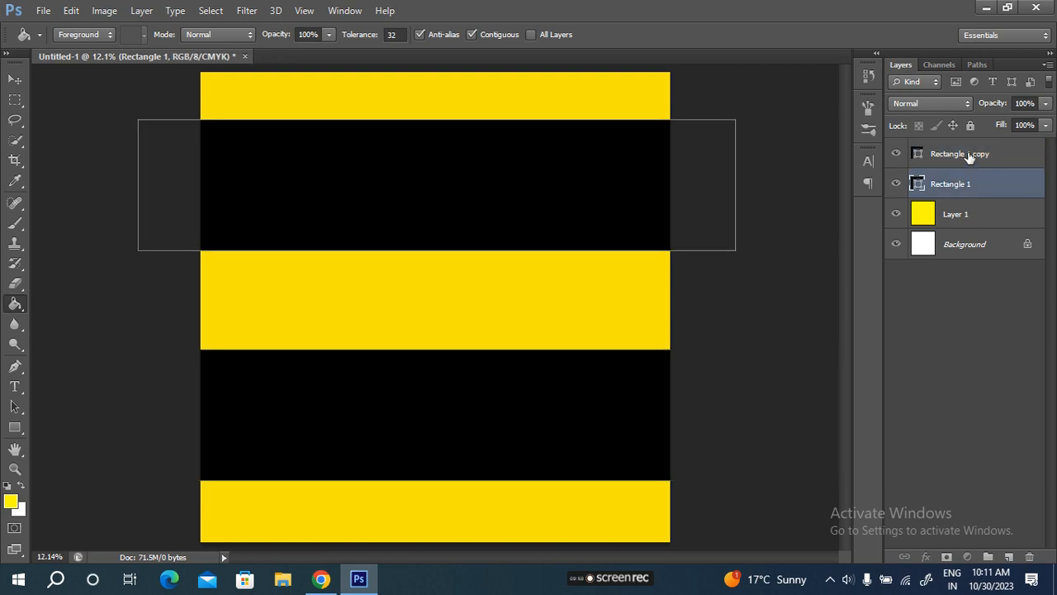
{"action": "left_click", "coordinate": [970, 157]}
{"action": "left_click", "coordinate": [968, 218]}
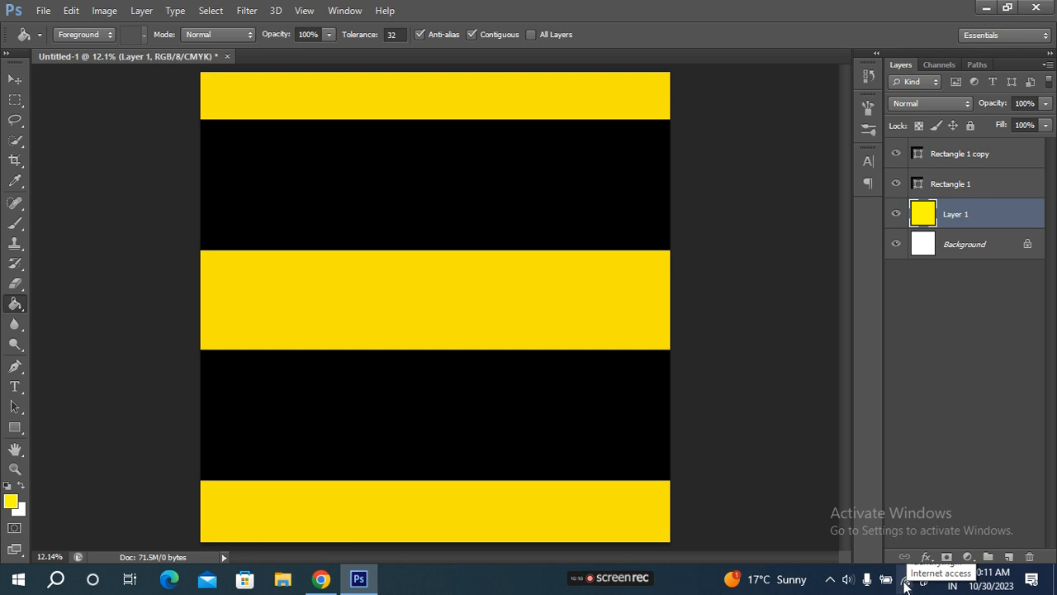
{"action": "left_click", "coordinate": [966, 153]}
Add a Pattern fill layer with the yellow-and-black stripes directly above Layer 1, at 100% scale.
{"action": "left_click", "coordinate": [970, 223]}
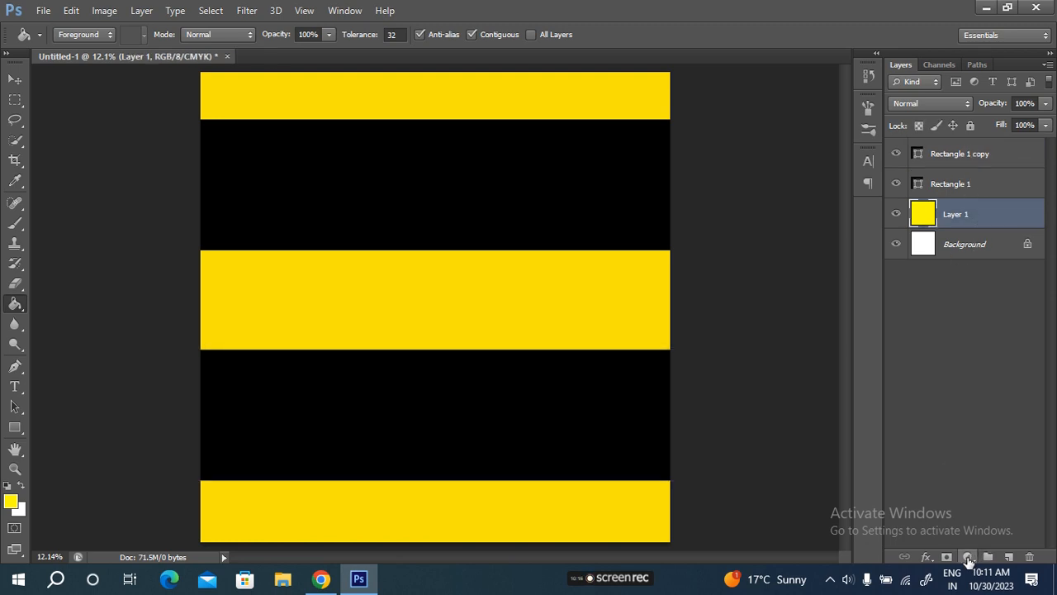
{"action": "left_click", "coordinate": [968, 558]}
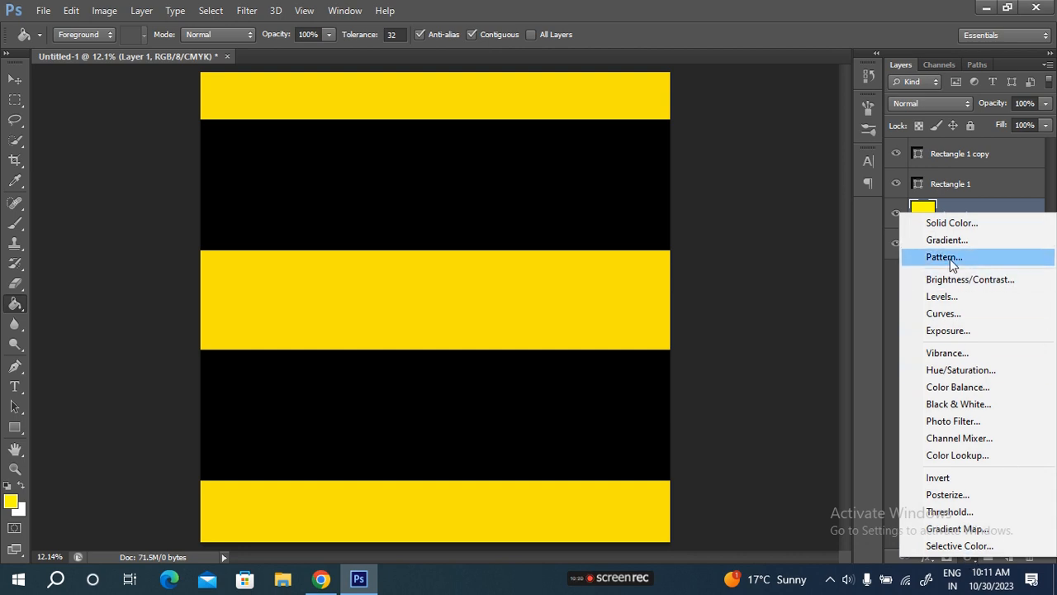
{"action": "left_click", "coordinate": [984, 256]}
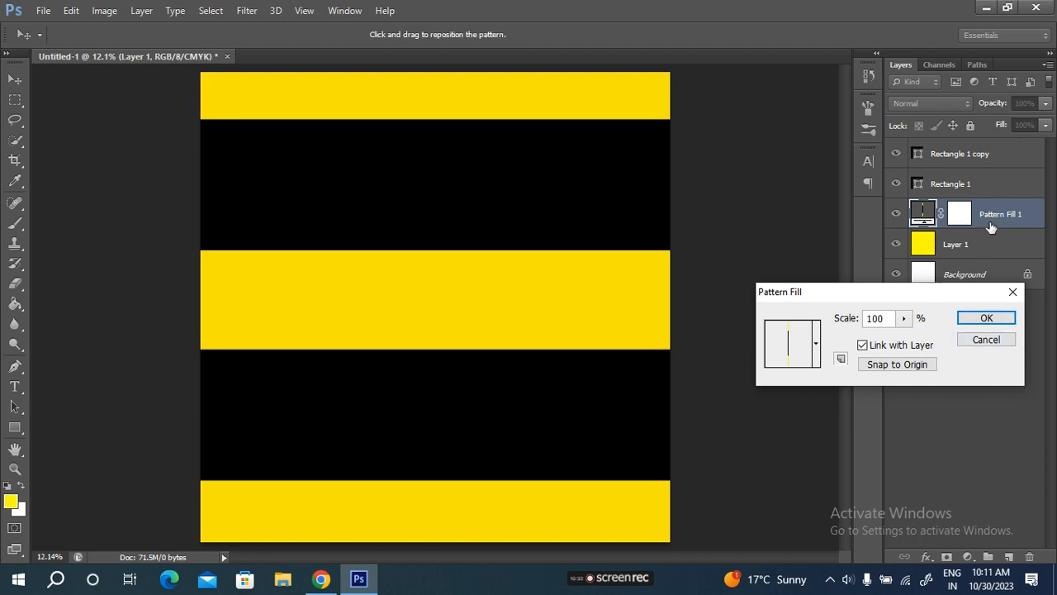
{"action": "left_click", "coordinate": [906, 581]}
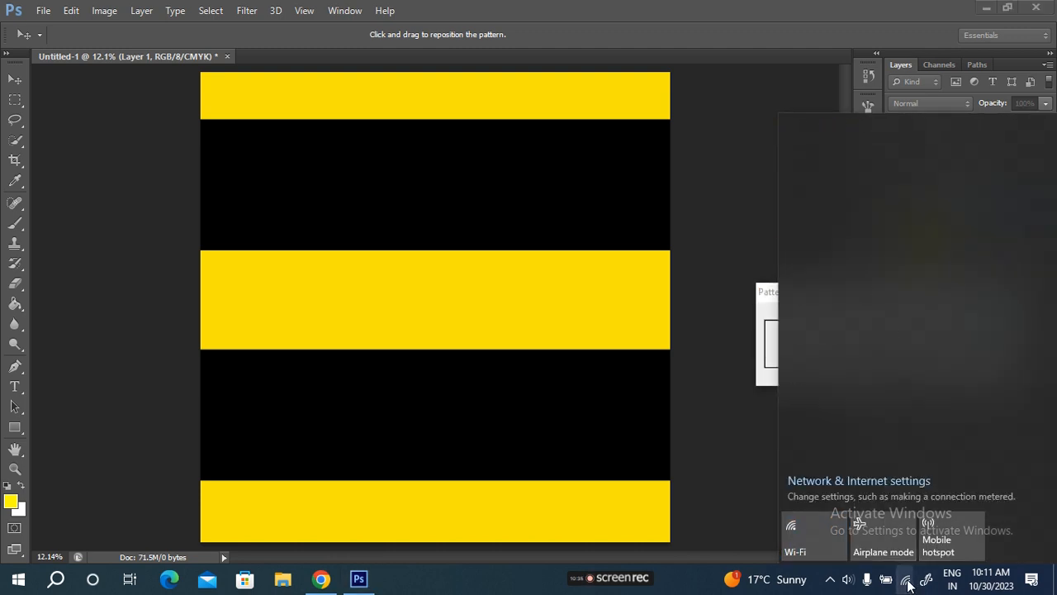
{"action": "left_click", "coordinate": [736, 208]}
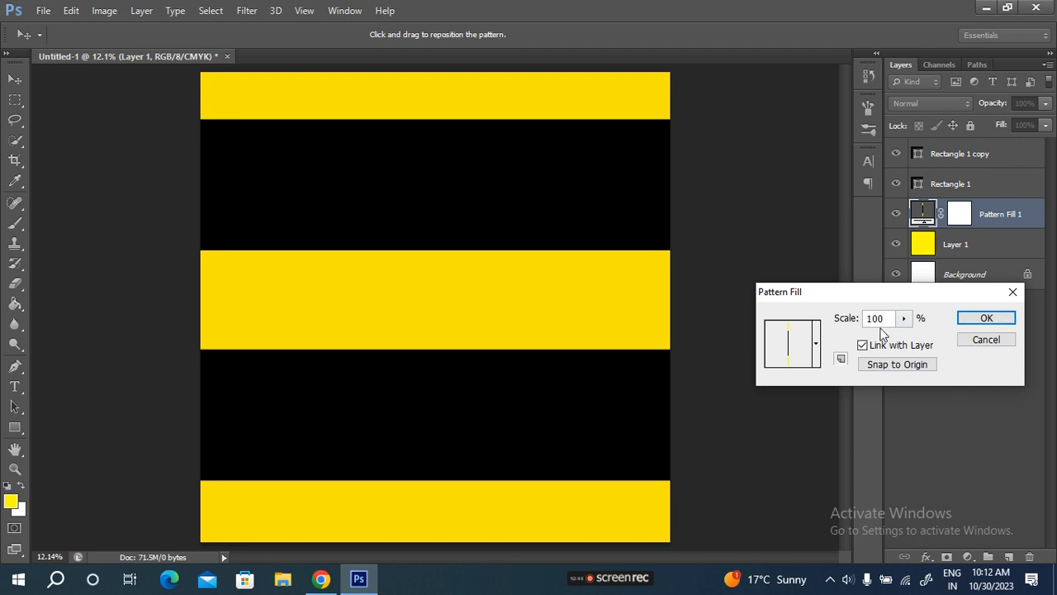
{"action": "left_click", "coordinate": [990, 318]}
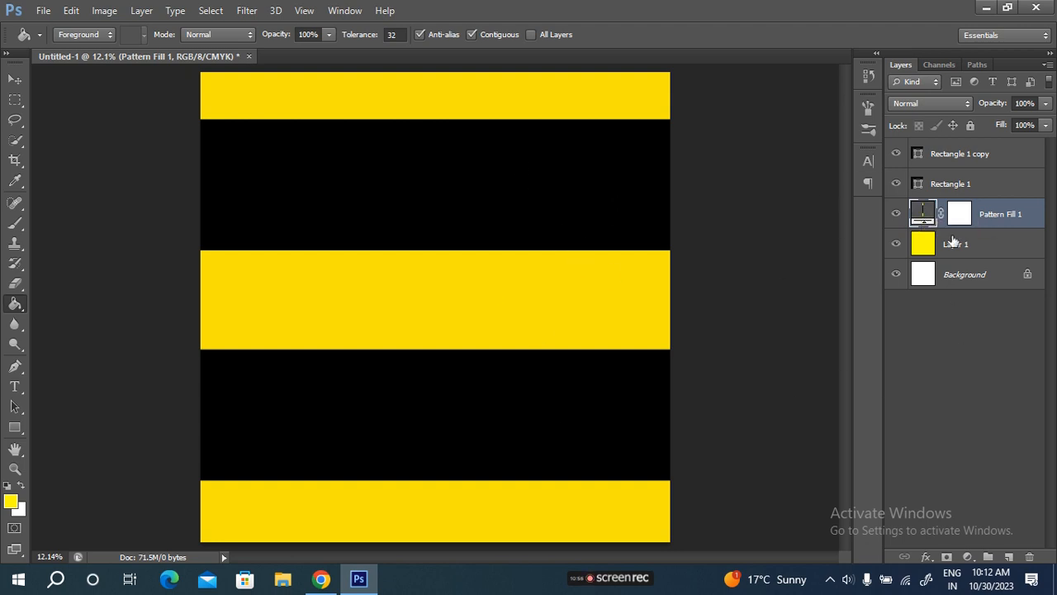
Set the scale of the yellow-and-black Pattern Fill 1 layer to 40%.
{"action": "double_click", "coordinate": [923, 217]}
{"action": "left_click_drag", "start_coordinate": [883, 320], "coordinate": [861, 317]}
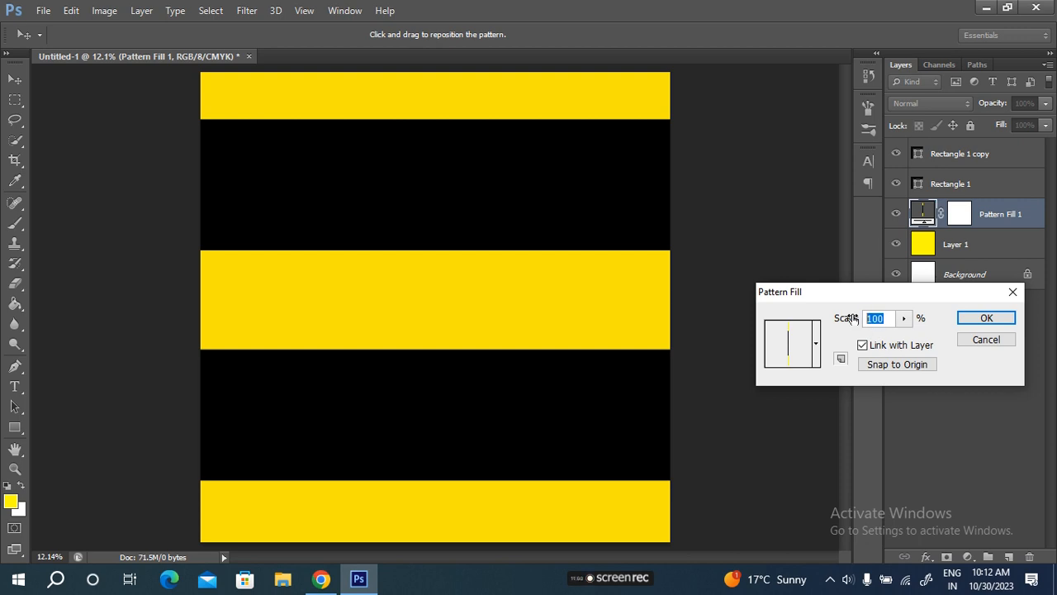
{"action": "type", "text": "40"}
{"action": "left_click", "coordinate": [984, 319]}
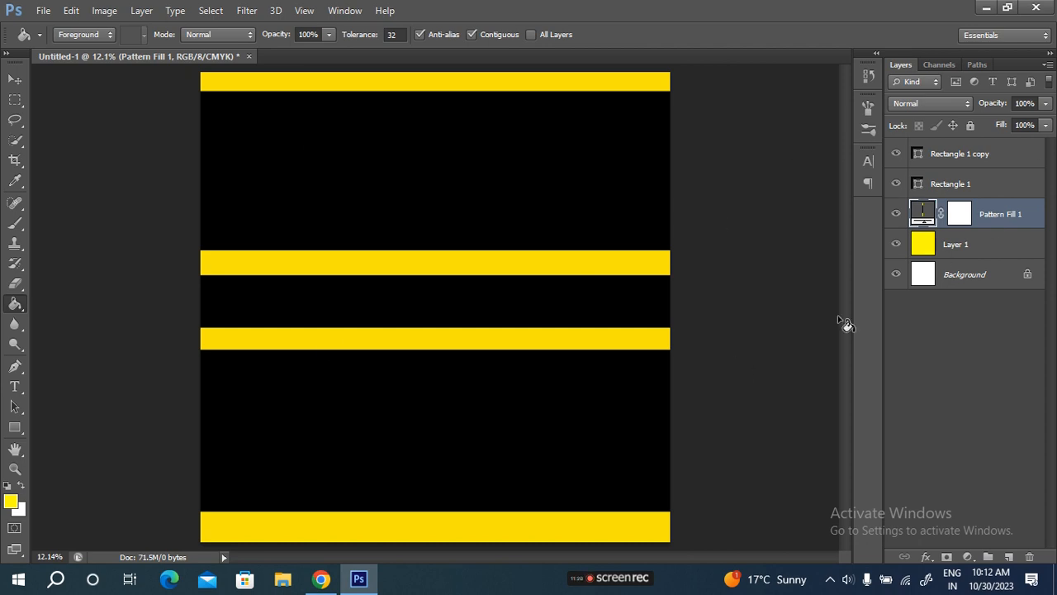
Move the Pattern Fill 1 layer above Rectangle 1 copy, to the top of the layer stack.
{"action": "left_click", "coordinate": [979, 155]}
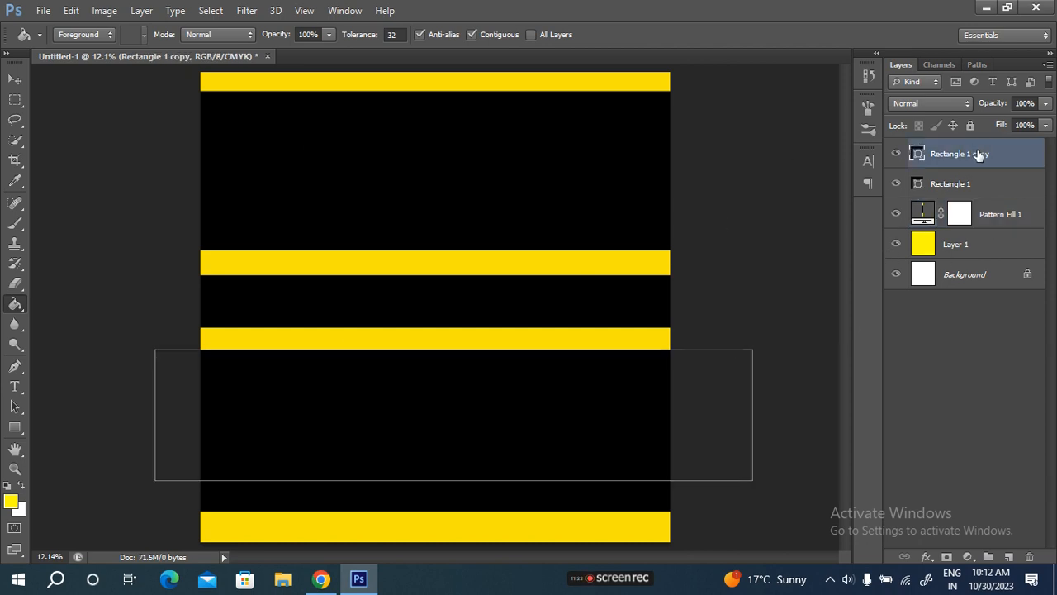
{"action": "left_click", "coordinate": [991, 214]}
{"action": "left_click_drag", "start_coordinate": [993, 217], "coordinate": [985, 155]}
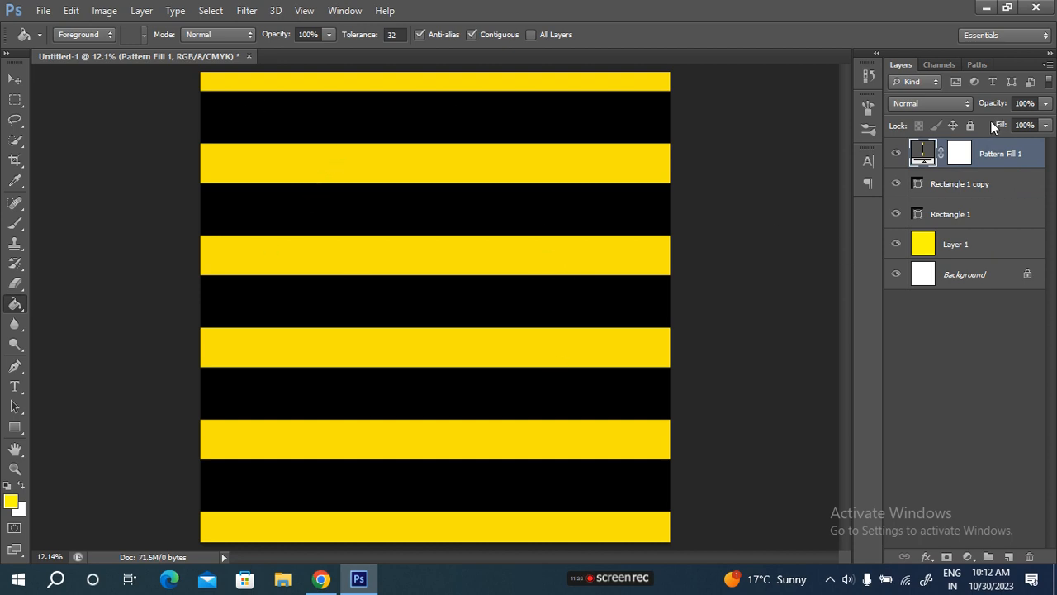
{"action": "left_click", "coordinate": [987, 182]}
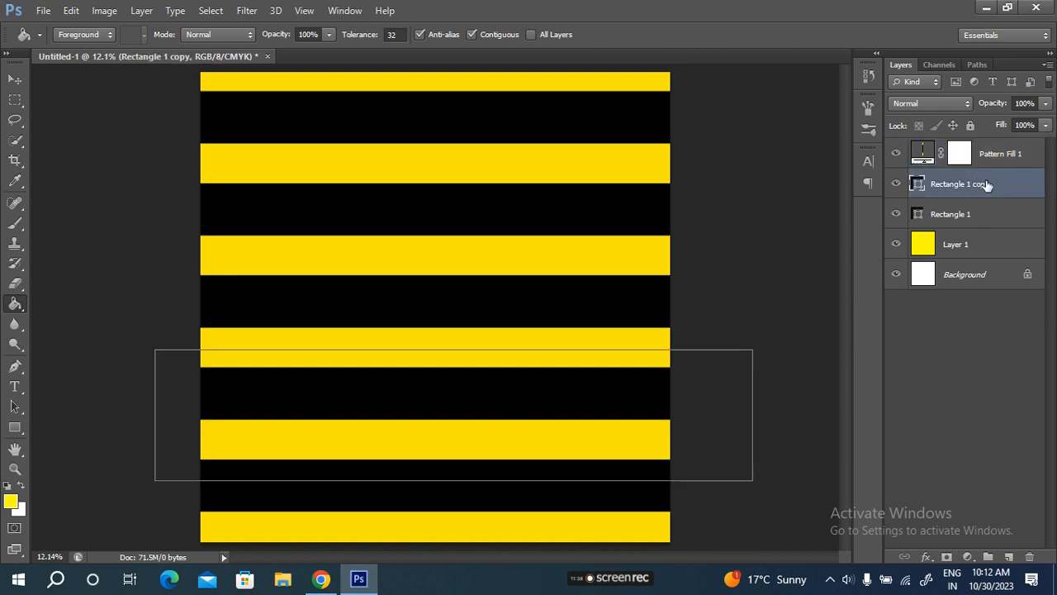
{"action": "left_click", "coordinate": [968, 557]}
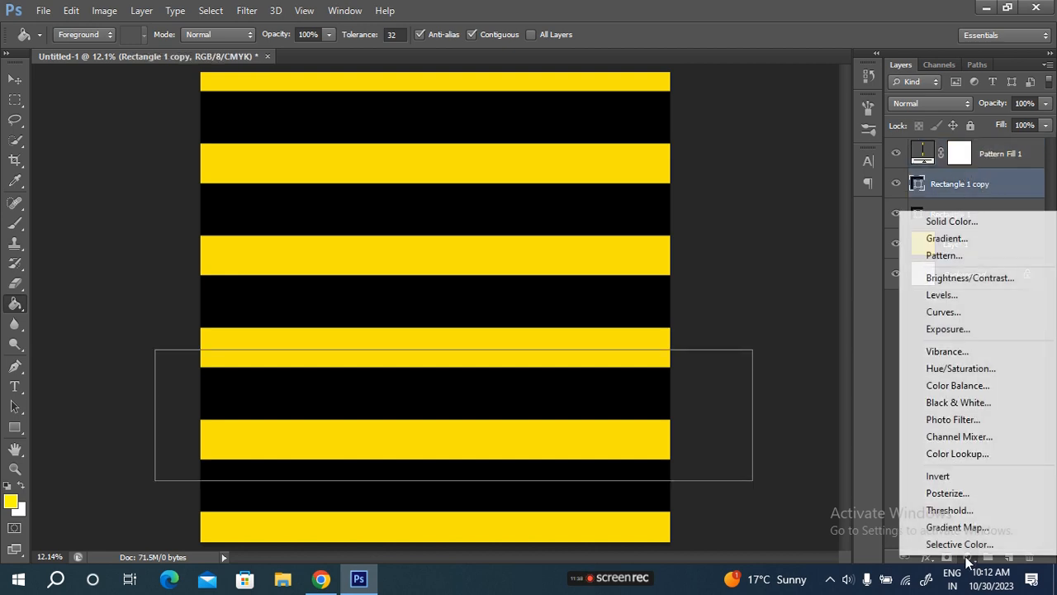
{"action": "left_click", "coordinate": [862, 294]}
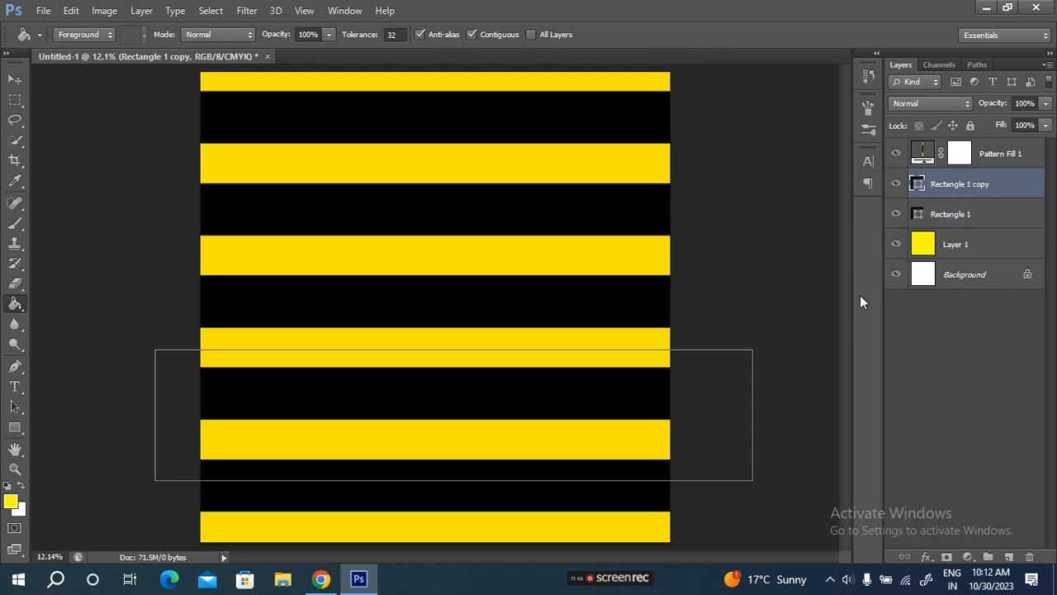
{"action": "left_click", "coordinate": [1011, 156]}
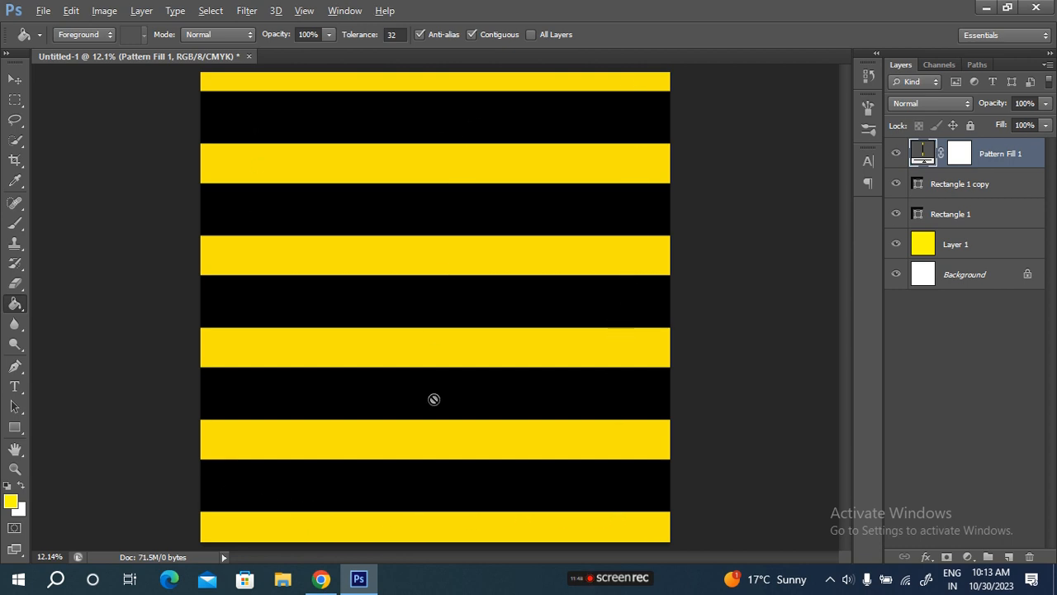
Compare the yellow-and-black pattern with its reference in Chrome, look through the stripes image results for another design, and return to Photoshop.
{"action": "key", "text": "alt+Tab"}
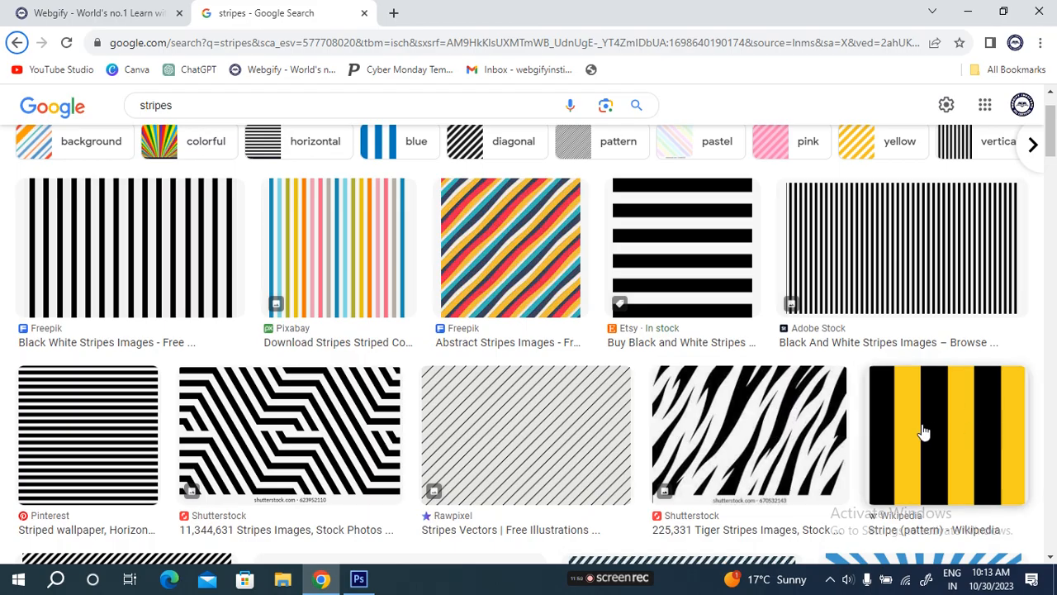
{"action": "key", "text": "alt+Tab"}
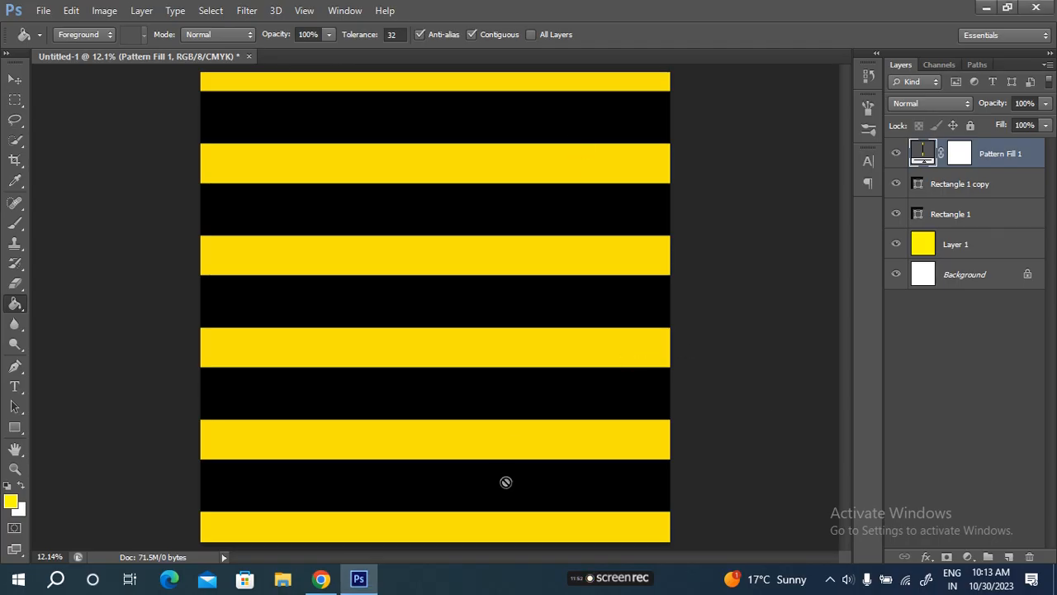
{"action": "key", "text": "alt+Tab"}
{"action": "scroll", "coordinate": [859, 427], "scroll_direction": "down", "scroll_amount": 4}
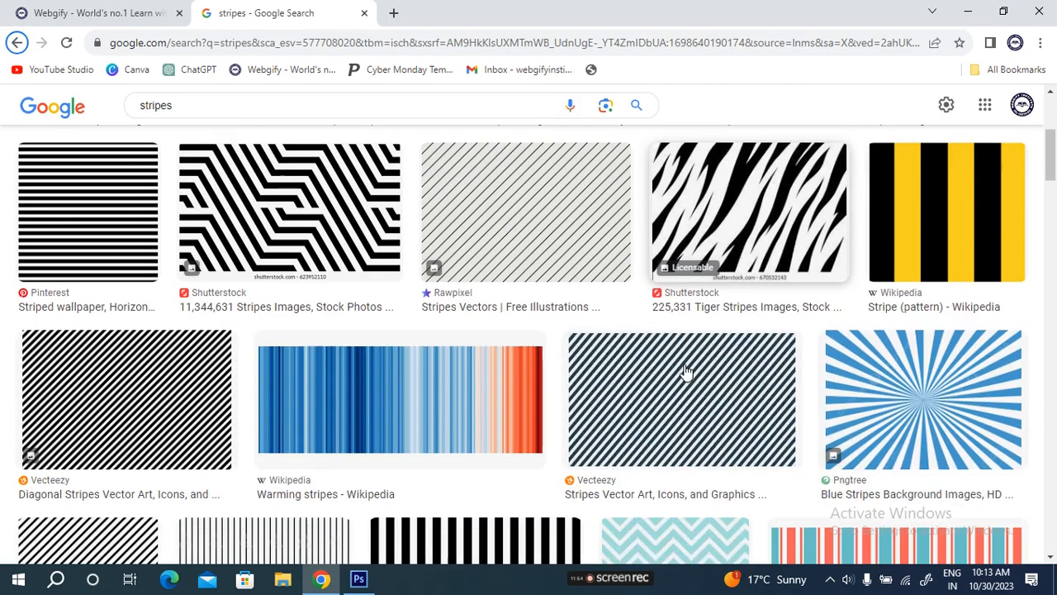
{"action": "scroll", "coordinate": [859, 427], "scroll_direction": "down", "scroll_amount": 3}
{"action": "scroll", "coordinate": [791, 380], "scroll_direction": "up", "scroll_amount": 1}
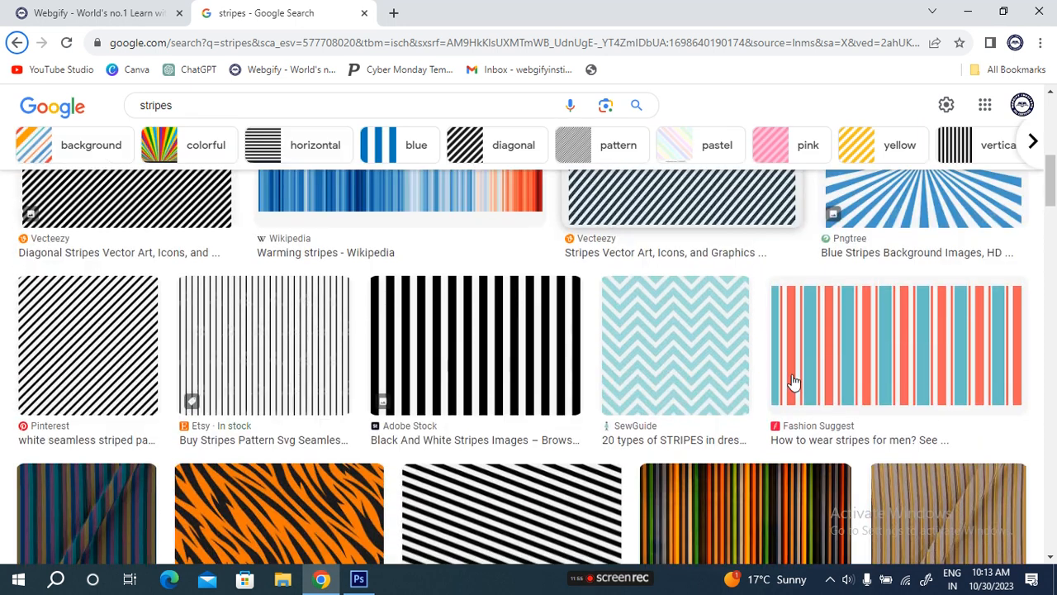
{"action": "scroll", "coordinate": [793, 382], "scroll_direction": "down", "scroll_amount": 1}
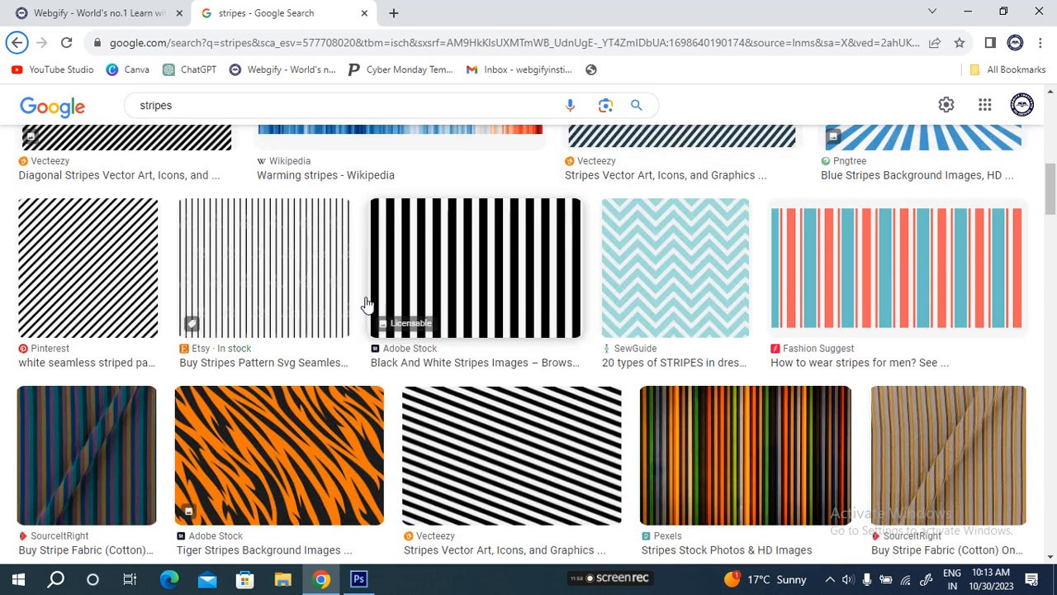
{"action": "key", "text": "alt+Tab"}
{"action": "key", "text": "alt+Tab"}
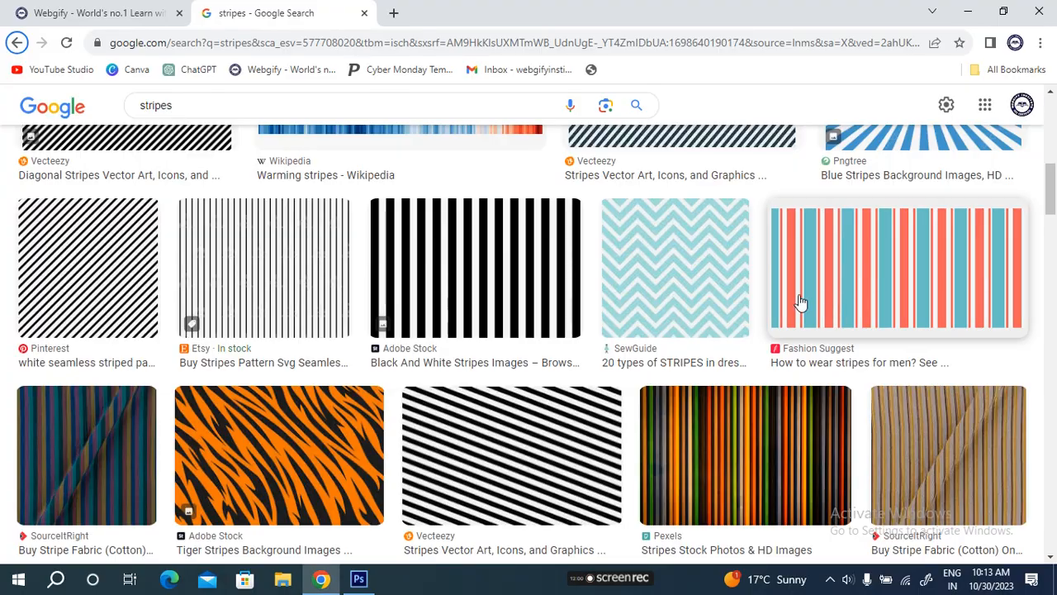
{"action": "key", "text": "alt+Tab"}
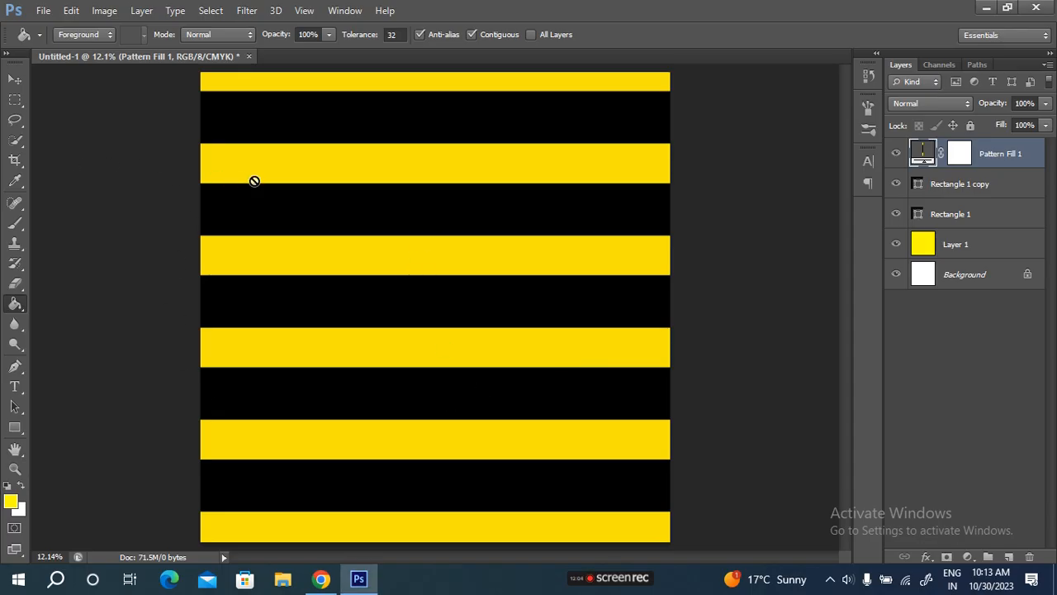
Delete the pattern fill, both rectangle layers and the yellow Layer 1, keeping only the Background.
{"action": "key", "text": "Delete"}
{"action": "key", "text": "Delete"}
{"action": "key", "text": "Delete"}
{"action": "key", "text": "Delete"}
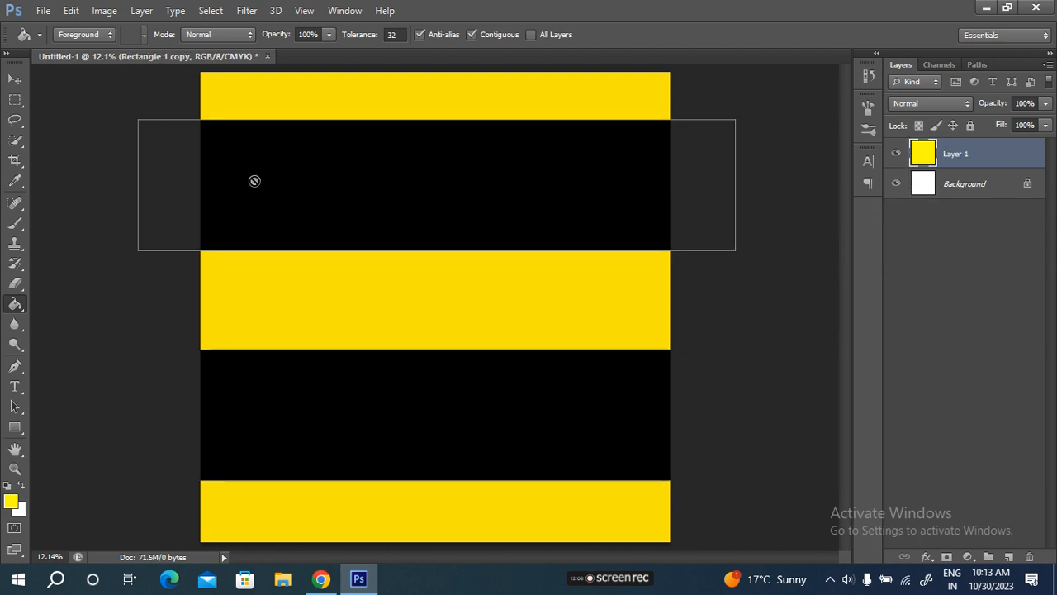
Copy the coral-and-teal vertical stripes image from the Chrome results and paste it into the Photoshop document.
{"action": "key", "text": "alt+Tab"}
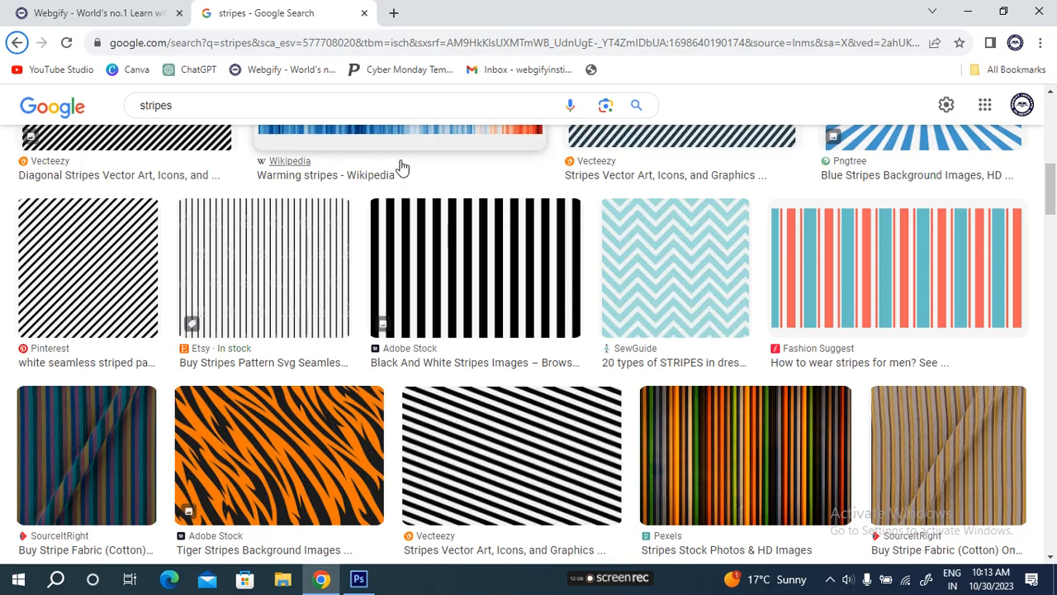
{"action": "right_click", "coordinate": [880, 279]}
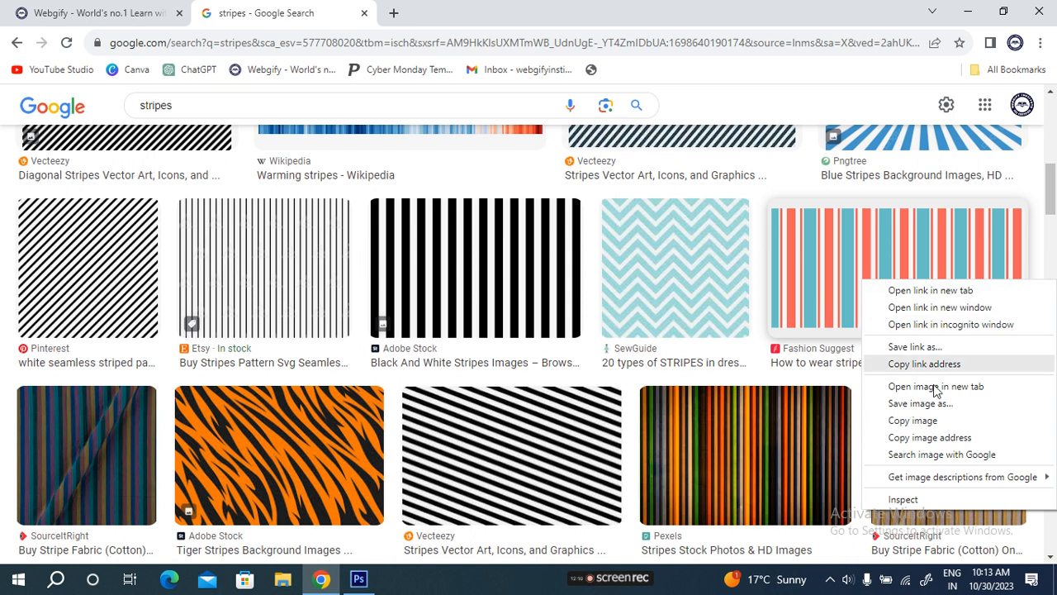
{"action": "left_click", "coordinate": [913, 421]}
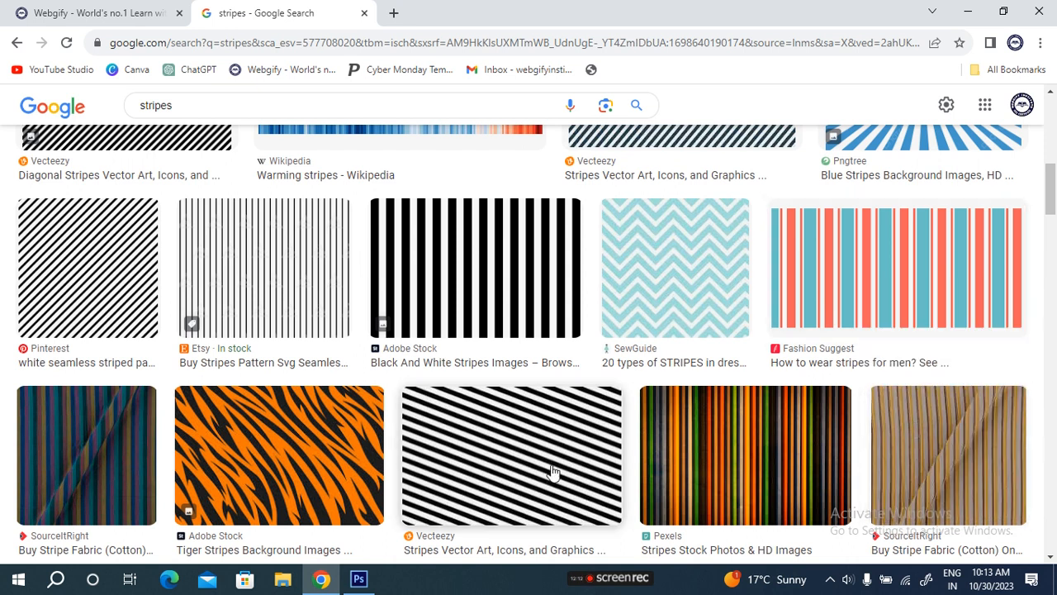
{"action": "key", "text": "alt+Tab"}
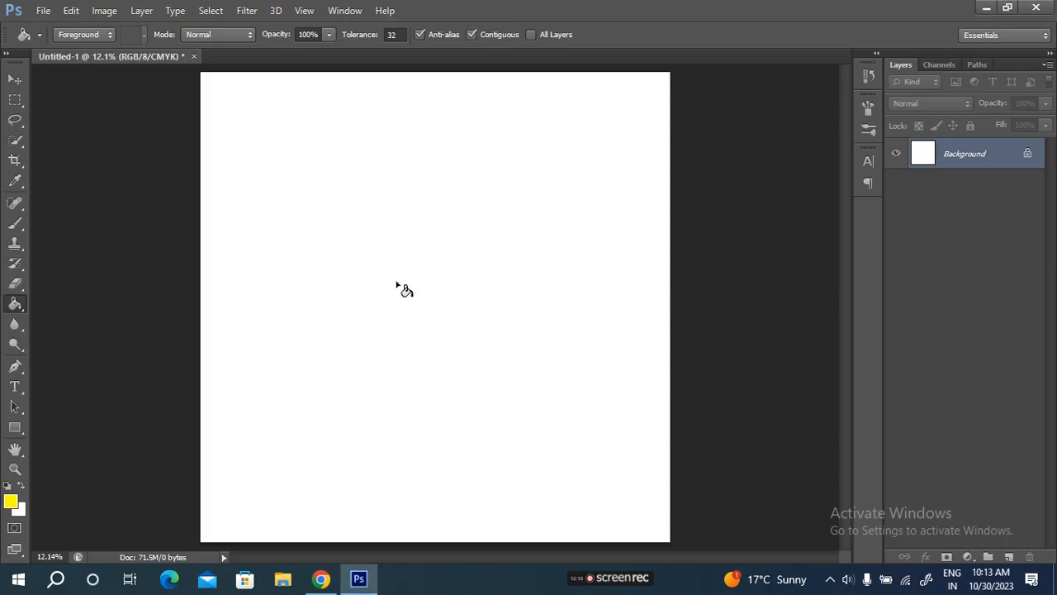
{"action": "key", "text": "ctrl+v"}
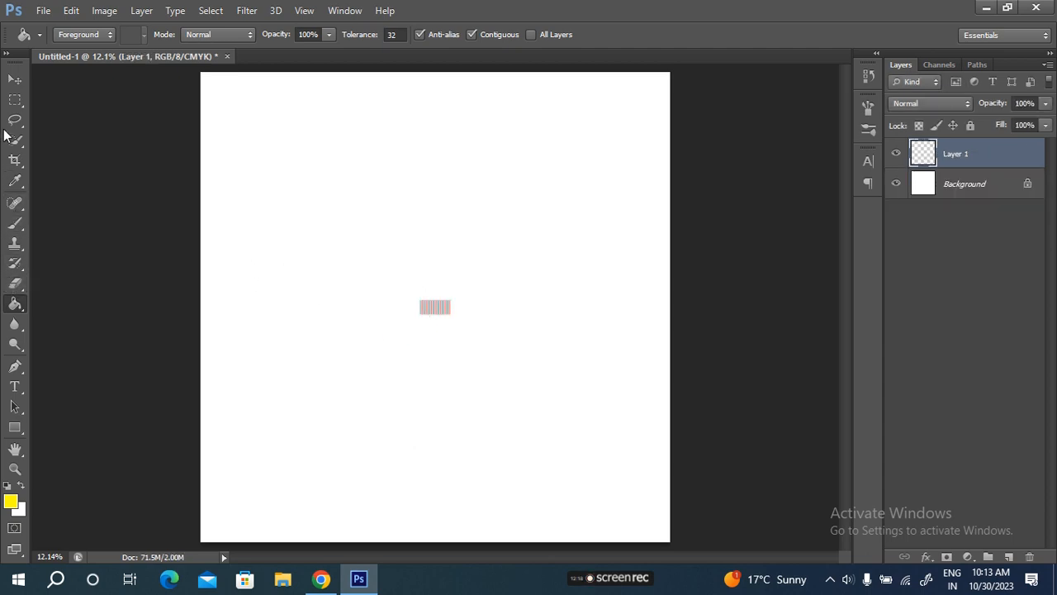
Free-transform the pasted stripes with linked proportions, enlarging them to about 2046% so they extend past the canvas width.
{"action": "left_click", "coordinate": [19, 78]}
{"action": "key", "text": "ctrl+t"}
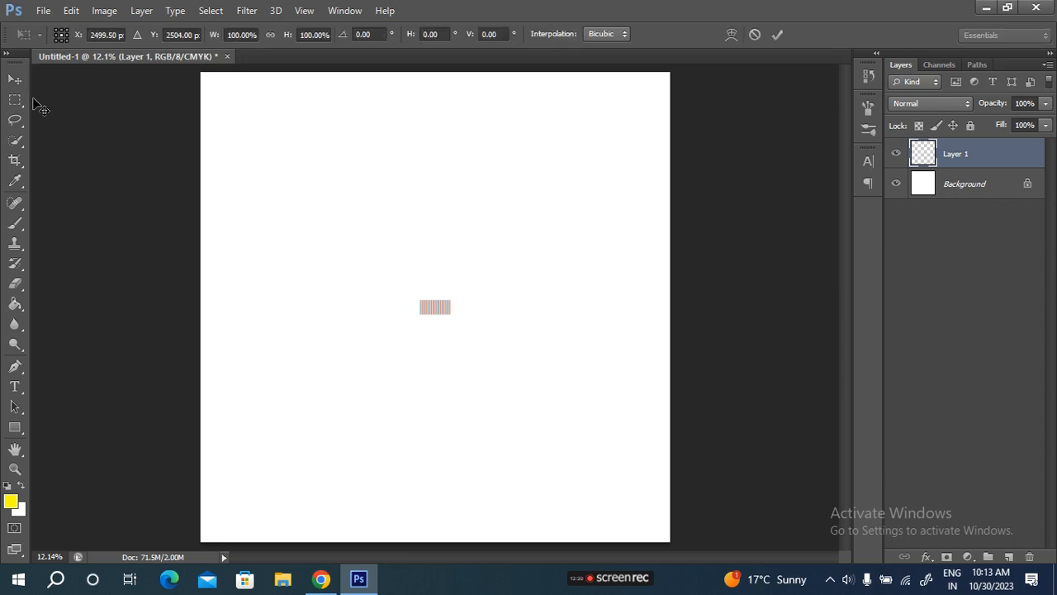
{"action": "left_click", "coordinate": [269, 33]}
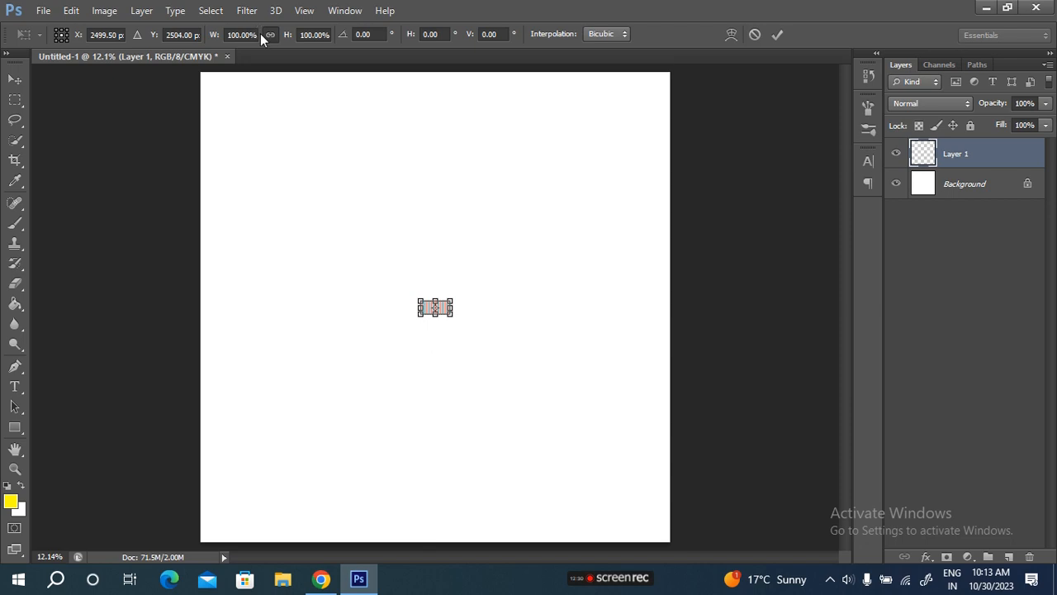
{"action": "left_click_drag", "start_coordinate": [215, 37], "coordinate": [614, 63]}
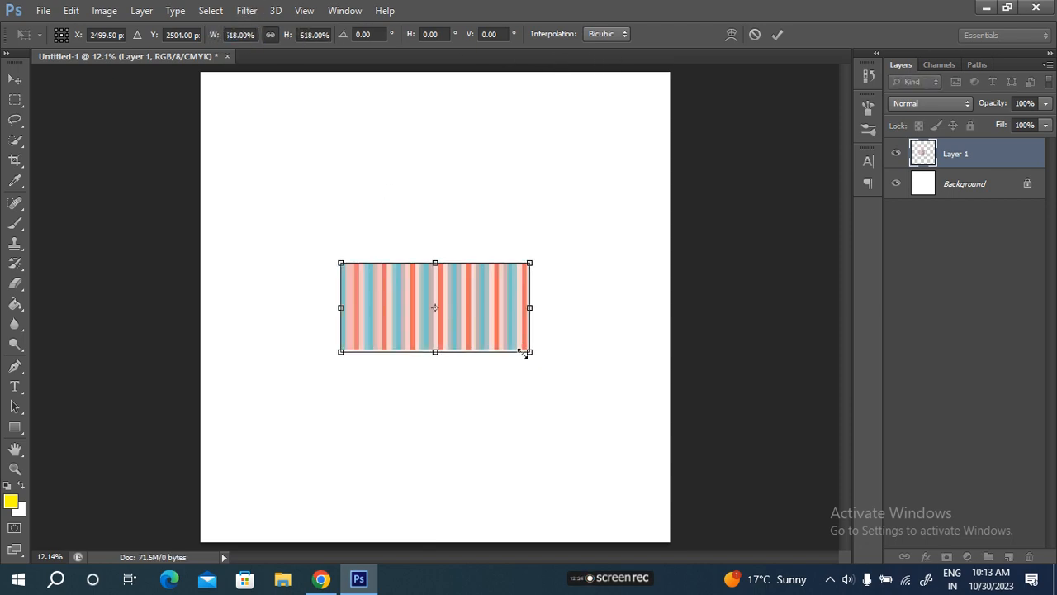
{"action": "left_click_drag", "start_coordinate": [528, 353], "coordinate": [950, 541]}
{"action": "left_click_drag", "start_coordinate": [522, 369], "coordinate": [401, 255]}
Check the coral-and-teal reference in Chrome, move the enlarged stripes over the canvas's upper part in Photoshop, and apply the transform.
{"action": "left_click", "coordinate": [321, 578]}
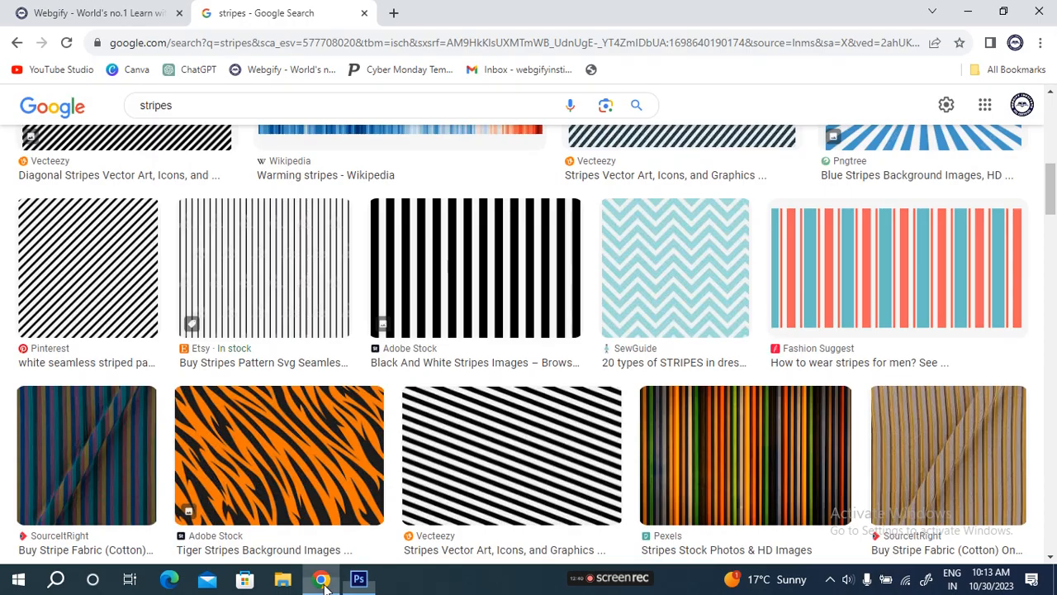
{"action": "scroll", "coordinate": [774, 441], "scroll_direction": "up", "scroll_amount": 1}
{"action": "scroll", "coordinate": [776, 442], "scroll_direction": "down", "scroll_amount": 1}
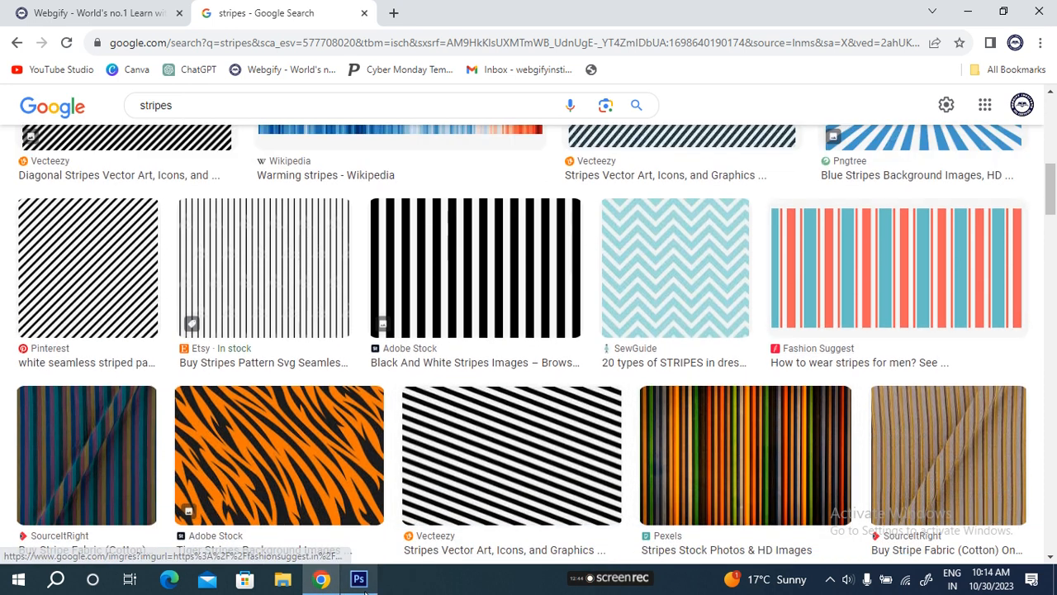
{"action": "left_click", "coordinate": [359, 578]}
{"action": "mouse_move", "coordinate": [424, 309]}
{"action": "left_mouse_down"}
{"action": "mouse_move", "coordinate": [424, 288]}
{"action": "mouse_move", "coordinate": [414, 294]}
{"action": "left_mouse_up"}
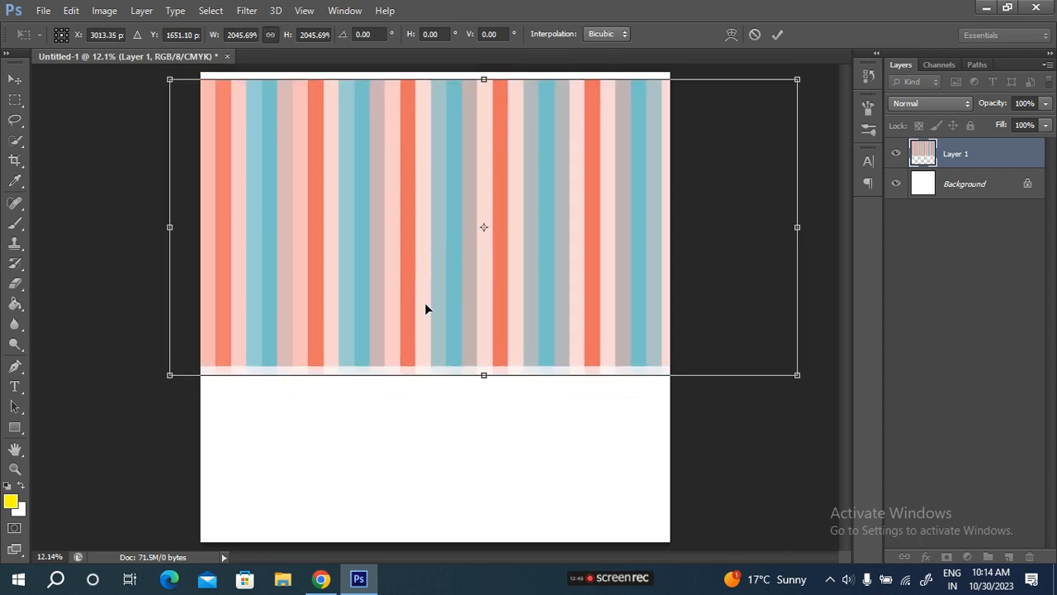
{"action": "left_click_drag", "start_coordinate": [576, 263], "coordinate": [570, 199]}
{"action": "left_click", "coordinate": [776, 38]}
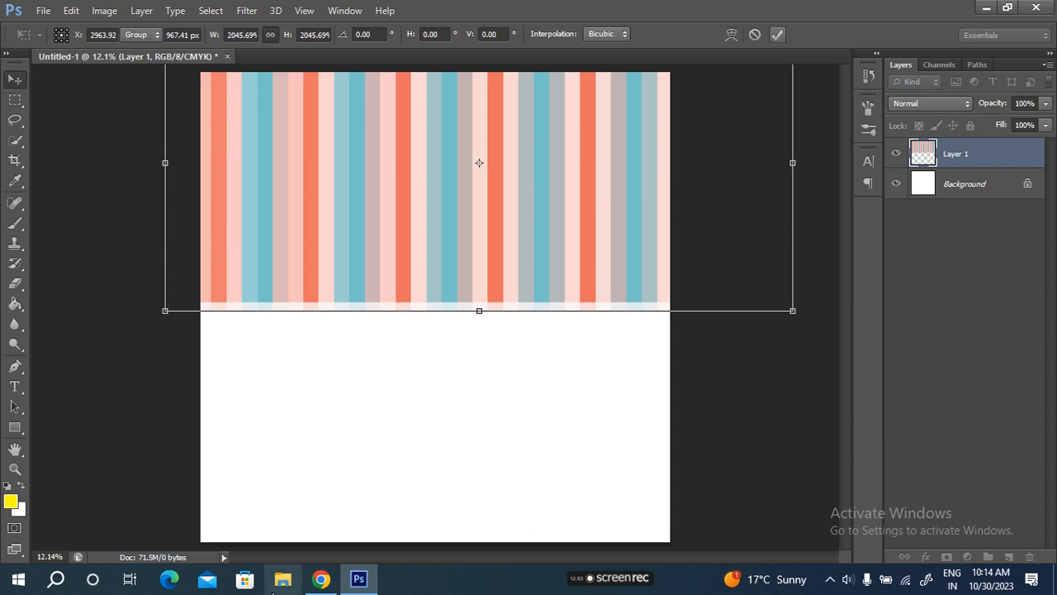
Examine the repeating stripe order in the coral-and-teal reference in Chrome against the enlarged copy in Photoshop.
{"action": "left_click", "coordinate": [321, 578]}
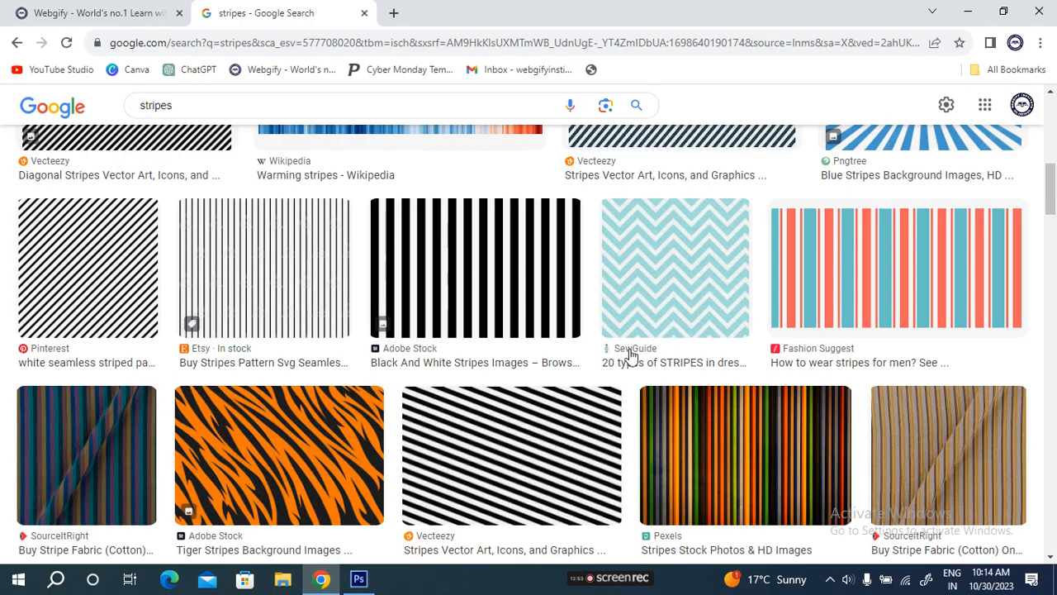
{"action": "left_click", "coordinate": [359, 578]}
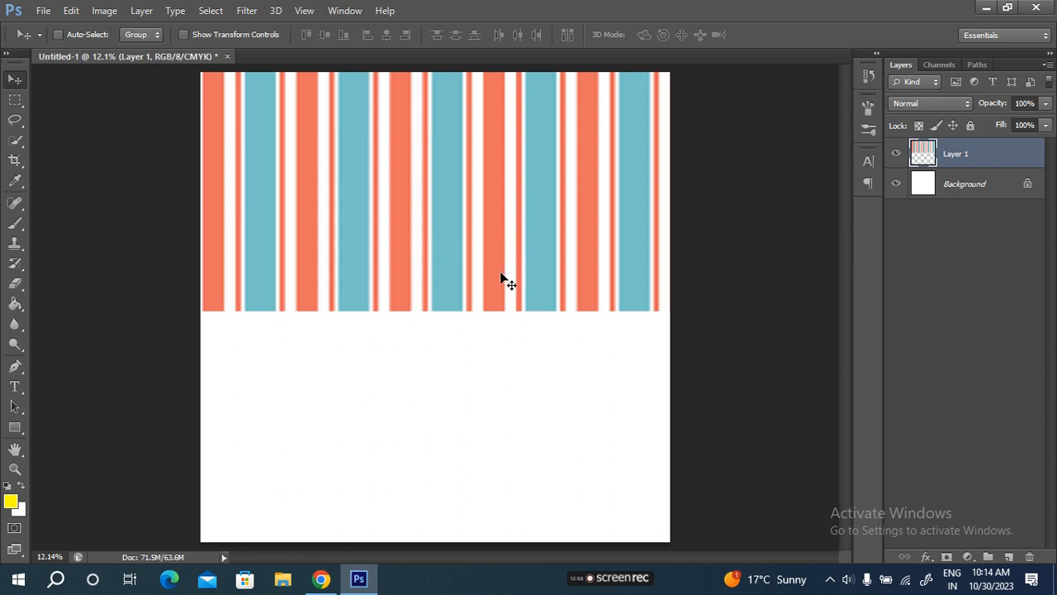
{"action": "key", "text": "alt+Tab"}
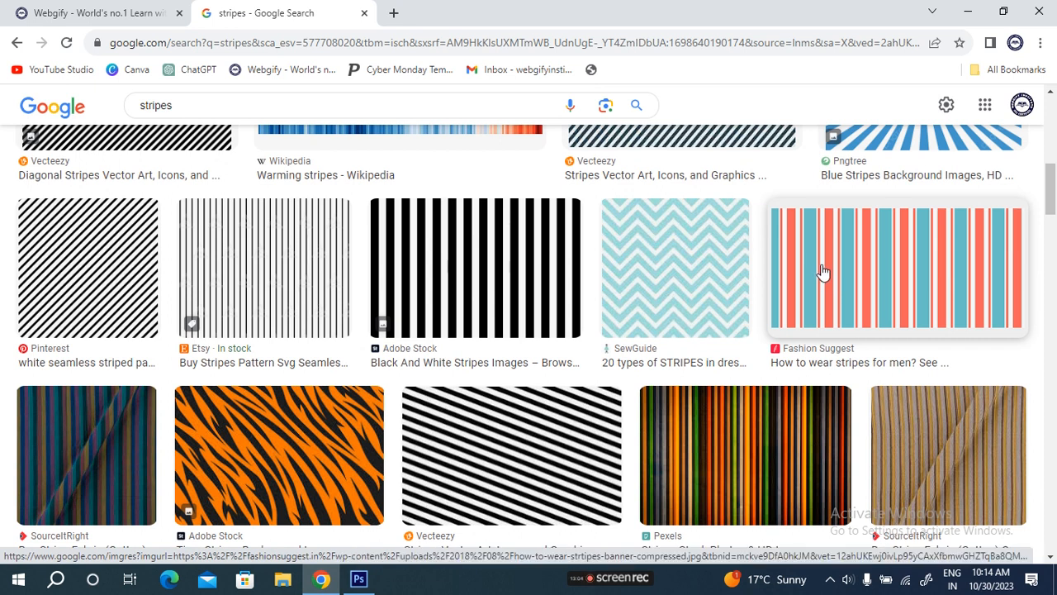
{"action": "key", "text": "alt+Tab"}
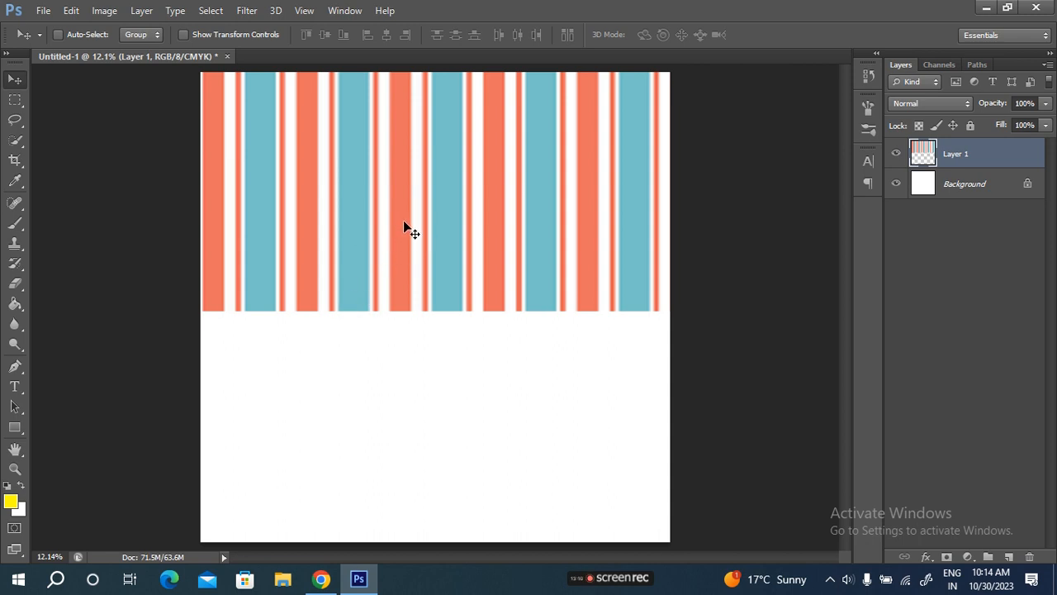
Add an empty layer directly above the Background, beneath the pasted reference stripes.
{"action": "left_click", "coordinate": [995, 190]}
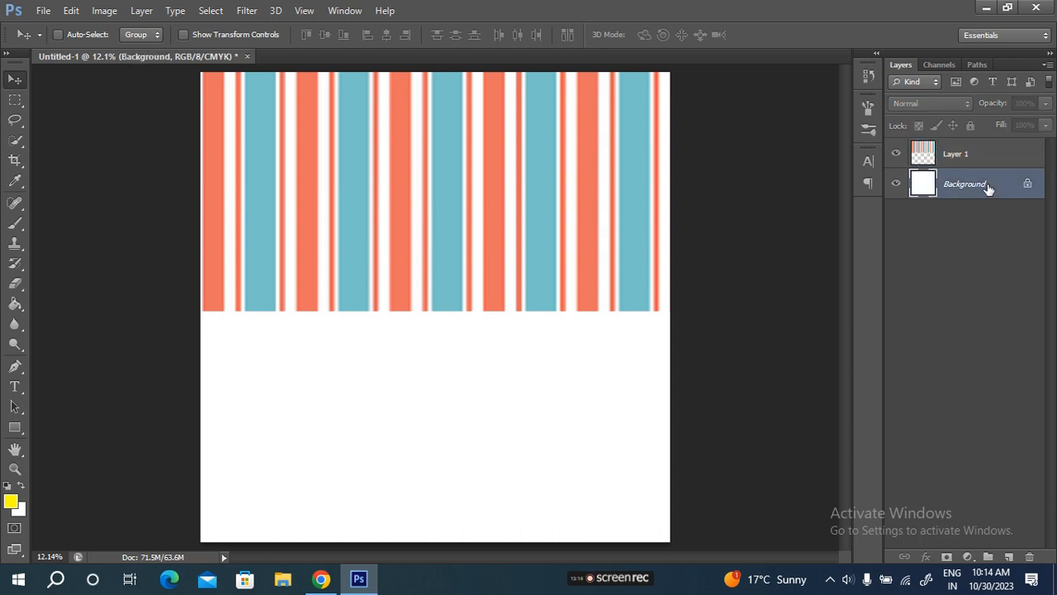
{"action": "left_click", "coordinate": [958, 154]}
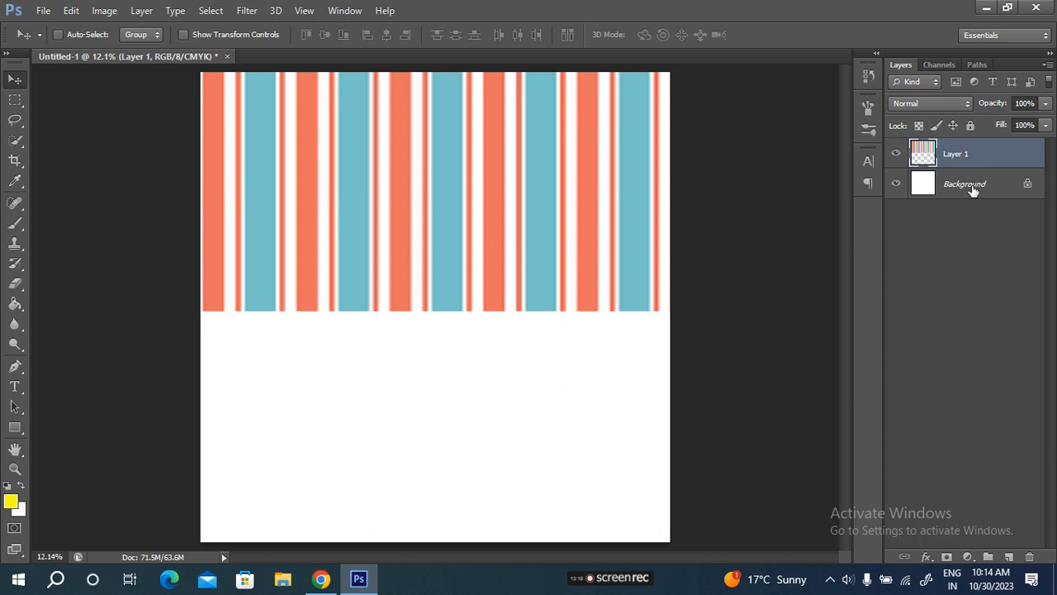
{"action": "left_click", "coordinate": [972, 189]}
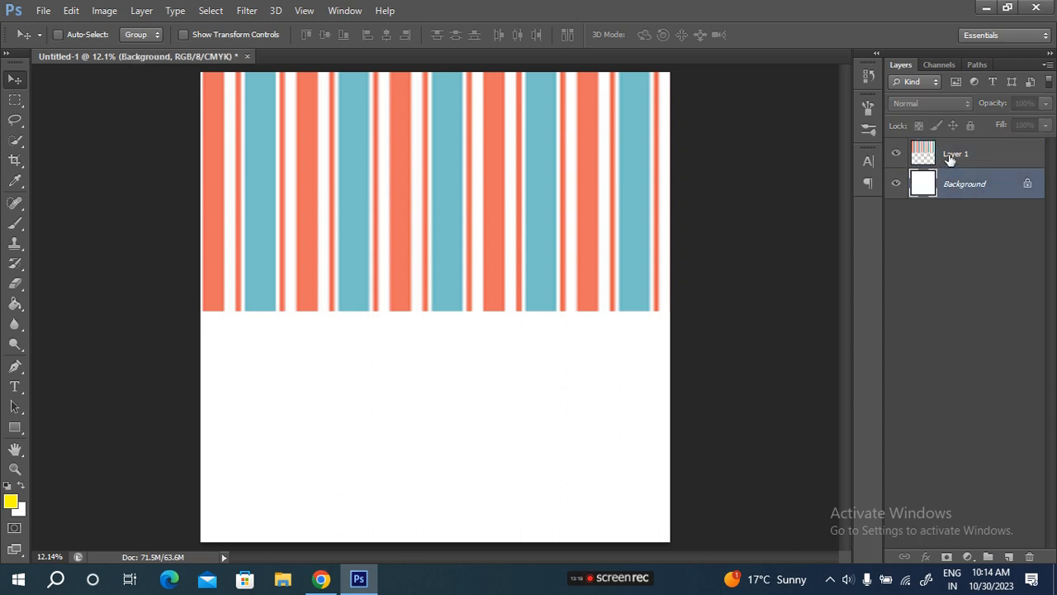
{"action": "left_click", "coordinate": [1009, 558]}
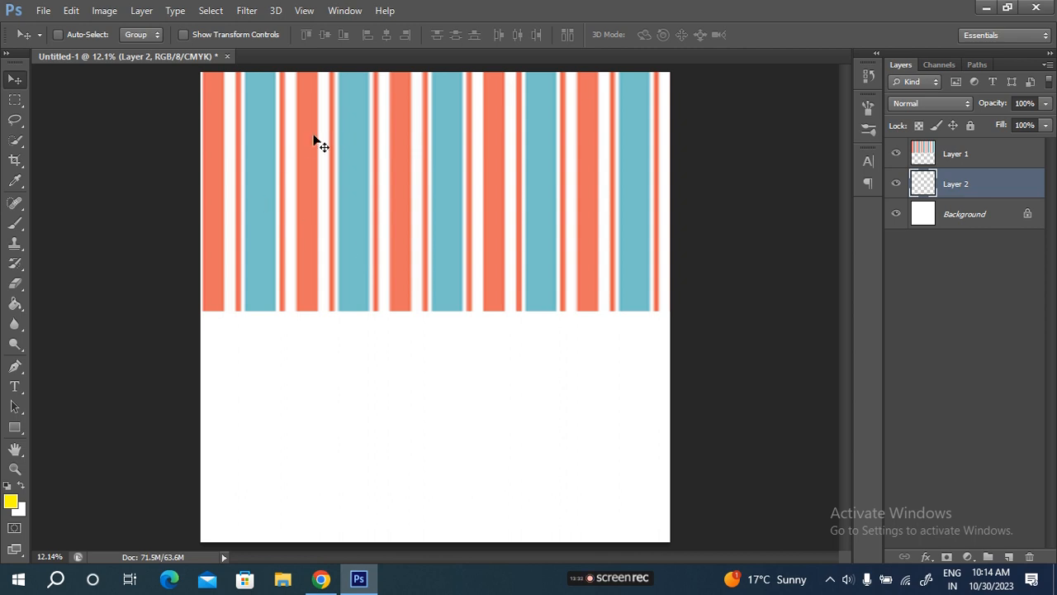
Draw a vertical rectangle shape about 865 px wide and 6212 px high near the canvas's left edge, extending past its upper and lower edges.
{"action": "key", "text": "ctrl+minus"}
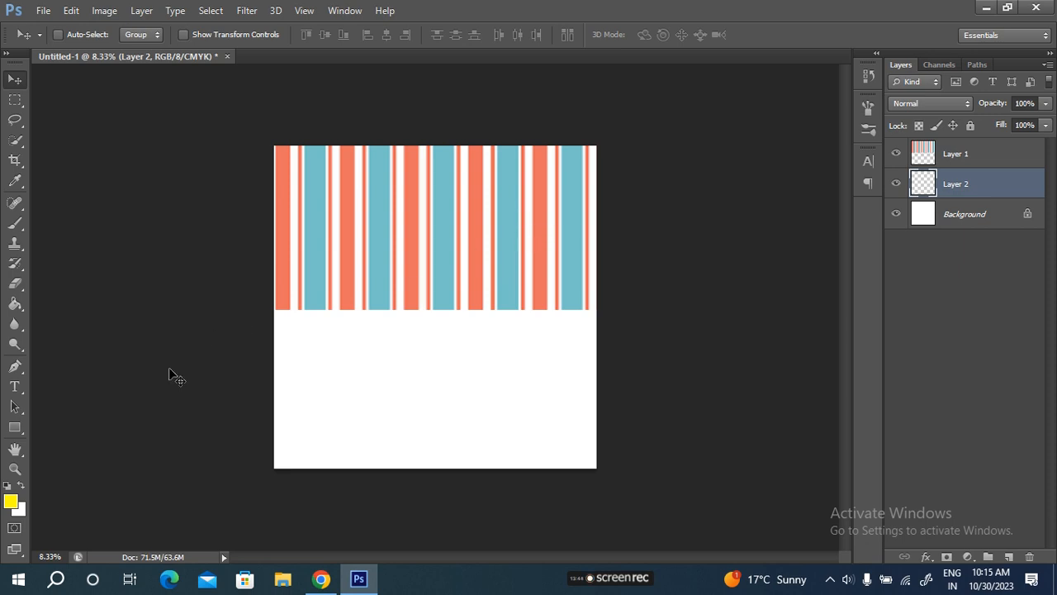
{"action": "left_click", "coordinate": [15, 427]}
{"action": "right_click", "coordinate": [15, 427]}
{"action": "left_click", "coordinate": [75, 423]}
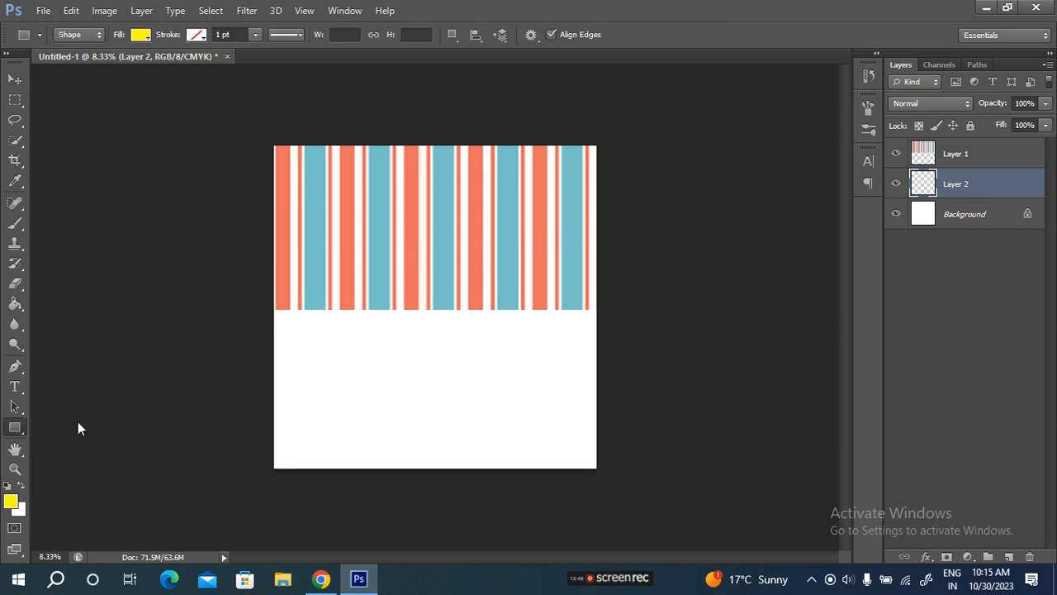
{"action": "left_click_drag", "start_coordinate": [292, 129], "coordinate": [348, 530]}
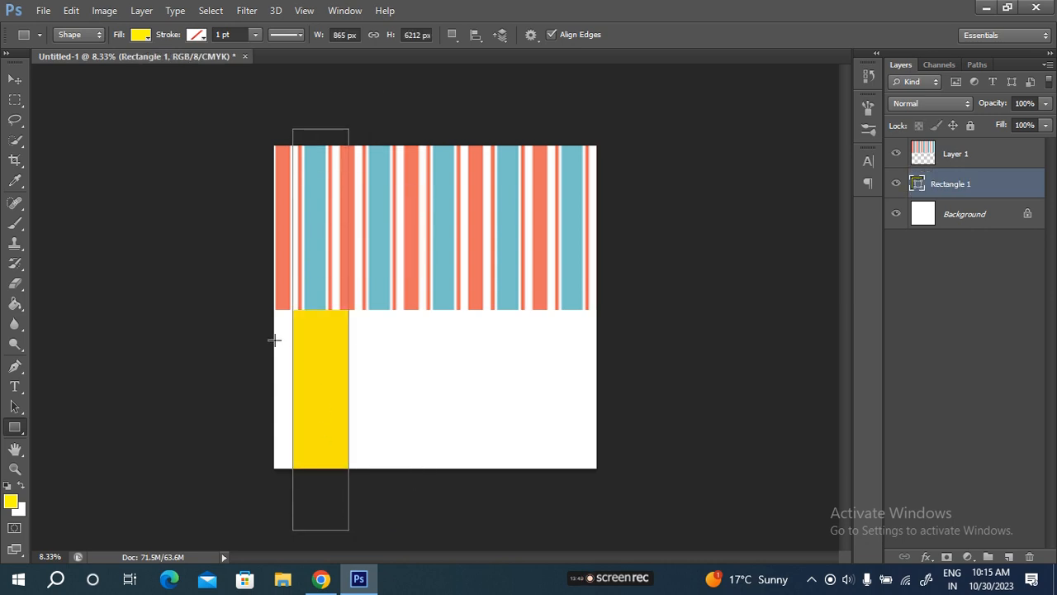
Recolour the rectangle's fill with the teal (#6cc7cc) sampled from the reference stripes.
{"action": "left_click", "coordinate": [139, 36]}
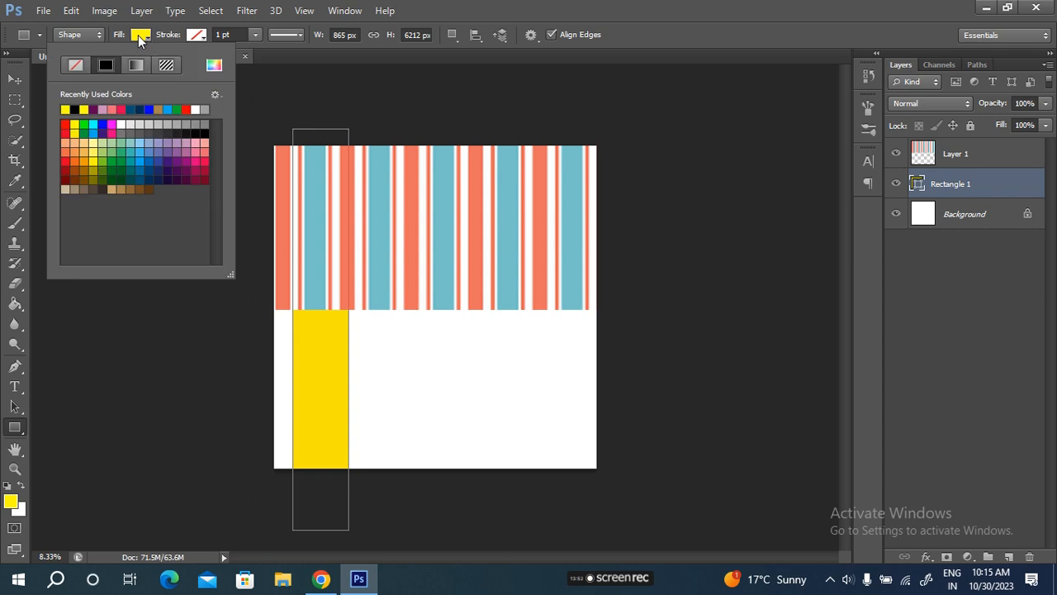
{"action": "left_click", "coordinate": [213, 66]}
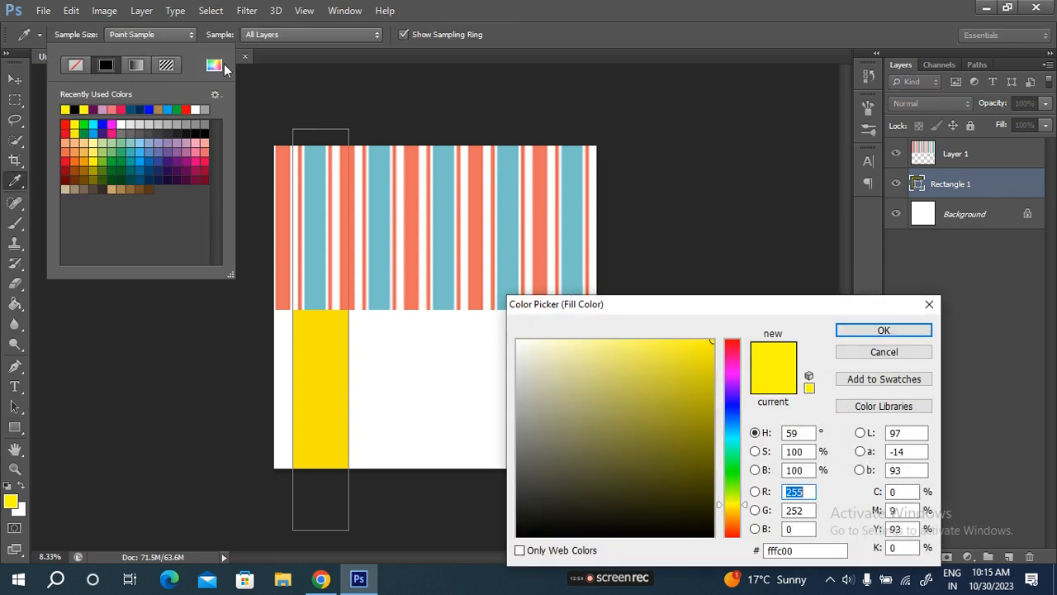
{"action": "left_click", "coordinate": [444, 257]}
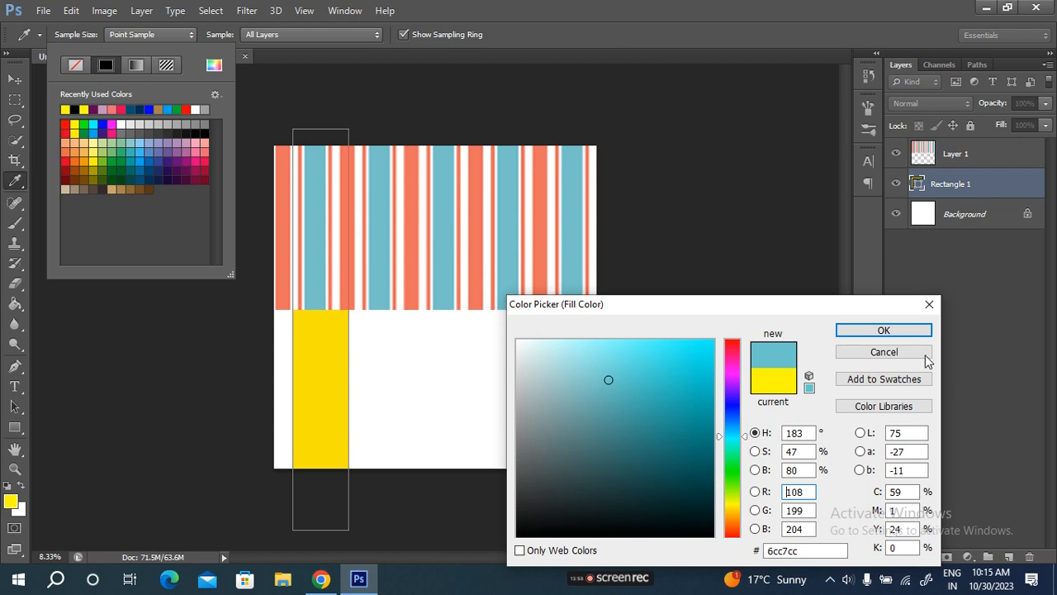
{"action": "left_click", "coordinate": [903, 332]}
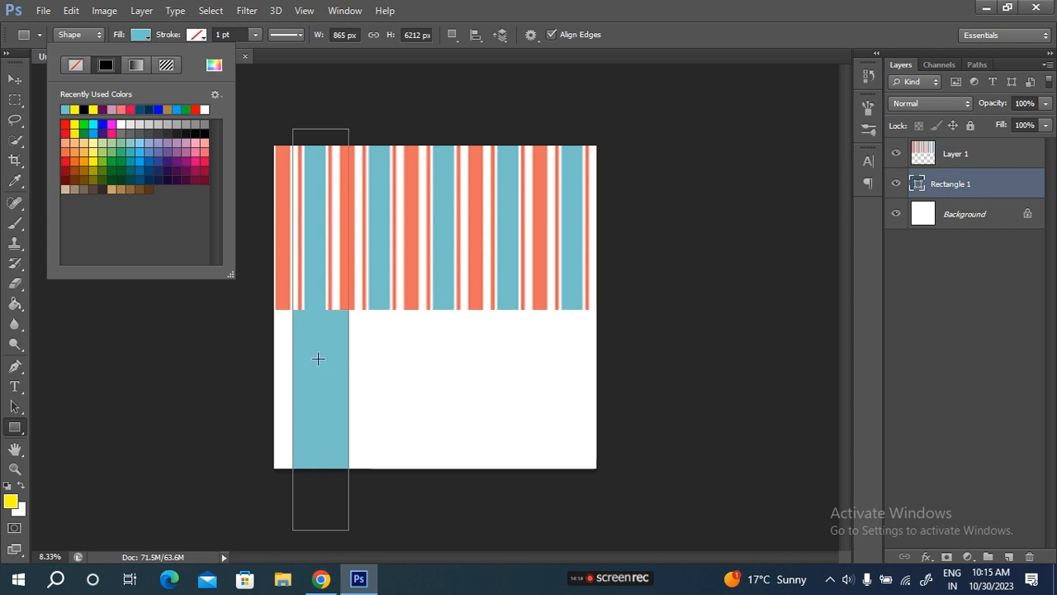
Draw a narrow full-height rectangle about 337 px wide beside the teal stripe and fill it with coral (#fe635f) sampled from the reference.
{"action": "left_click", "coordinate": [377, 135]}
{"action": "left_click_drag", "start_coordinate": [377, 135], "coordinate": [400, 546]}
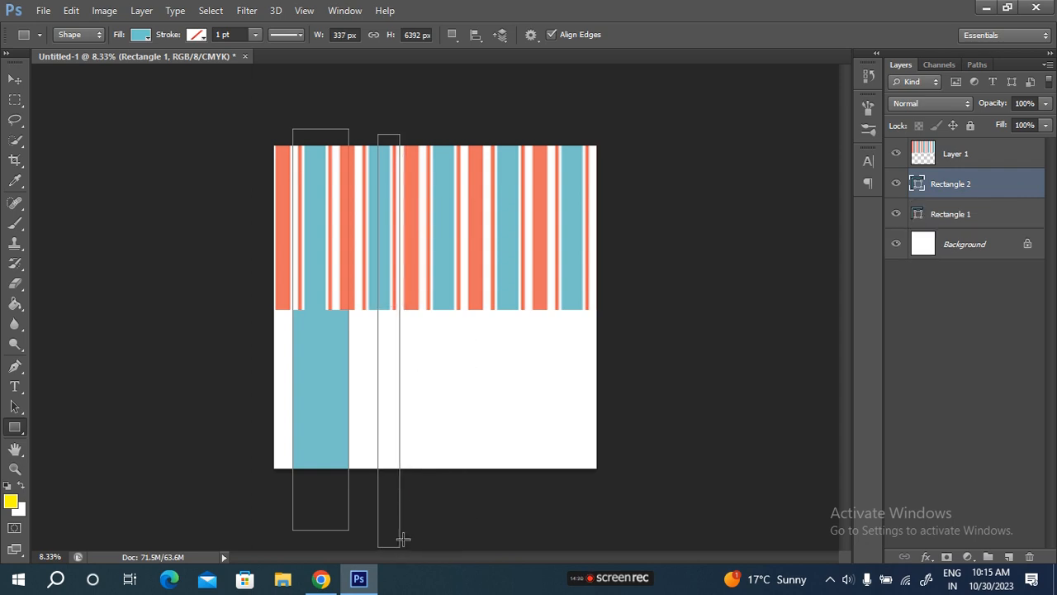
{"action": "left_click", "coordinate": [142, 35]}
{"action": "left_click", "coordinate": [213, 66]}
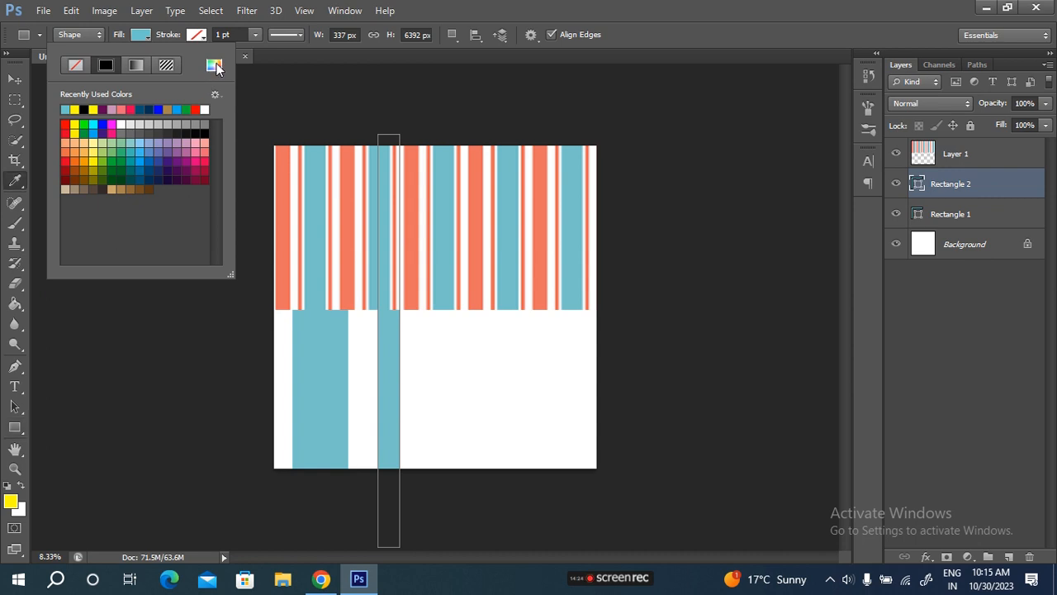
{"action": "left_click", "coordinate": [486, 278]}
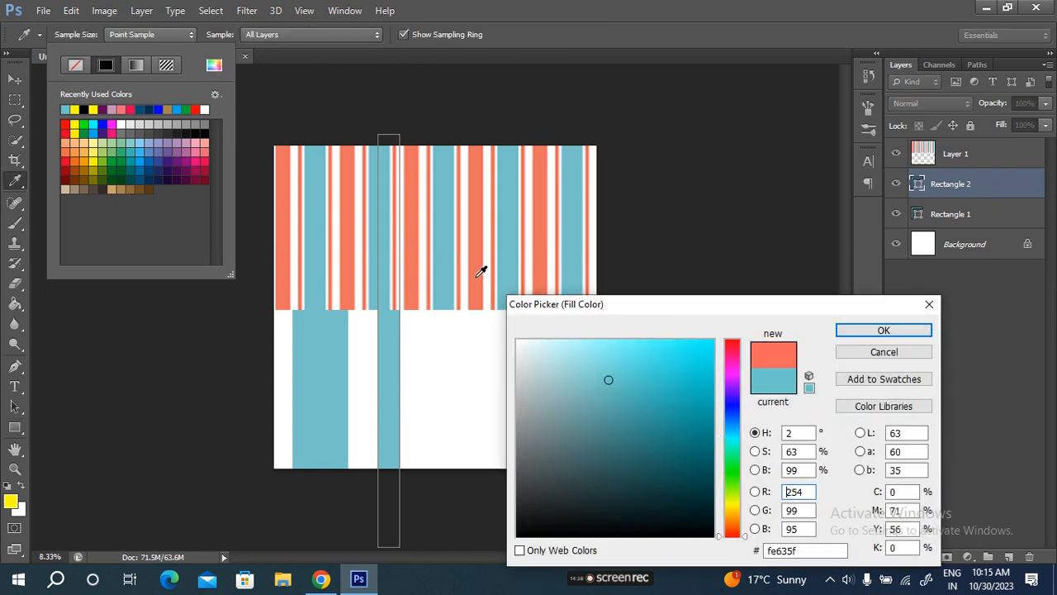
{"action": "left_click", "coordinate": [884, 330]}
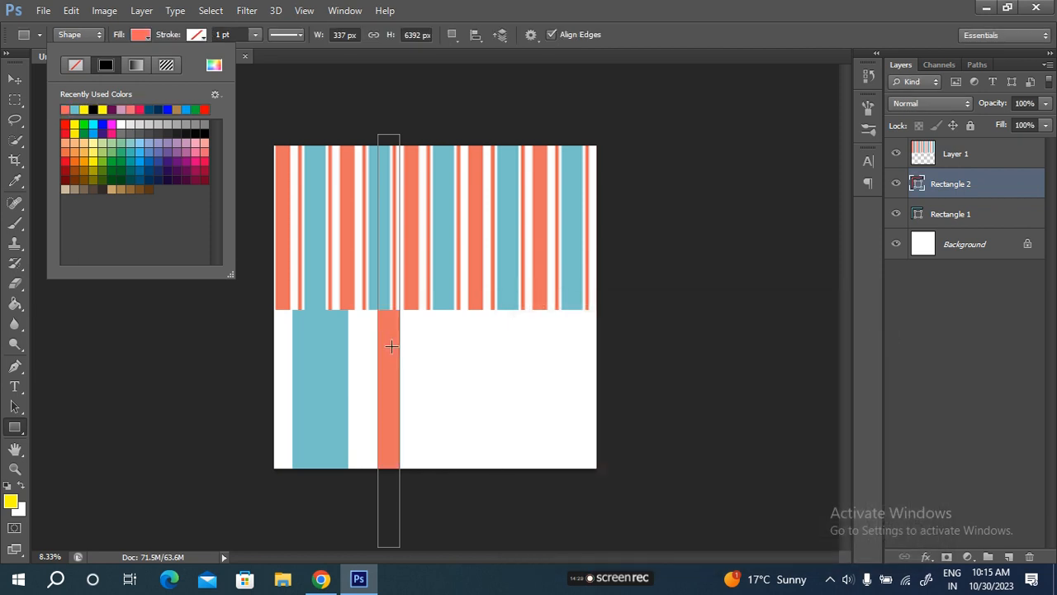
{"action": "left_click", "coordinate": [173, 39]}
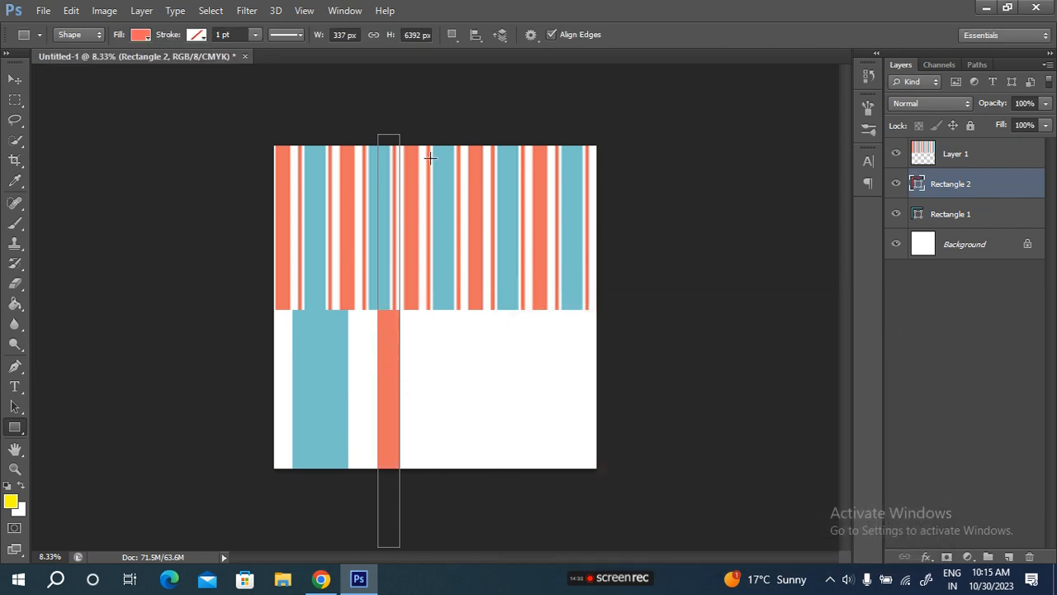
Draw a coral stripe about 960 px wide beside the narrow one, then place a duplicate of the narrow stripe near the canvas's right edge.
{"action": "left_click_drag", "start_coordinate": [418, 134], "coordinate": [480, 542]}
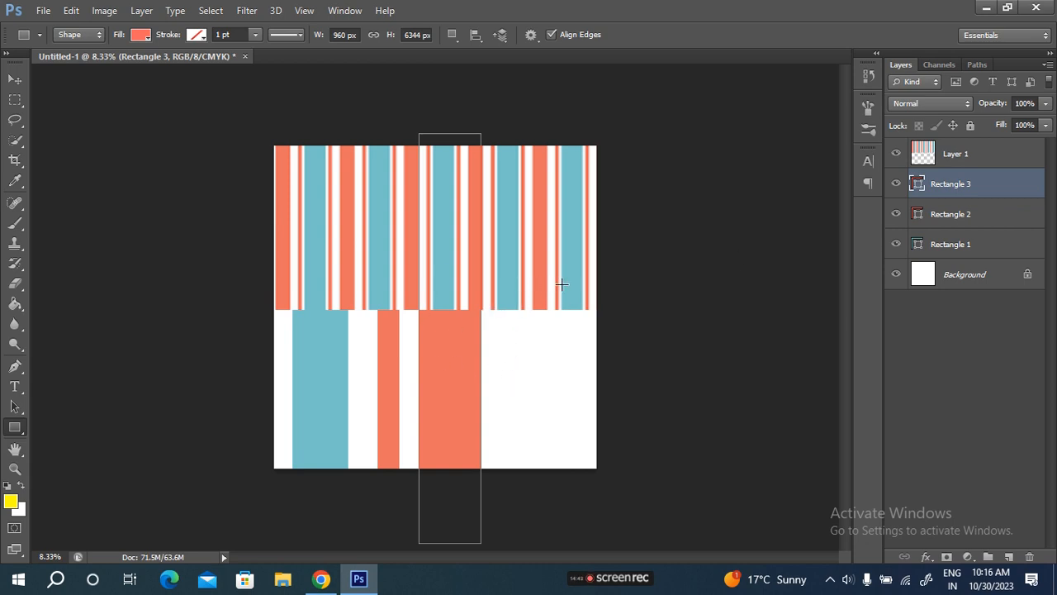
{"action": "left_click", "coordinate": [1000, 216]}
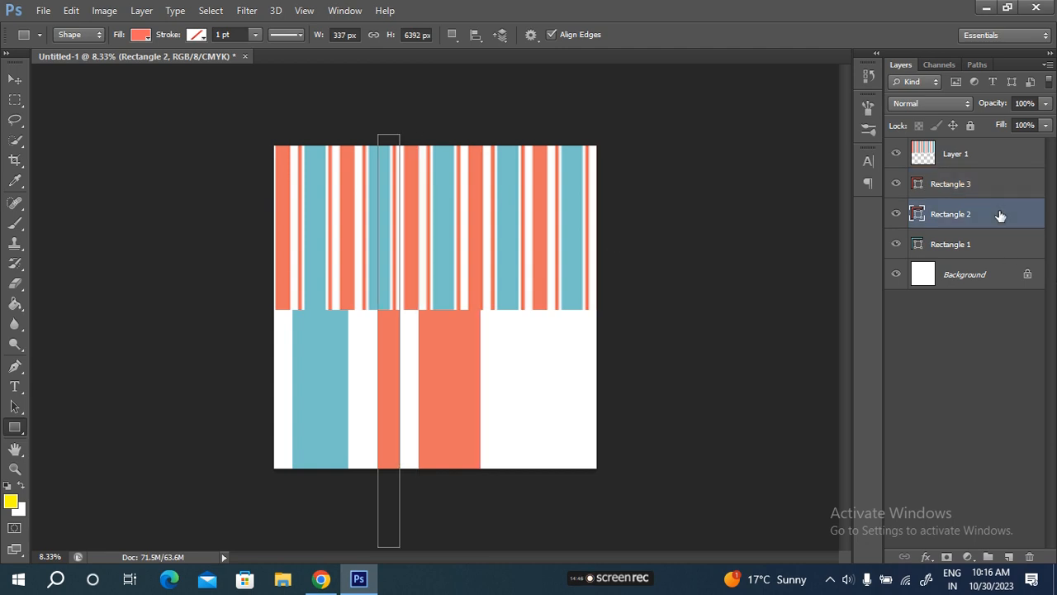
{"action": "key", "text": "ctrl+j"}
{"action": "key", "text": "ctrl+t"}
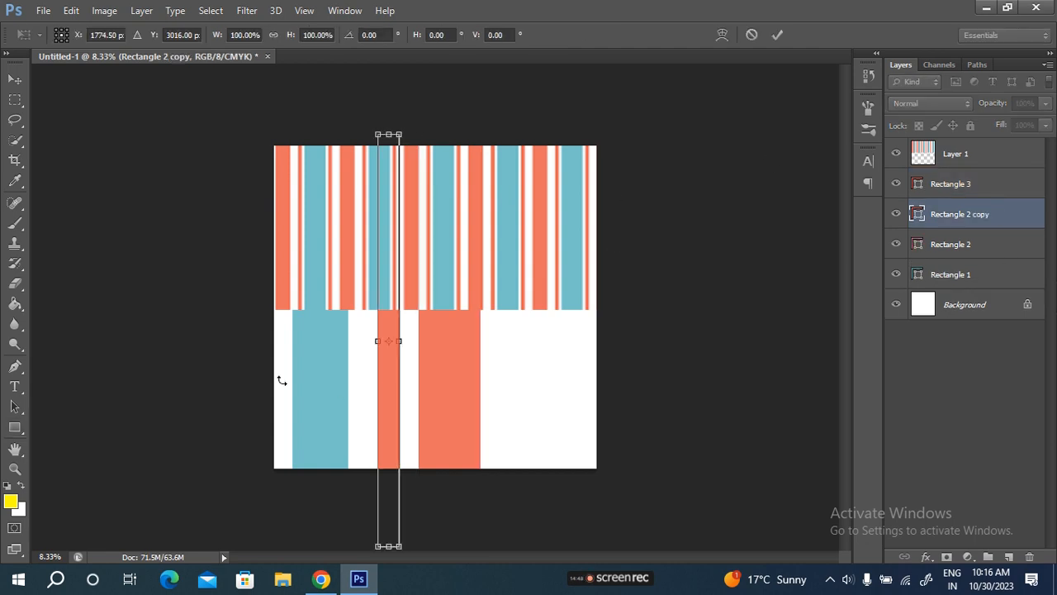
{"action": "left_click_drag", "start_coordinate": [388, 302], "coordinate": [566, 289]}
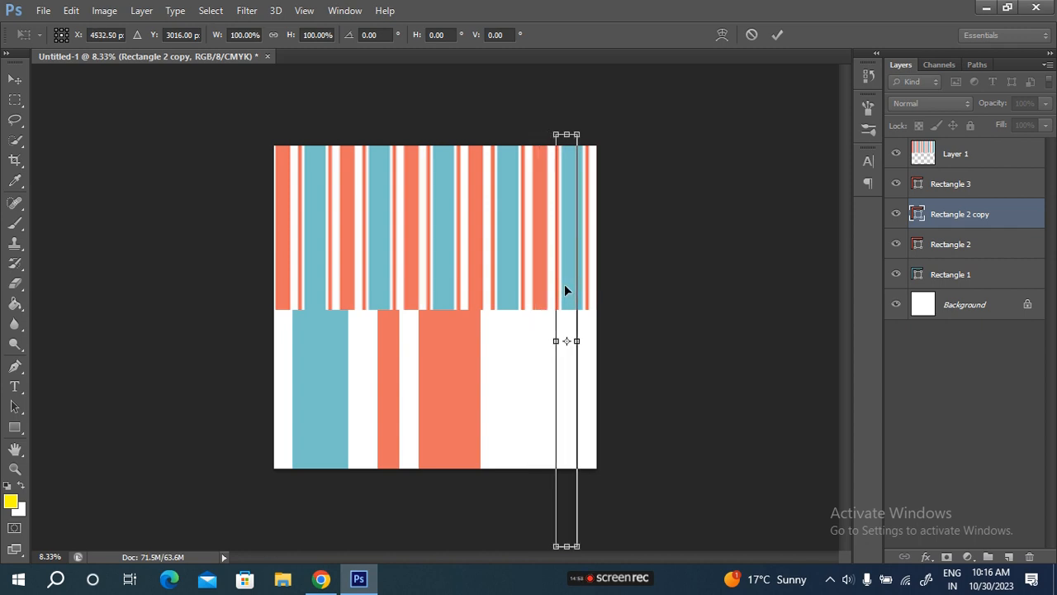
{"action": "left_click", "coordinate": [779, 34]}
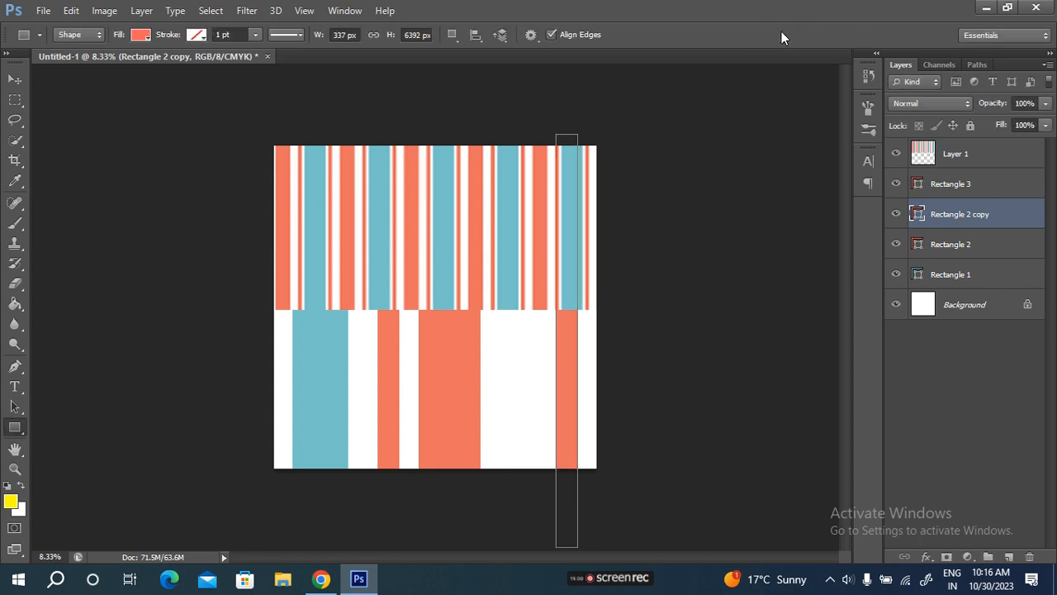
Hide the pasted reference and space out the three coral stripes, moving the wide one and the duplicate rightward and the first narrow one toward the teal.
{"action": "left_click", "coordinate": [941, 157]}
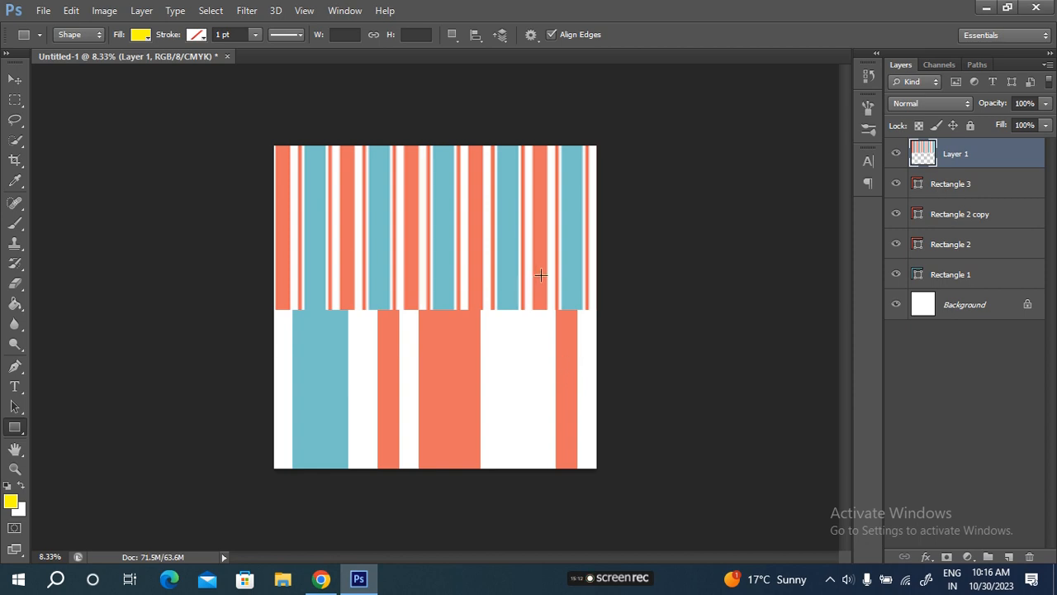
{"action": "left_click", "coordinate": [896, 153]}
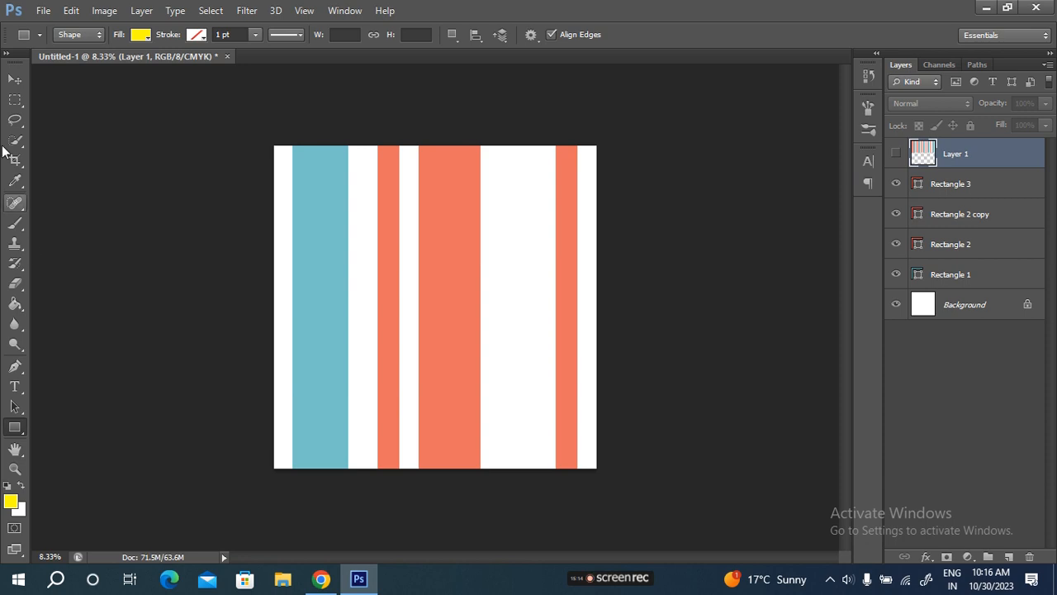
{"action": "left_click", "coordinate": [16, 81]}
{"action": "left_click", "coordinate": [951, 183]}
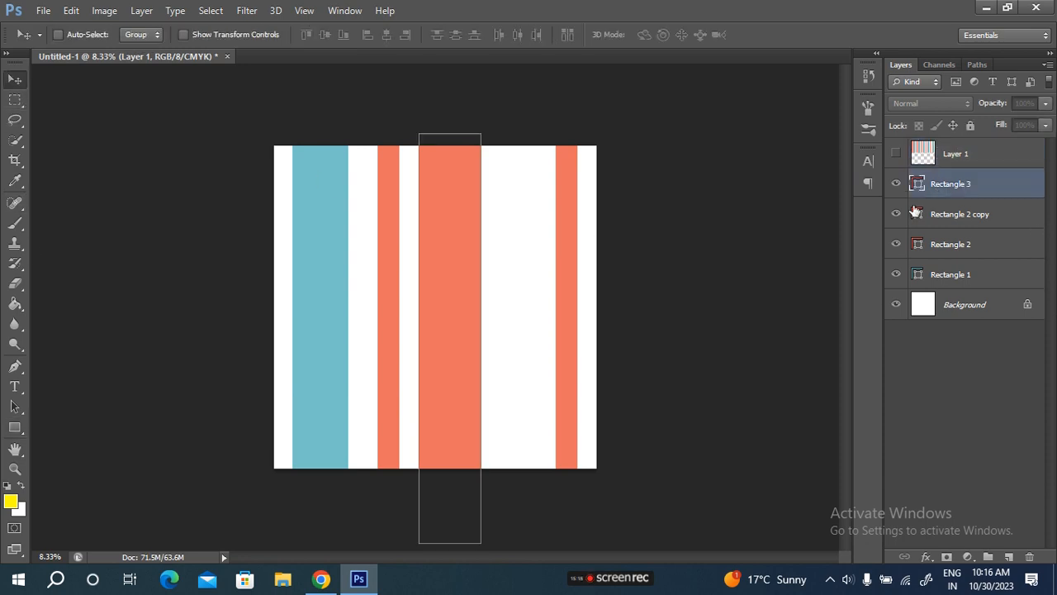
{"action": "left_click_drag", "start_coordinate": [451, 251], "coordinate": [477, 250]}
{"action": "left_click", "coordinate": [983, 215]}
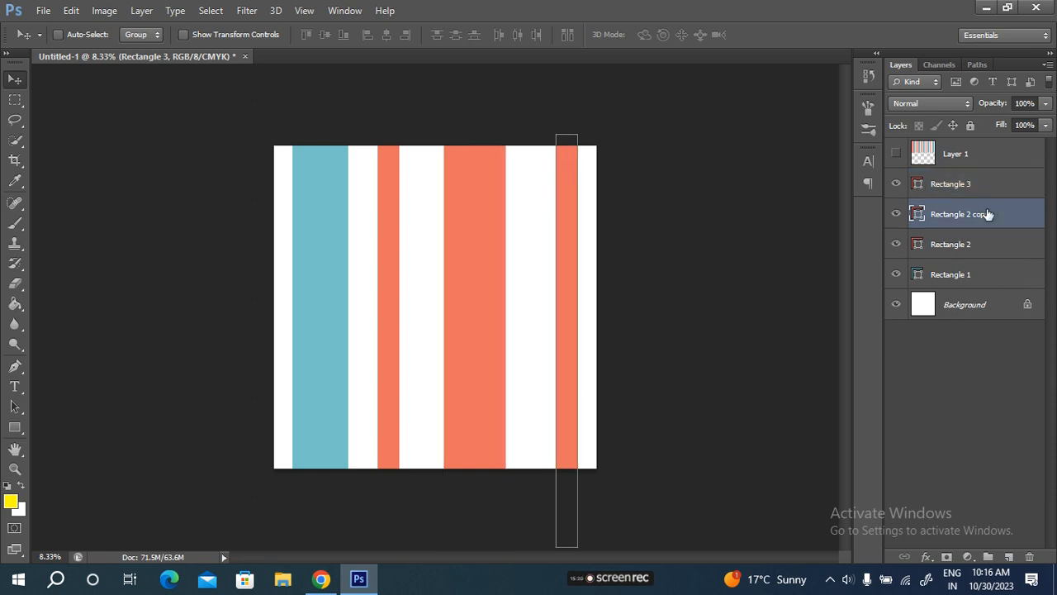
{"action": "left_click_drag", "start_coordinate": [568, 250], "coordinate": [571, 248]}
{"action": "left_click", "coordinate": [973, 246]}
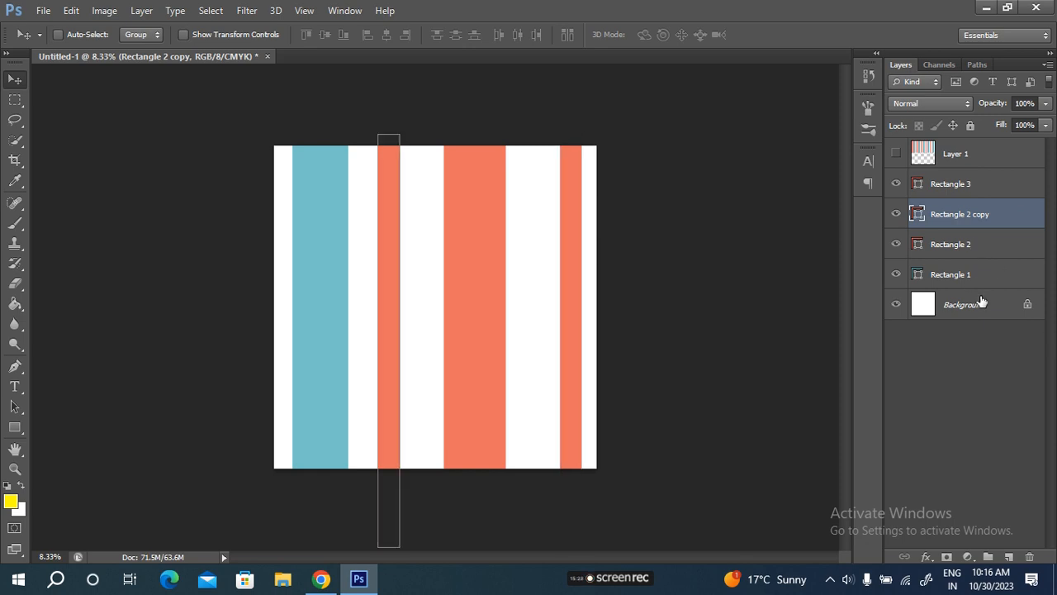
{"action": "left_click_drag", "start_coordinate": [389, 311], "coordinate": [377, 304]}
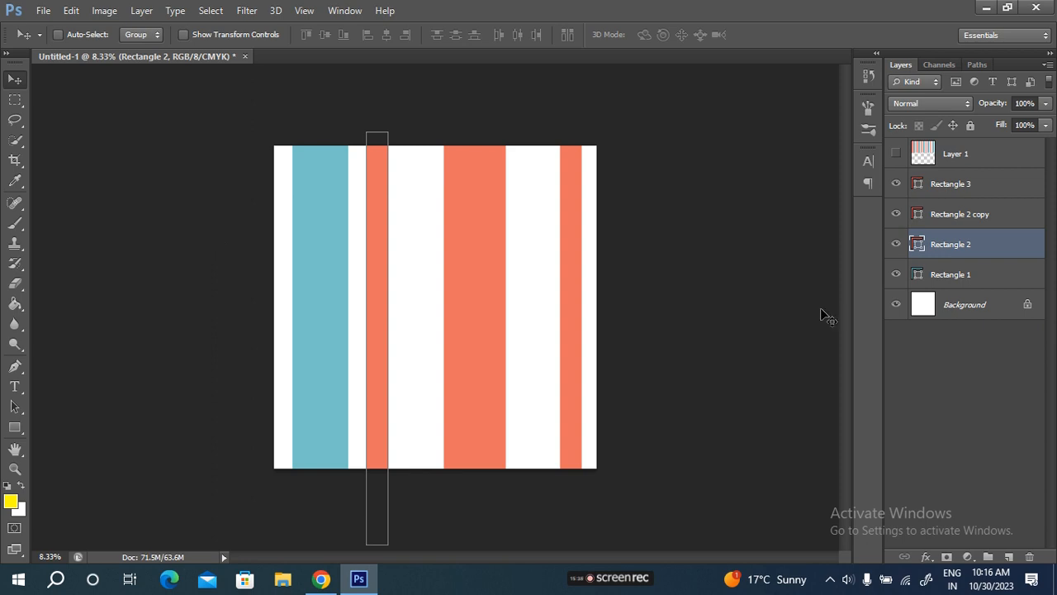
Define the teal-and-coral stripe artwork as a pattern, keeping the name Pattern 421.
{"action": "left_click", "coordinate": [925, 186]}
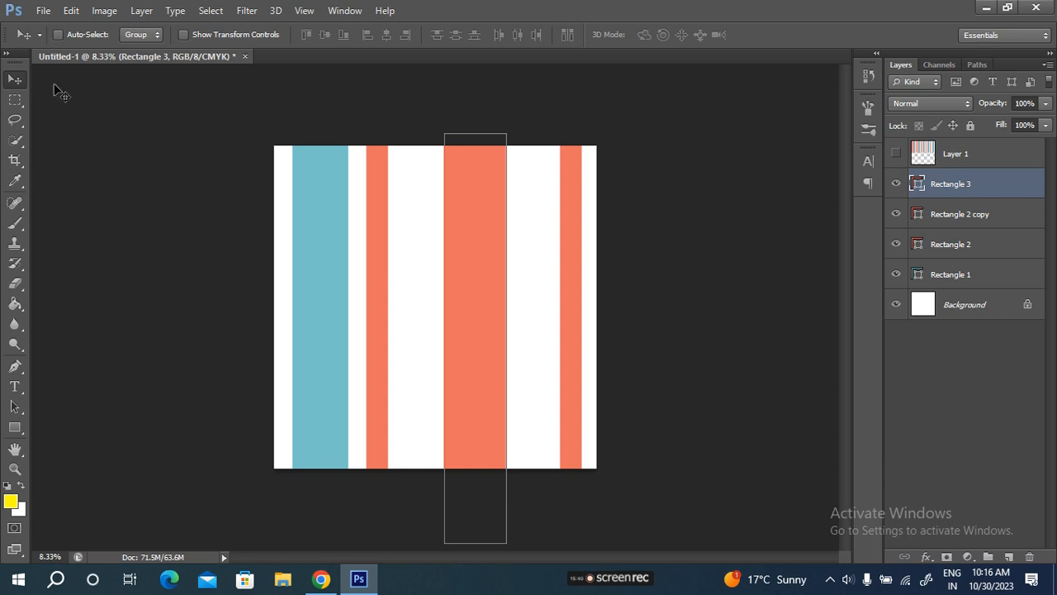
{"action": "left_click", "coordinate": [72, 11]}
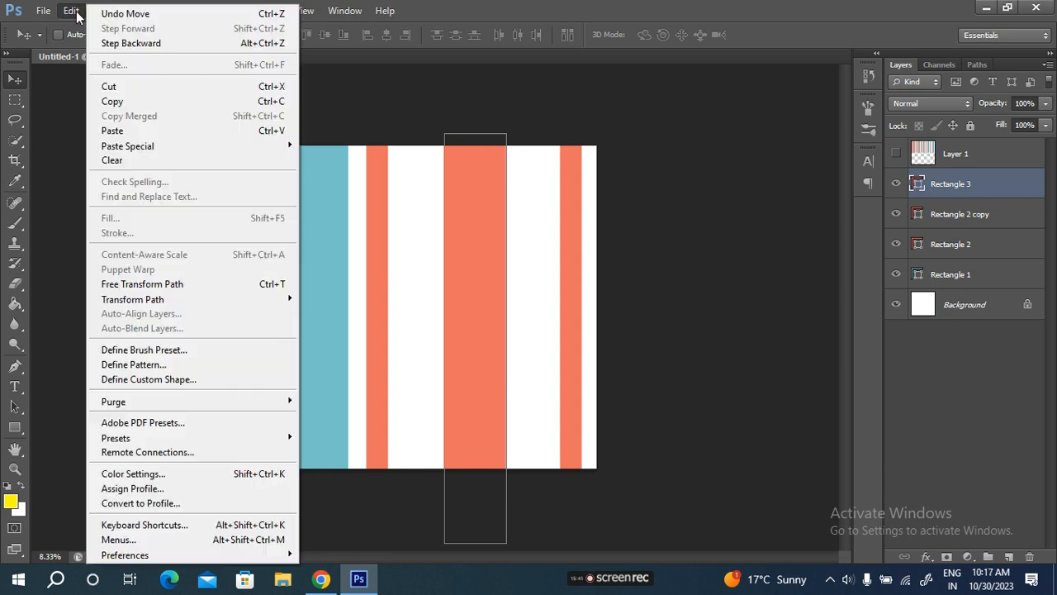
{"action": "left_click", "coordinate": [130, 364]}
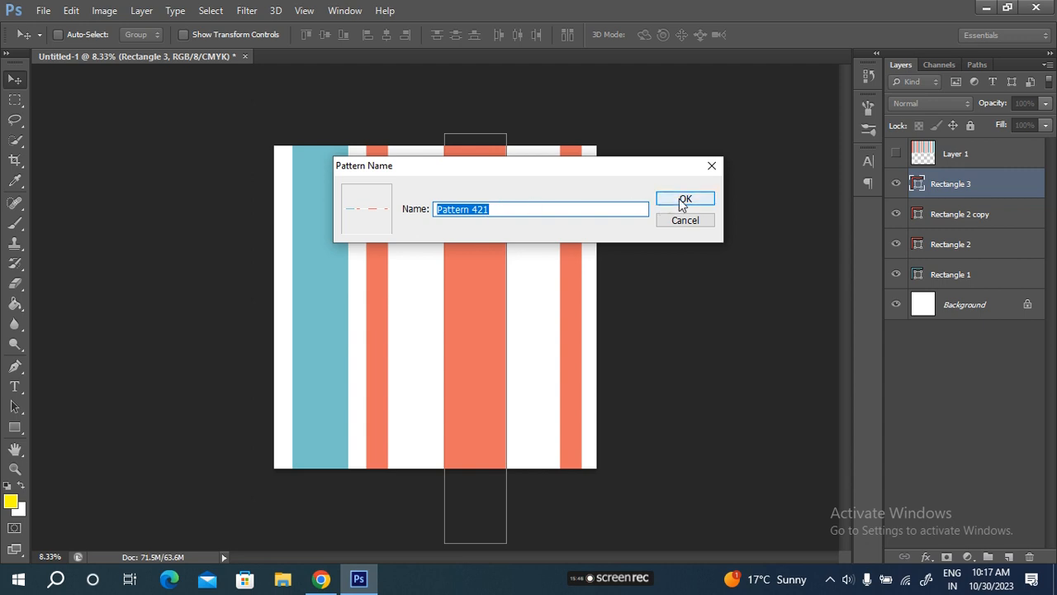
{"action": "left_click", "coordinate": [684, 199]}
Add a pattern fill layer above the stripe rectangles using the new teal-and-coral pattern, scaled to 29%.
{"action": "left_click", "coordinate": [968, 556]}
{"action": "left_click", "coordinate": [961, 257]}
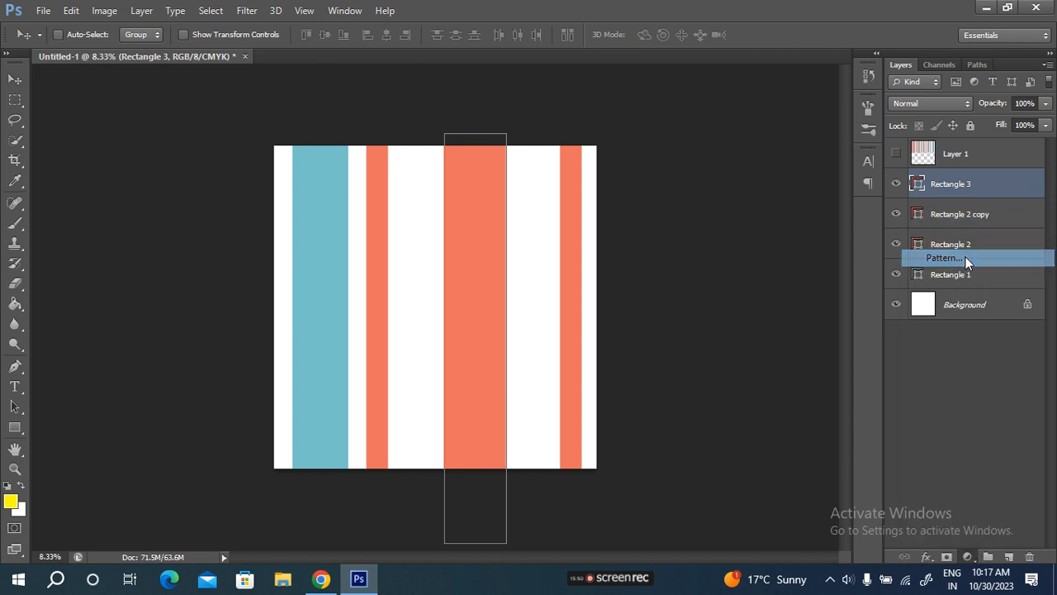
{"action": "left_click_drag", "start_coordinate": [892, 320], "coordinate": [848, 324]}
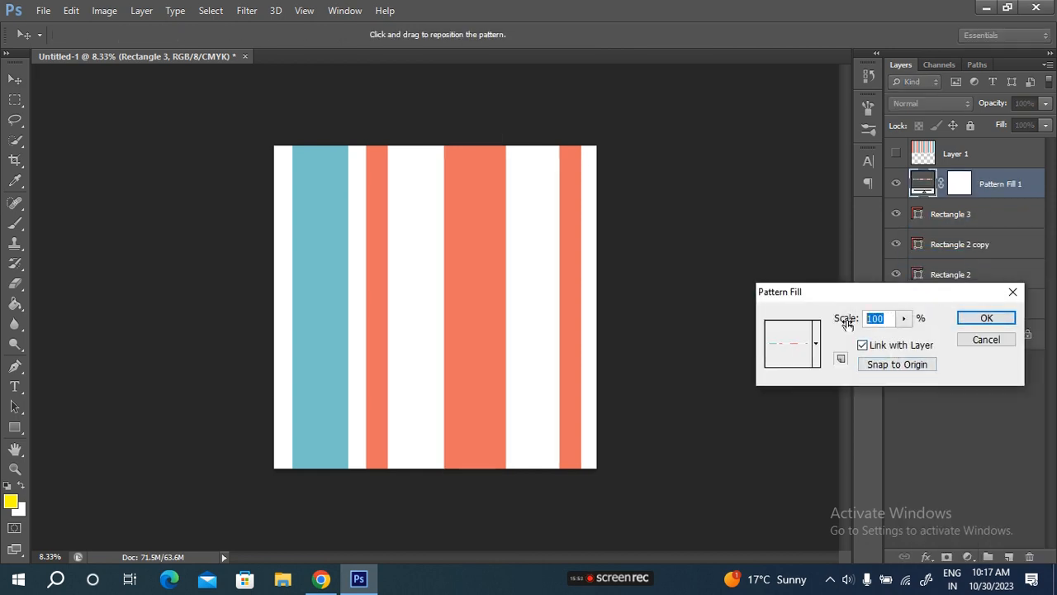
{"action": "key", "text": "Down"}
{"action": "key", "text": "Down"}
{"action": "key", "text": "Down"}
{"action": "key", "text": "Down"}
{"action": "key", "text": "Down"}
{"action": "key", "text": "Down"}
{"action": "key", "text": "Down"}
{"action": "key", "text": "Down"}
{"action": "key", "text": "Down"}
{"action": "key", "text": "Down"}
{"action": "key", "text": "Down"}
{"action": "key", "text": "Down"}
{"action": "key", "text": "Down"}
{"action": "key", "text": "Down"}
{"action": "key", "text": "Down"}
{"action": "key", "text": "Down"}
{"action": "key", "text": "Down"}
{"action": "key", "text": "Down"}
{"action": "key", "text": "Down"}
{"action": "key", "text": "Down"}
{"action": "key", "text": "Down"}
{"action": "key", "text": "Down"}
{"action": "key", "text": "Down"}
{"action": "key", "text": "Down"}
{"action": "key", "text": "Down"}
{"action": "key", "text": "Down"}
{"action": "key", "text": "Down"}
{"action": "key", "text": "Down"}
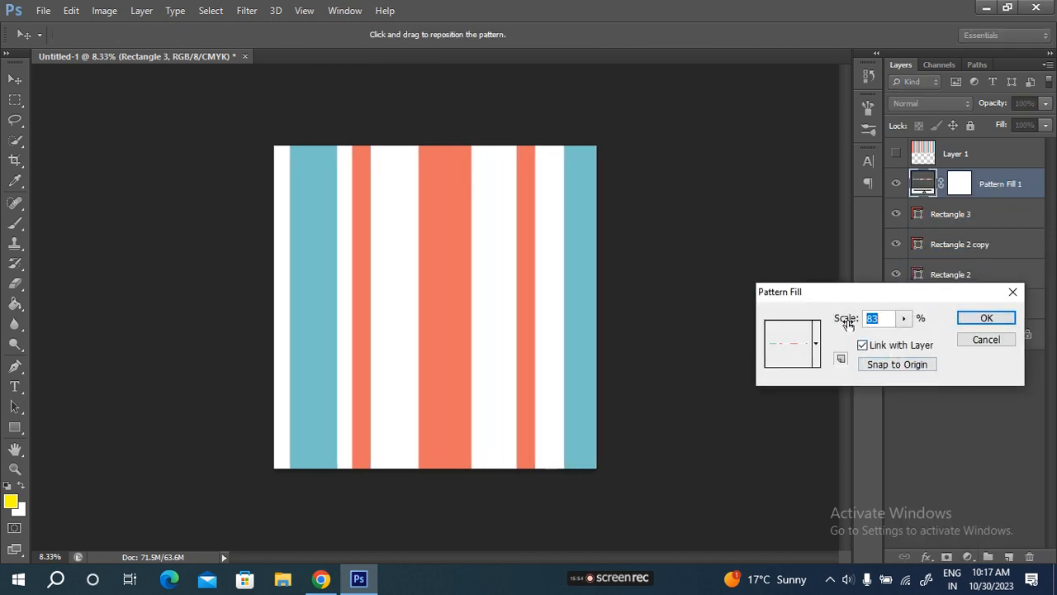
{"action": "key", "text": "Down"}
{"action": "key", "text": "Down"}
{"action": "key", "text": "Down"}
{"action": "key", "text": "Down"}
{"action": "key", "text": "Down"}
{"action": "key", "text": "Down"}
{"action": "key", "text": "Down"}
{"action": "key", "text": "Down"}
{"action": "key", "text": "Down"}
{"action": "key", "text": "Down"}
{"action": "key", "text": "Down"}
{"action": "key", "text": "Down"}
{"action": "key", "text": "Down"}
{"action": "key", "text": "Down"}
{"action": "key", "text": "Down"}
{"action": "key", "text": "Down"}
{"action": "key", "text": "Down"}
{"action": "key", "text": "Down"}
{"action": "key", "text": "Down"}
{"action": "key", "text": "Down"}
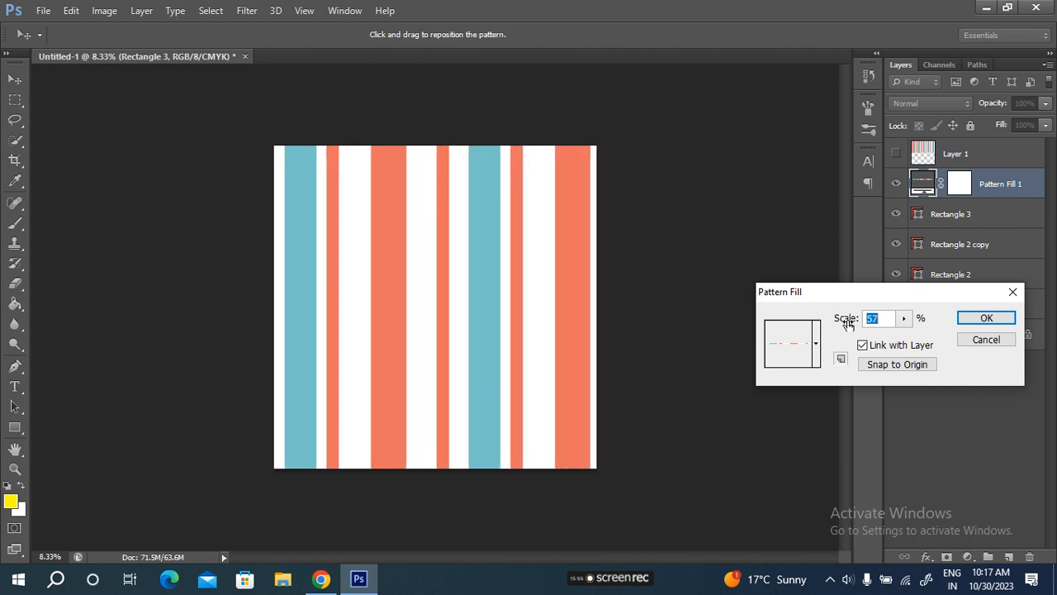
{"action": "key", "text": "Down"}
{"action": "key", "text": "Down"}
{"action": "key", "text": "Down"}
{"action": "key", "text": "Down"}
{"action": "key", "text": "Down"}
{"action": "key", "text": "Down"}
{"action": "key", "text": "Down"}
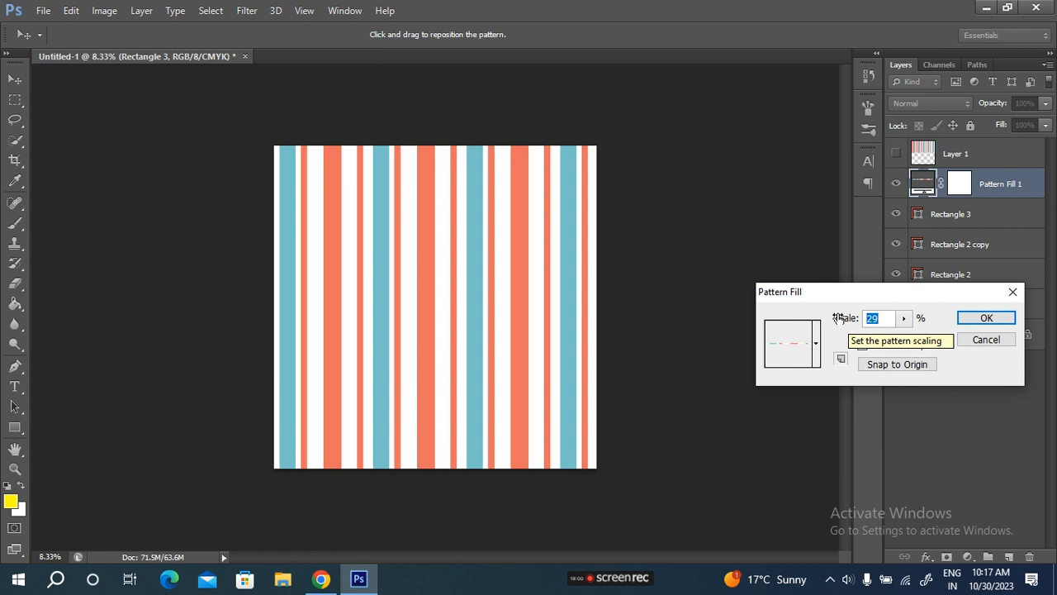
{"action": "left_click", "coordinate": [986, 319]}
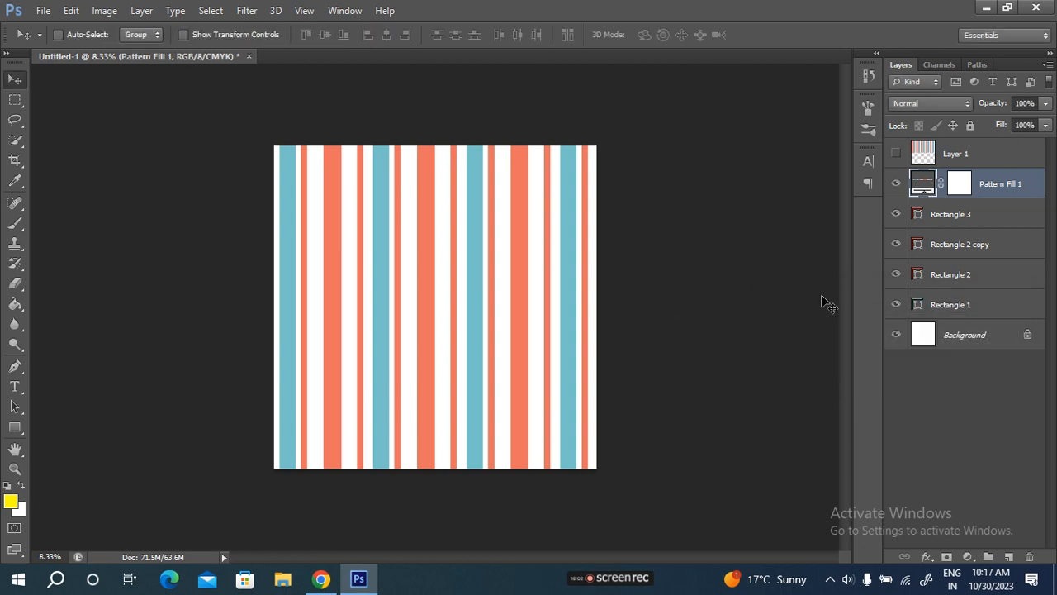
Compare the pattern fill with the pasted reference by toggling the reference's visibility and restacking the pattern fill above it.
{"action": "left_click", "coordinate": [897, 154]}
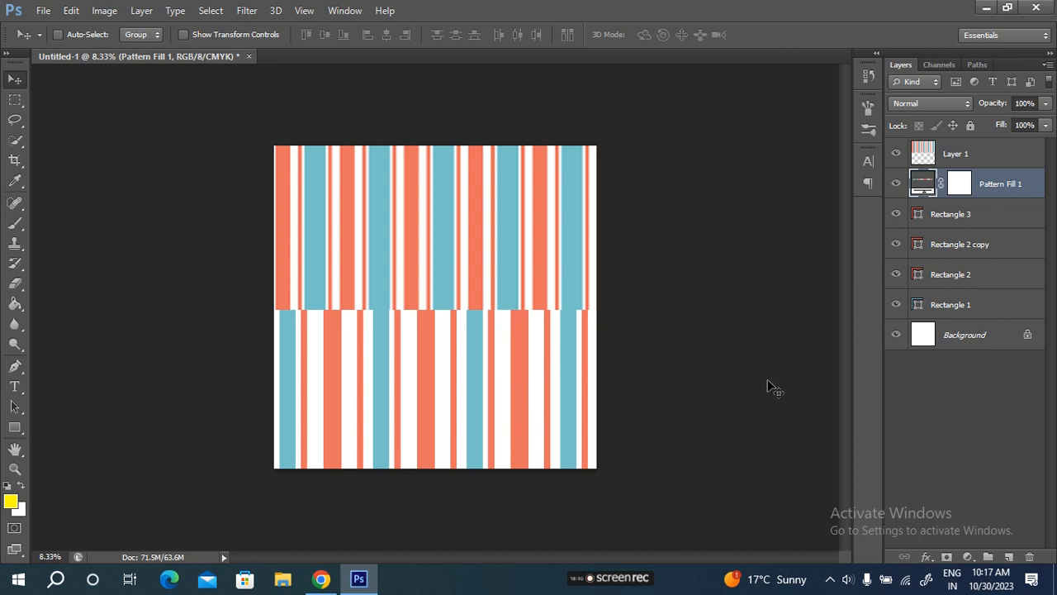
{"action": "left_click", "coordinate": [959, 154]}
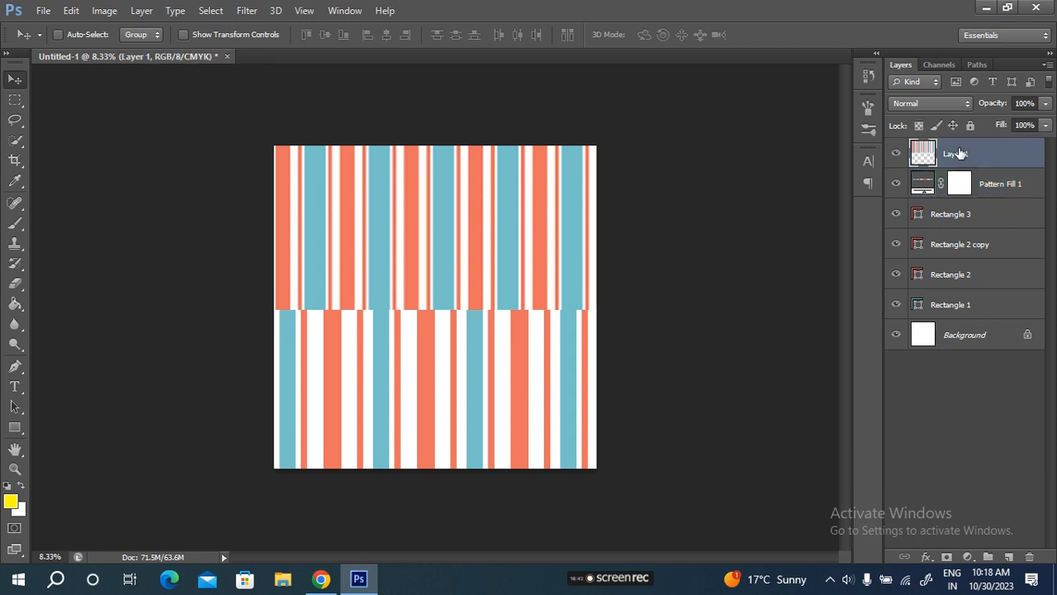
{"action": "left_click", "coordinate": [897, 153]}
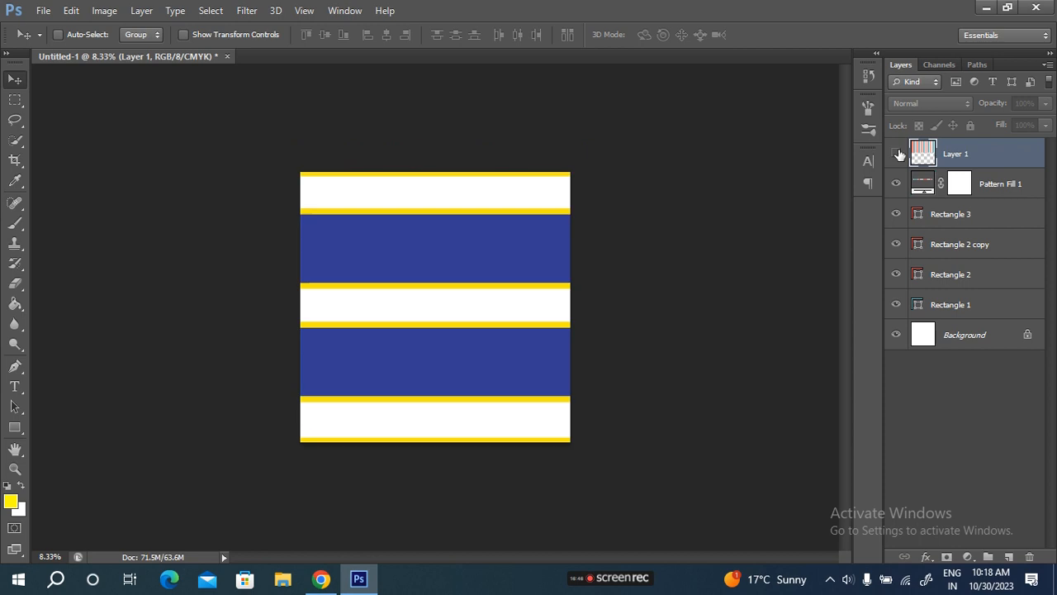
{"action": "key", "text": "ctrl+minus"}
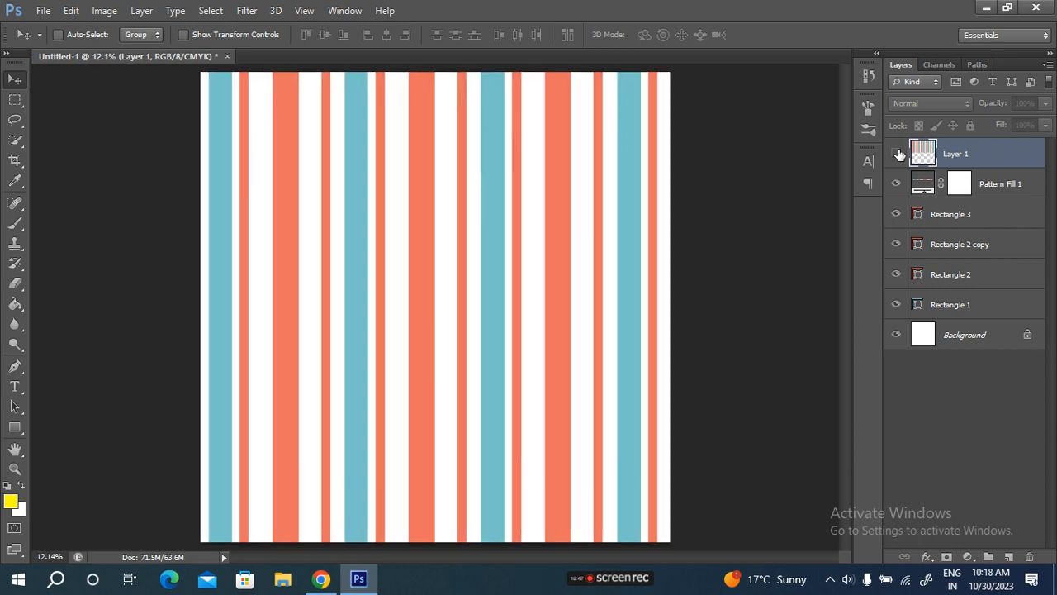
{"action": "left_click", "coordinate": [896, 155]}
{"action": "left_click", "coordinate": [897, 155]}
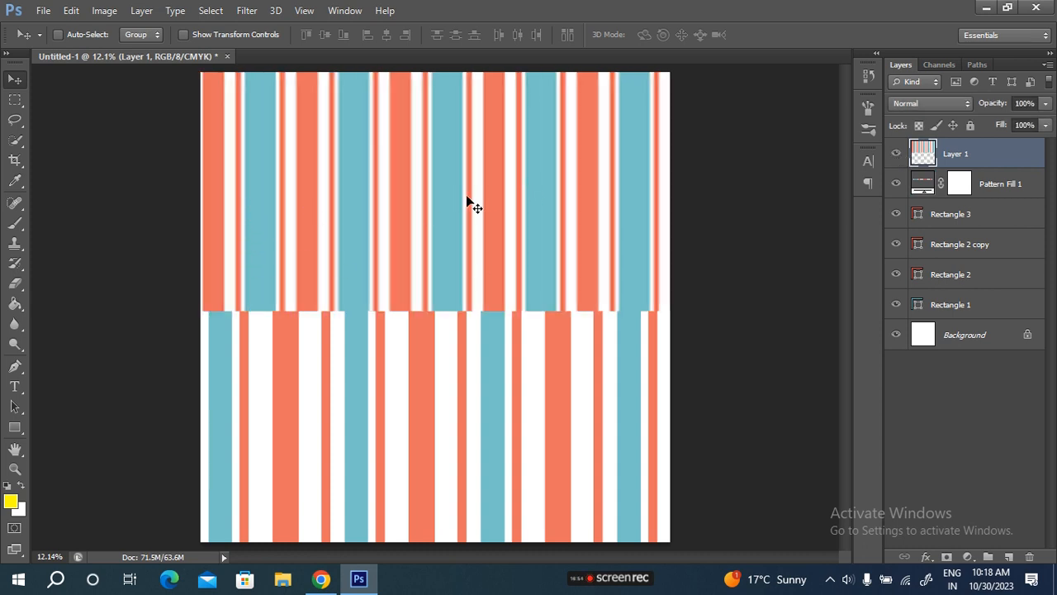
{"action": "left_click", "coordinate": [897, 155]}
{"action": "left_click_drag", "start_coordinate": [934, 182], "coordinate": [928, 147]}
{"action": "left_click", "coordinate": [894, 185]}
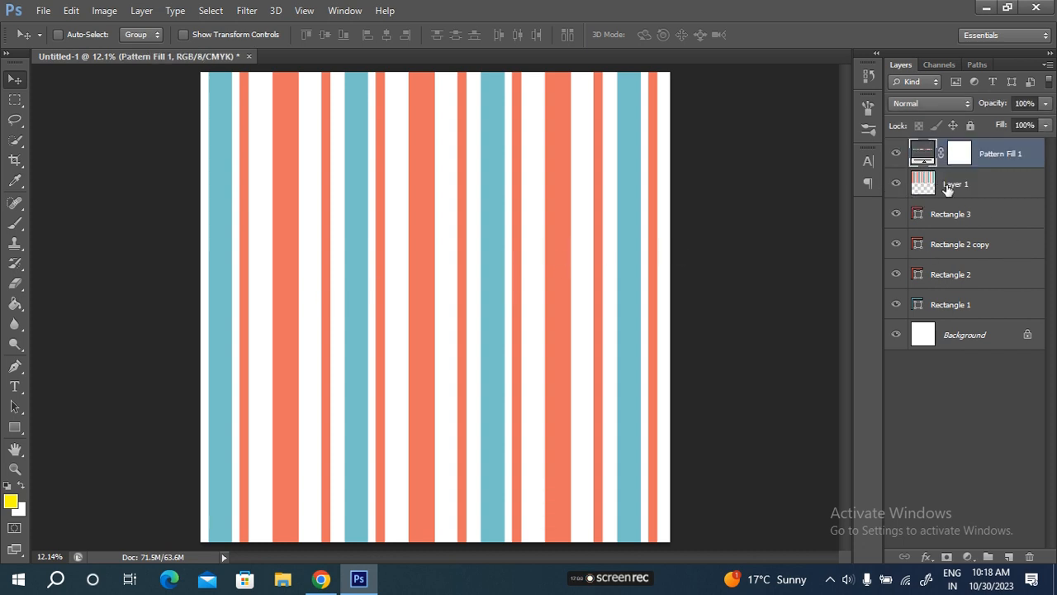
{"action": "left_click", "coordinate": [896, 184]}
Delete the pattern fill, the reference and all the stripe rectangles, leaving only the Background layer.
{"action": "key", "text": "Delete"}
{"action": "key", "text": "Delete"}
{"action": "key", "text": "Delete"}
{"action": "key", "text": "Delete"}
{"action": "key", "text": "Delete"}
{"action": "key", "text": "Delete"}
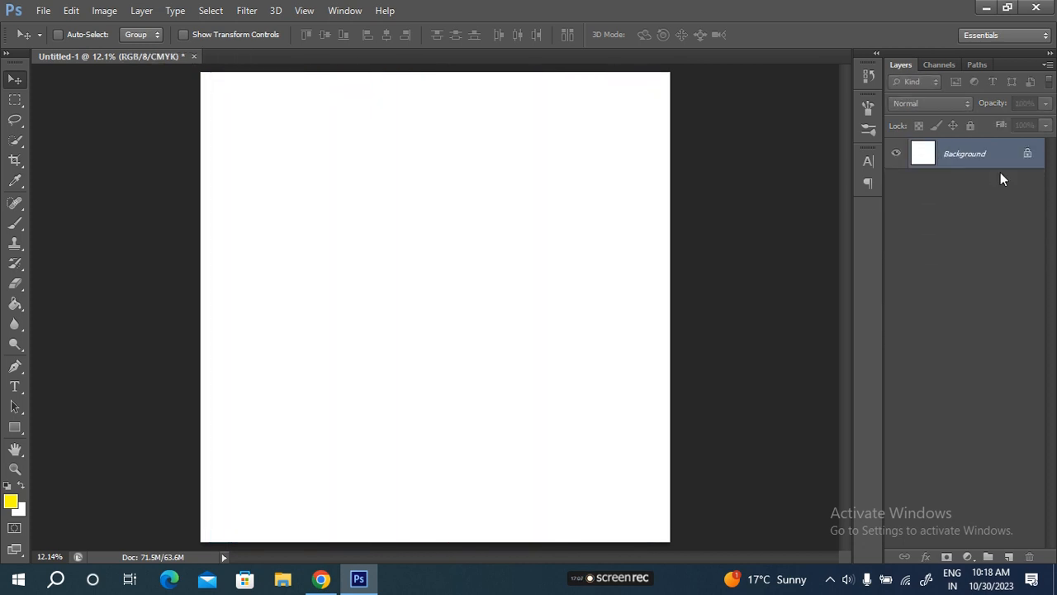
Switch to Chrome and look through the stripes image results for another pattern to recreate.
{"action": "left_click", "coordinate": [321, 578]}
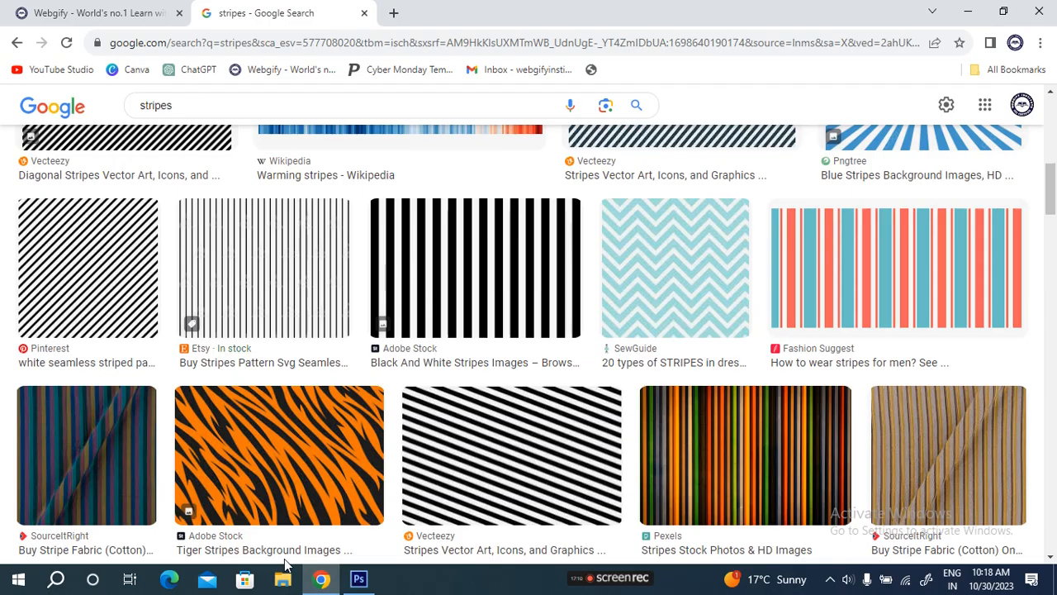
{"action": "scroll", "coordinate": [587, 421], "scroll_direction": "down", "scroll_amount": 5}
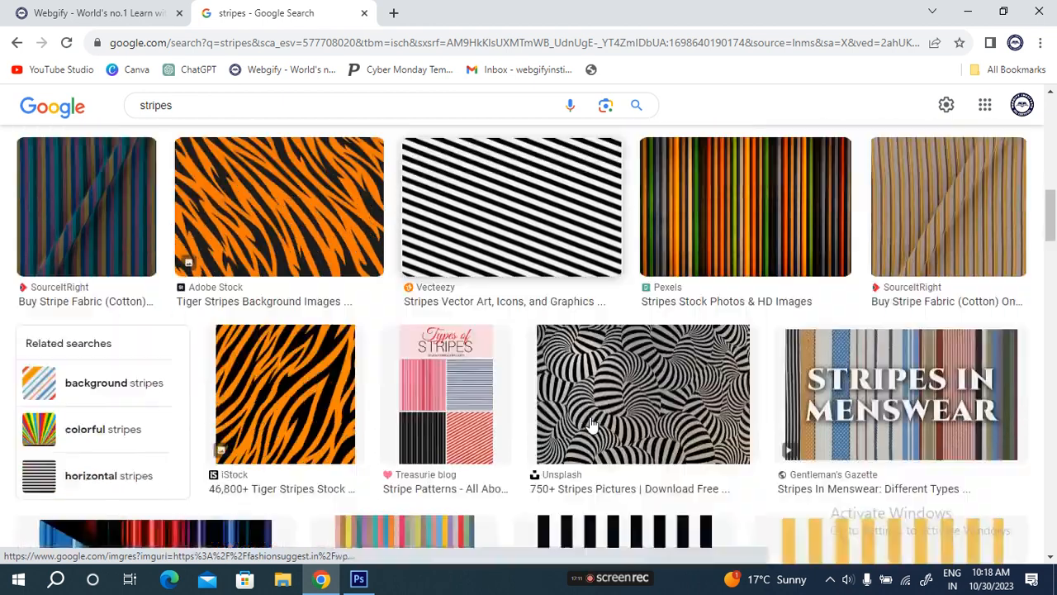
{"action": "scroll", "coordinate": [592, 423], "scroll_direction": "down", "scroll_amount": 4}
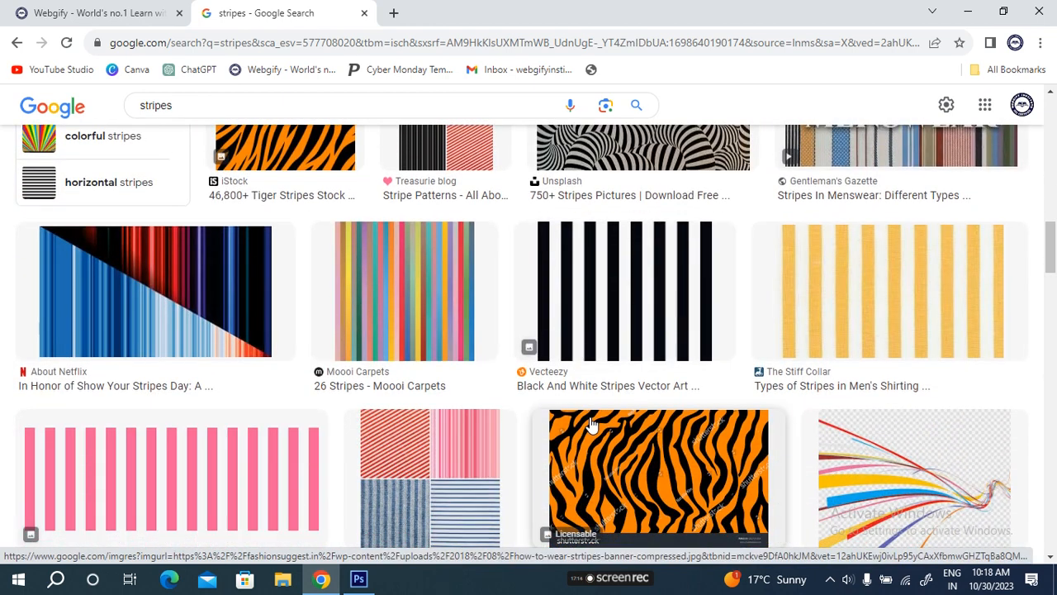
{"action": "scroll", "coordinate": [591, 423], "scroll_direction": "down", "scroll_amount": 3}
{"action": "scroll", "coordinate": [591, 424], "scroll_direction": "up", "scroll_amount": 5}
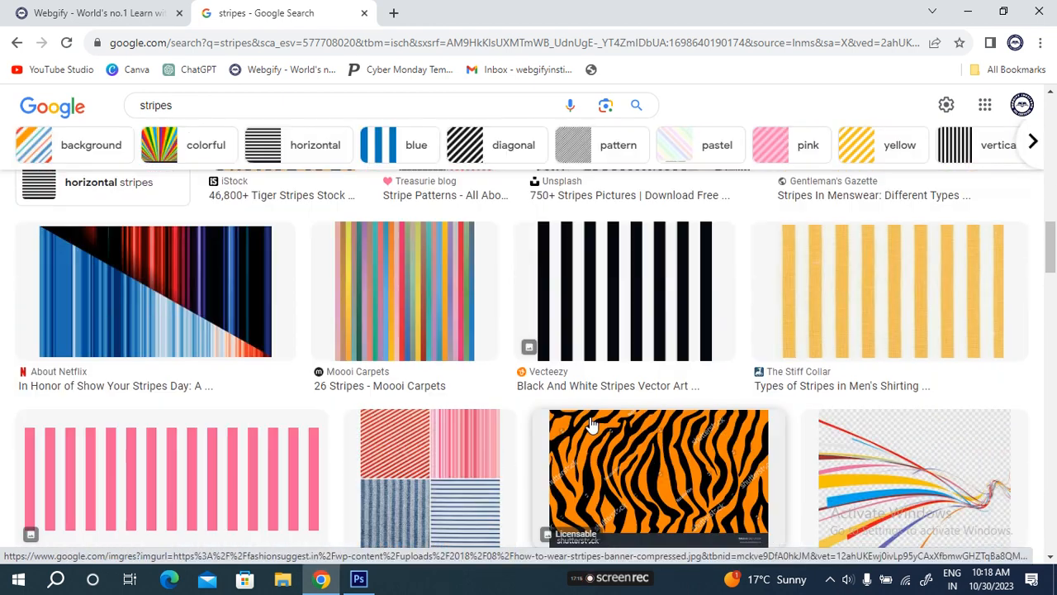
{"action": "scroll", "coordinate": [591, 424], "scroll_direction": "up", "scroll_amount": 3}
{"action": "scroll", "coordinate": [592, 424], "scroll_direction": "down", "scroll_amount": 4}
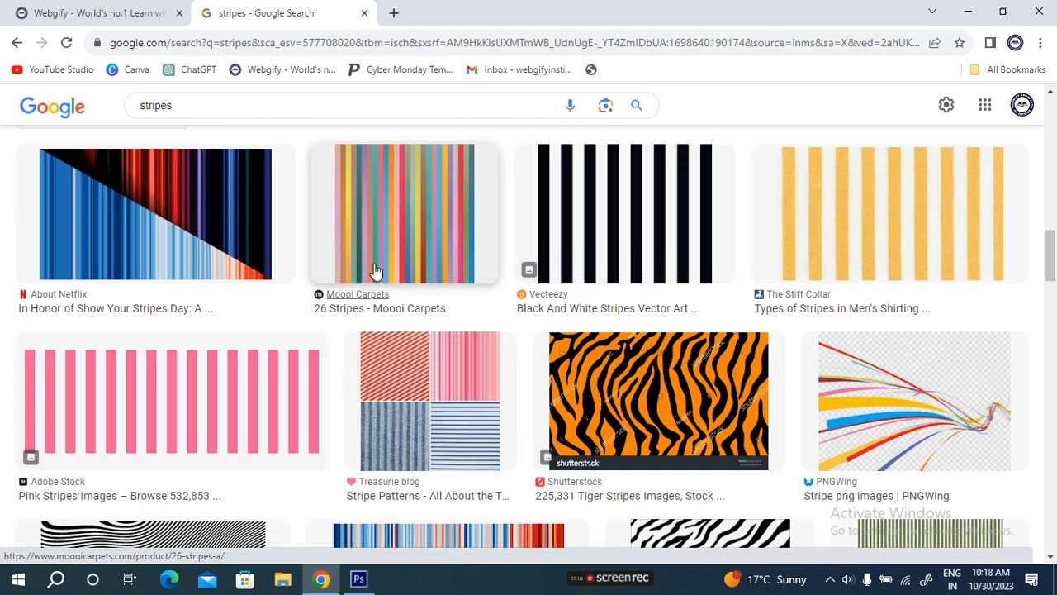
{"action": "scroll", "coordinate": [498, 274], "scroll_direction": "down", "scroll_amount": 6}
{"action": "scroll", "coordinate": [498, 283], "scroll_direction": "down", "scroll_amount": 7}
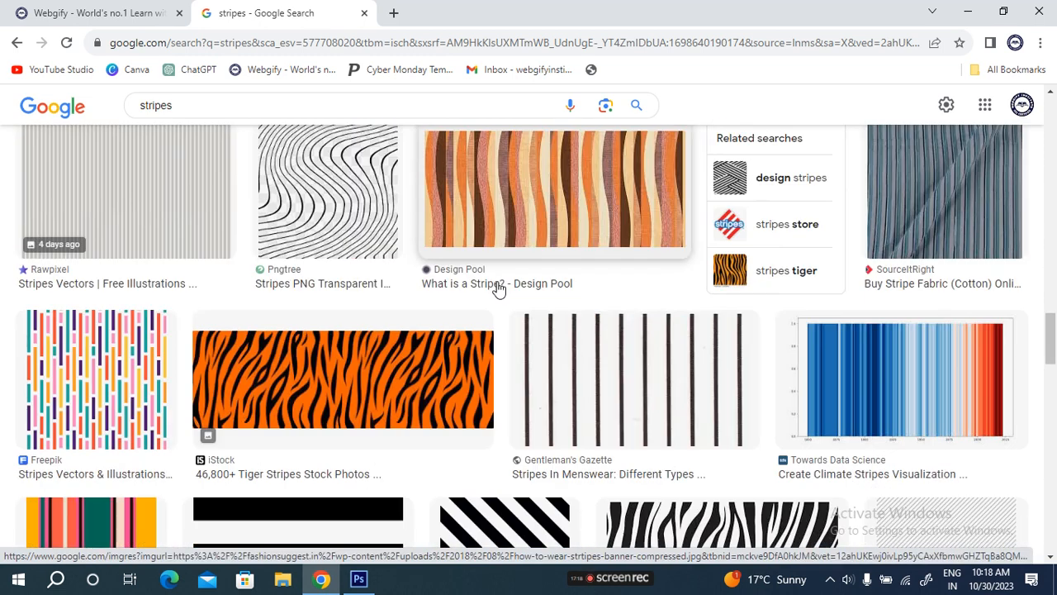
{"action": "scroll", "coordinate": [498, 287], "scroll_direction": "down", "scroll_amount": 1}
{"action": "scroll", "coordinate": [497, 287], "scroll_direction": "up", "scroll_amount": 4}
{"action": "scroll", "coordinate": [737, 308], "scroll_direction": "down", "scroll_amount": 15}
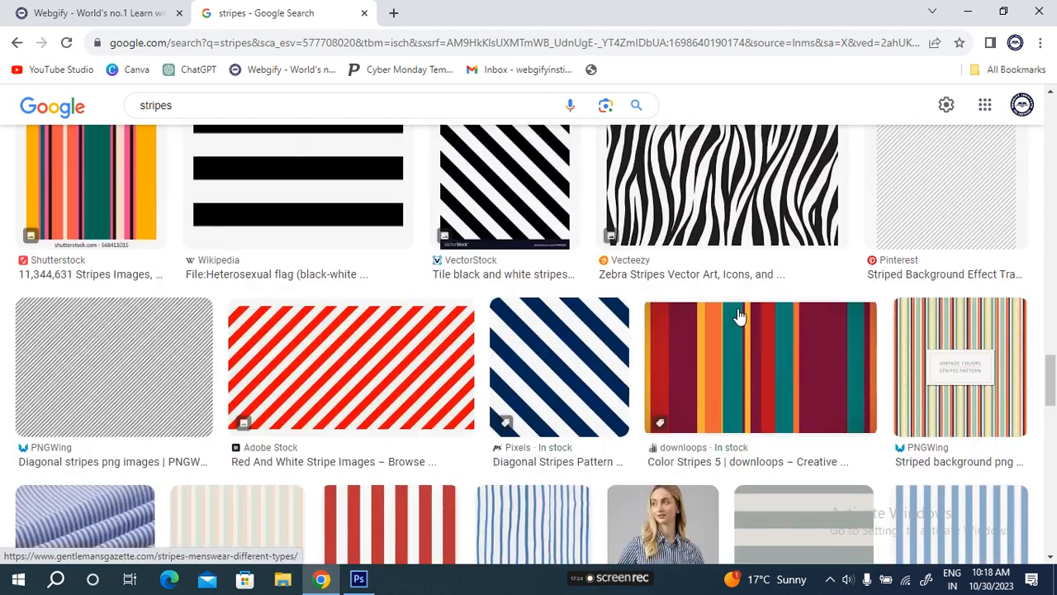
{"action": "scroll", "coordinate": [737, 318], "scroll_direction": "down", "scroll_amount": 8}
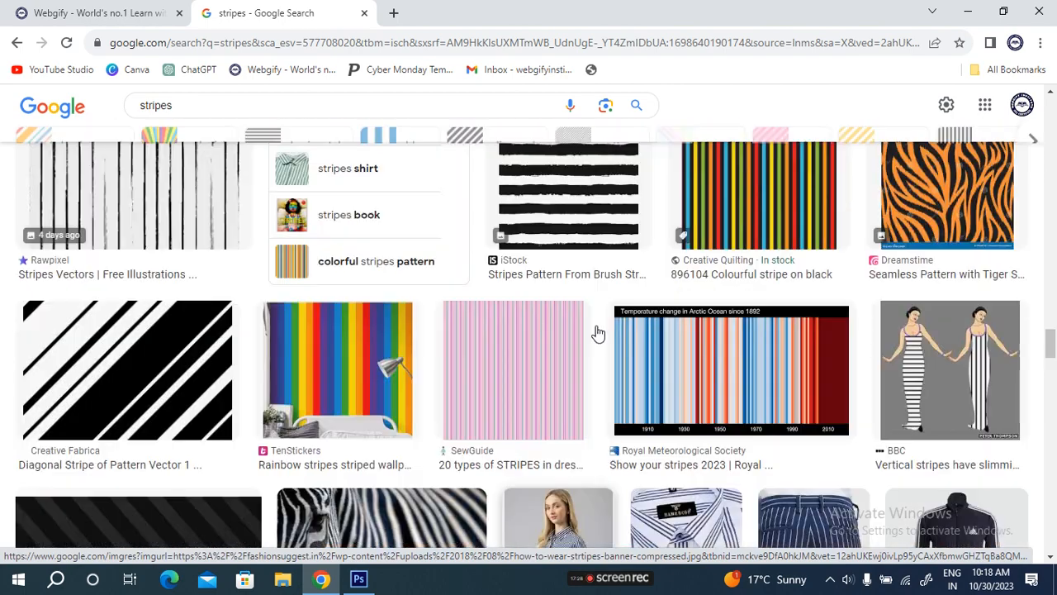
{"action": "scroll", "coordinate": [598, 330], "scroll_direction": "down", "scroll_amount": 9}
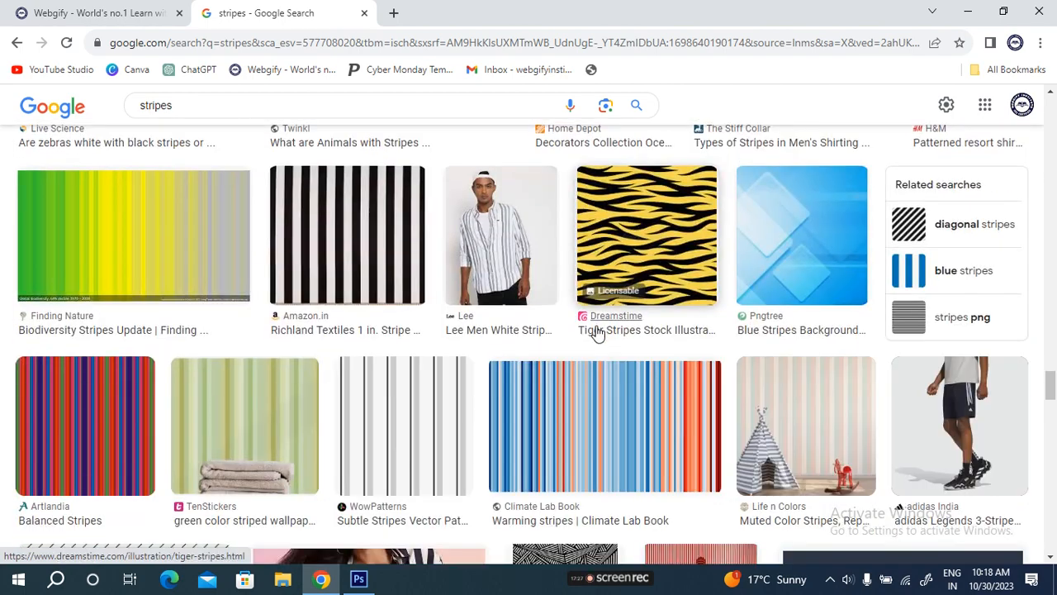
{"action": "scroll", "coordinate": [598, 330], "scroll_direction": "down", "scroll_amount": 12}
{"action": "key", "text": "Home"}
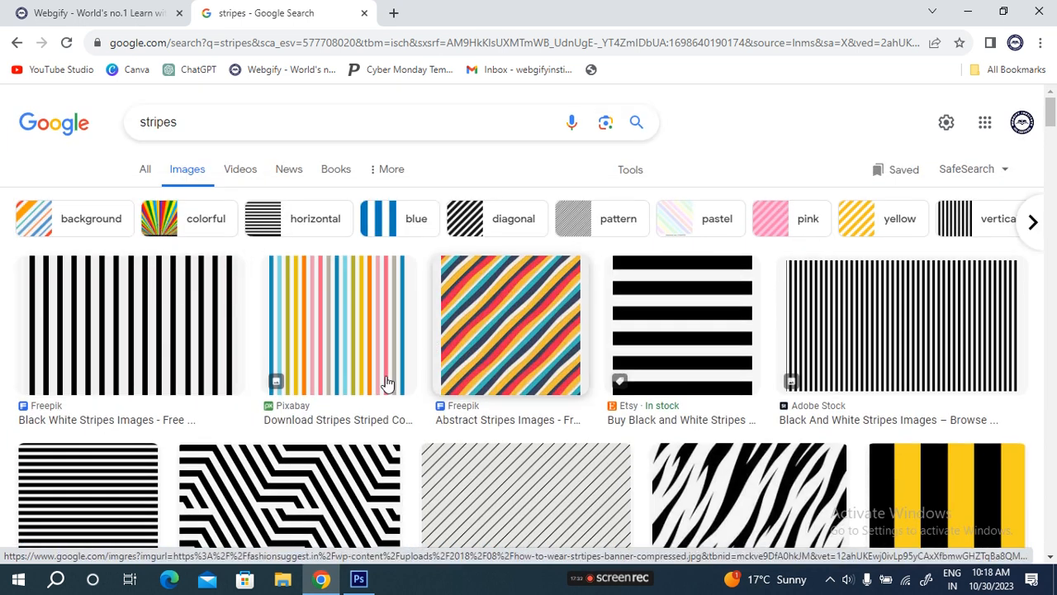
Copy the multicoloured vertical stripes image from the Pixabay result and paste it into the Photoshop document.
{"action": "right_click", "coordinate": [339, 328]}
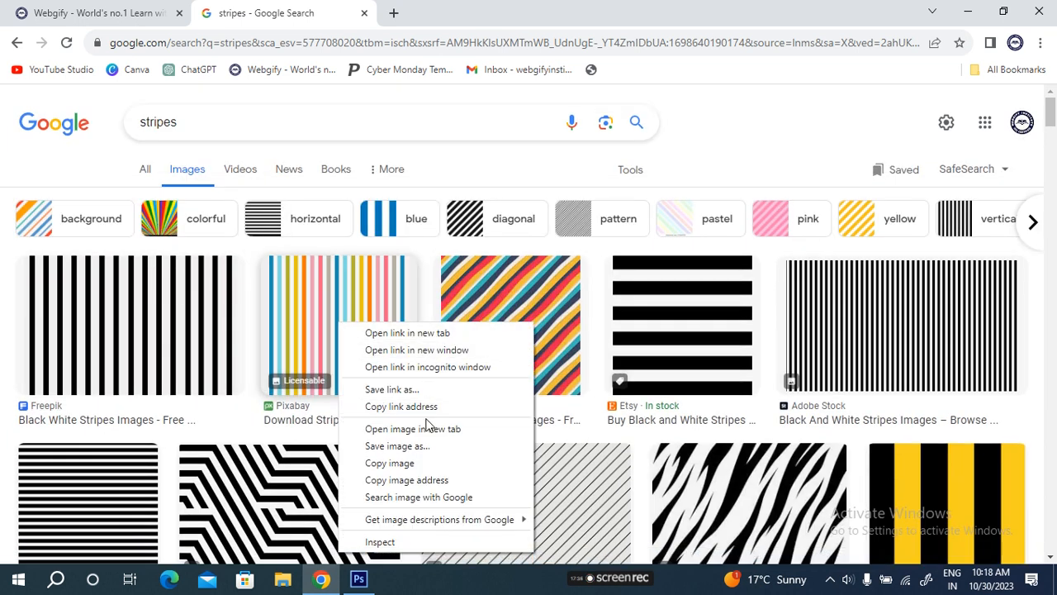
{"action": "left_click", "coordinate": [404, 463]}
{"action": "left_click", "coordinate": [359, 578]}
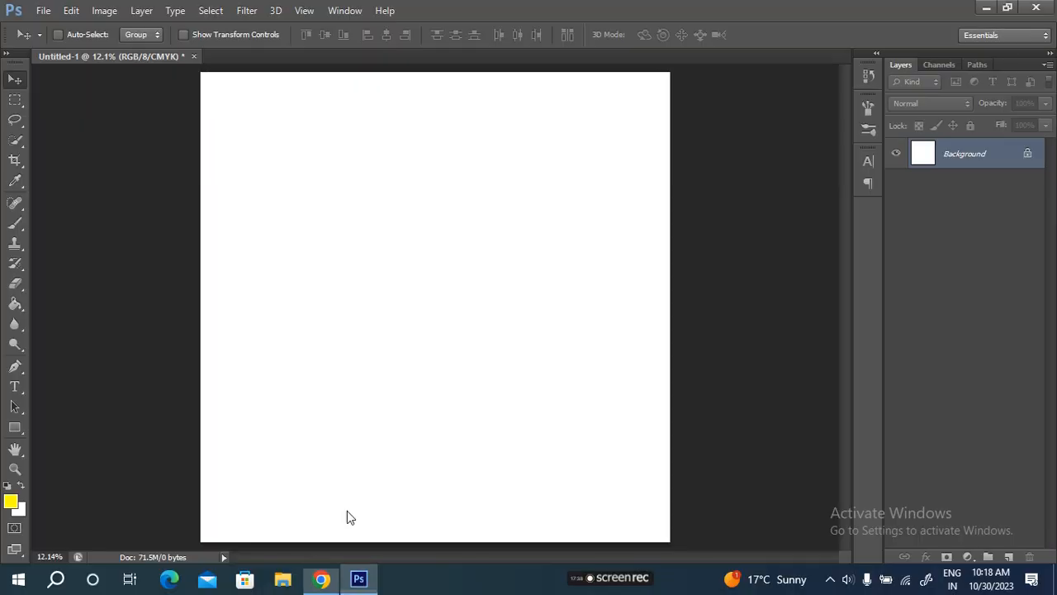
{"action": "key", "text": "ctrl+v"}
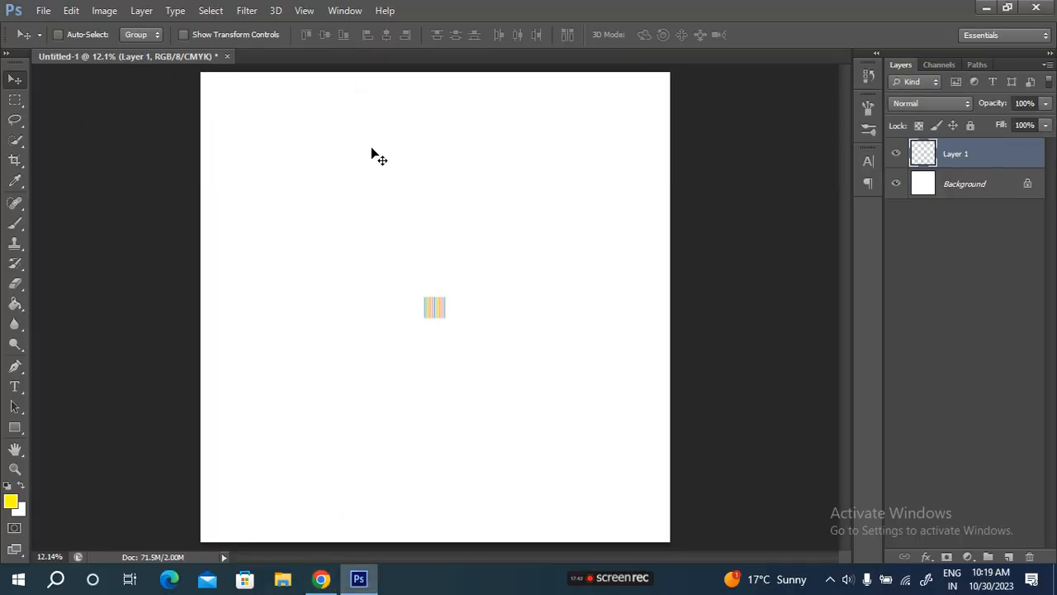
Scale the pasted stripes reference to about 2030% and move it up to cover the canvas's upper half.
{"action": "key", "text": "ctrl+t"}
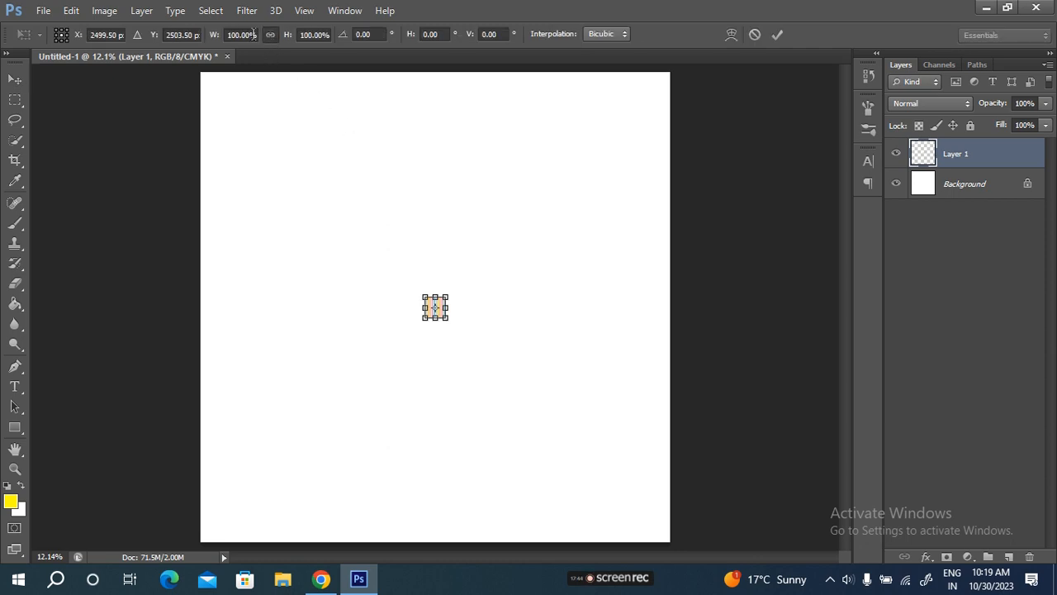
{"action": "left_click_drag", "start_coordinate": [216, 38], "coordinate": [449, 38]}
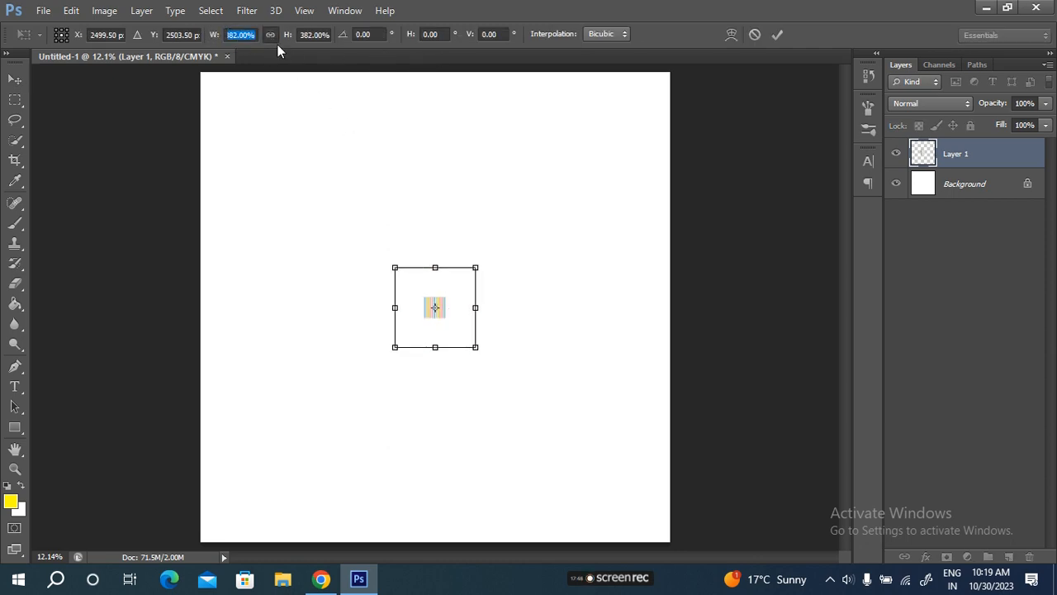
{"action": "left_click_drag", "start_coordinate": [216, 38], "coordinate": [526, 323]}
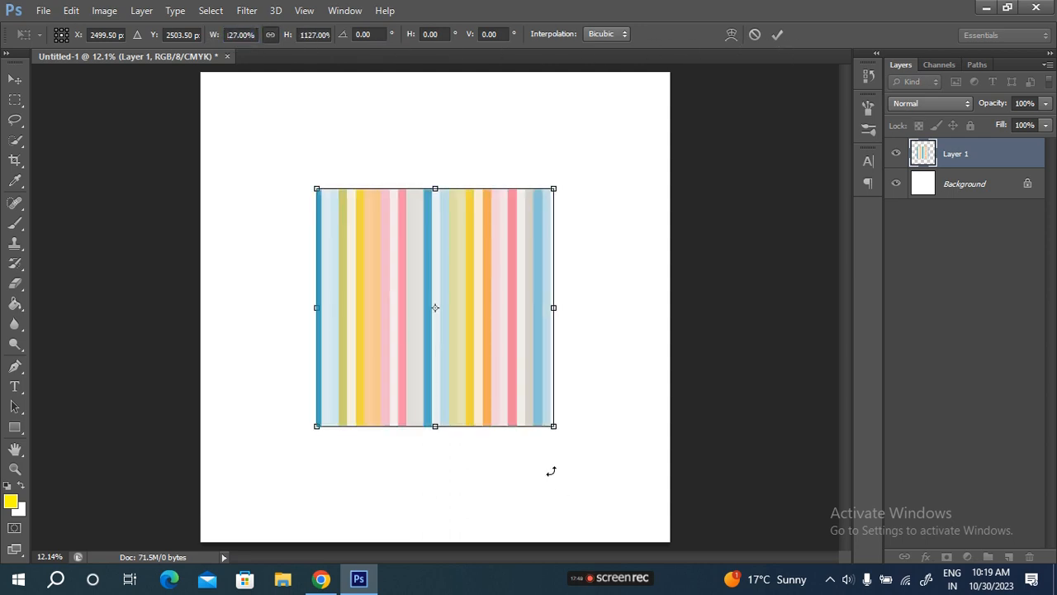
{"action": "left_click_drag", "start_coordinate": [552, 424], "coordinate": [745, 545]}
{"action": "left_click_drag", "start_coordinate": [497, 330], "coordinate": [473, 162]}
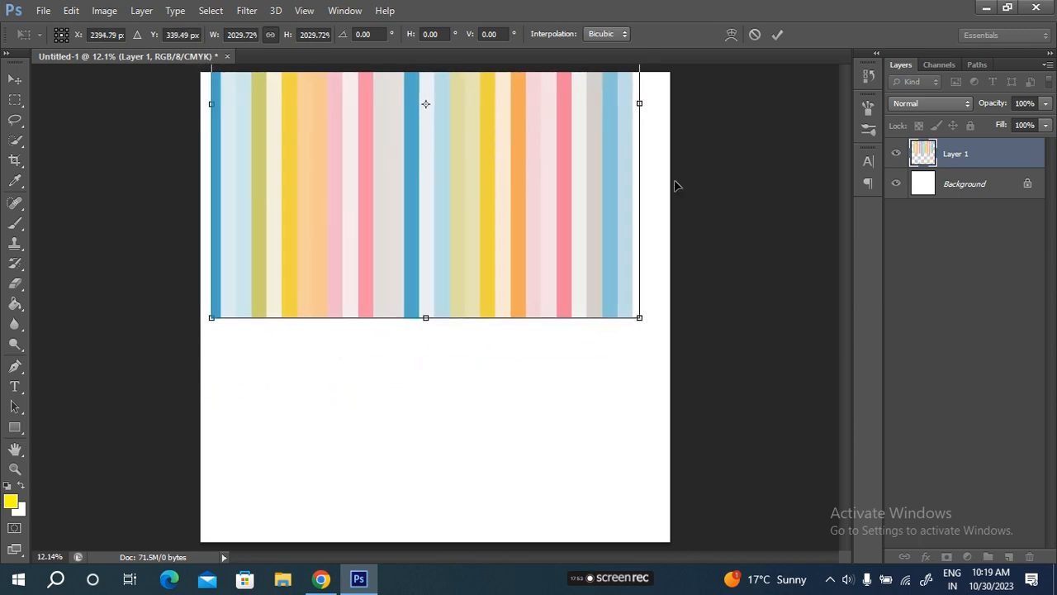
{"action": "left_click", "coordinate": [777, 34]}
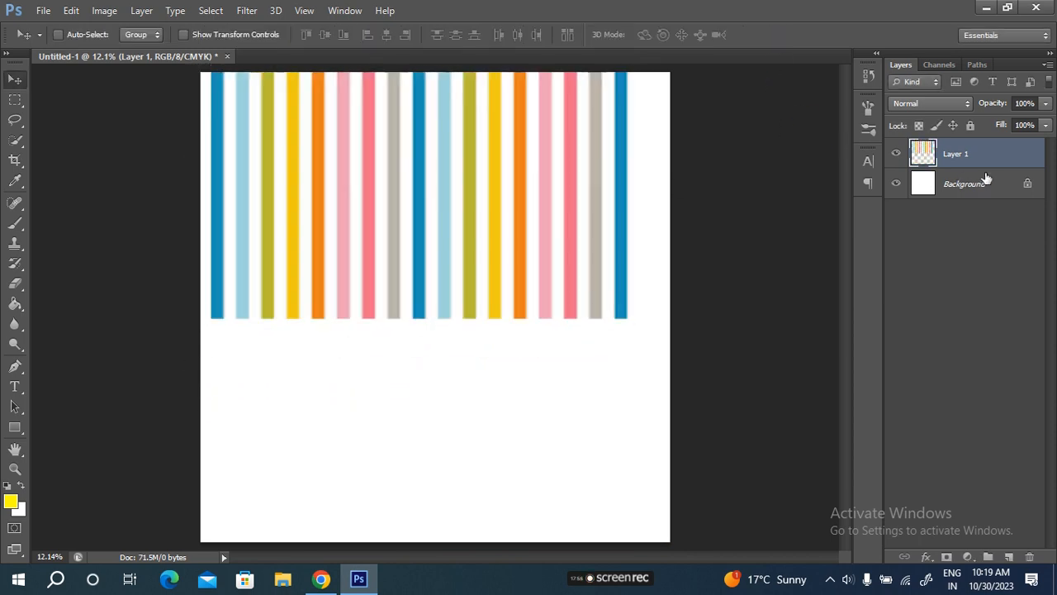
Add a layer above the Background and draw a horizontal rectangle about 6640 × 438 px across the canvas's lower edge.
{"action": "left_click", "coordinate": [983, 185]}
{"action": "left_click", "coordinate": [1009, 556]}
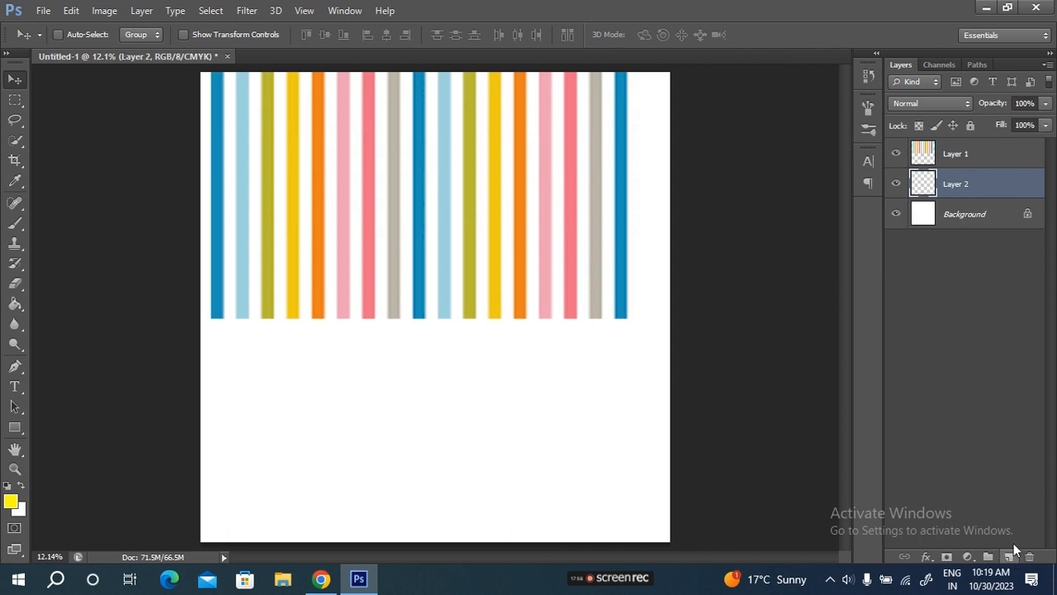
{"action": "left_click", "coordinate": [15, 427]}
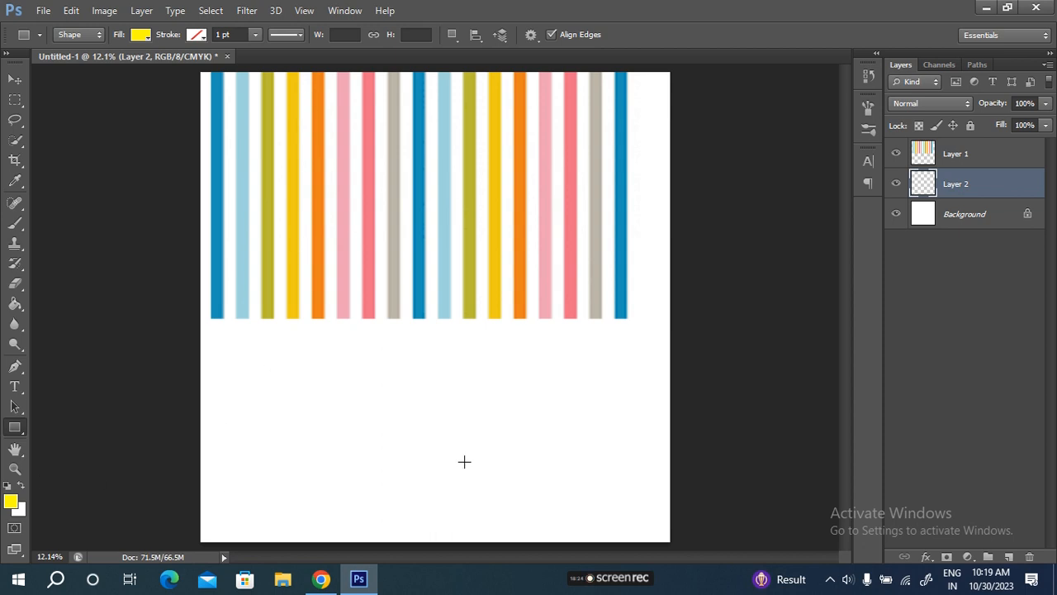
{"action": "left_click_drag", "start_coordinate": [320, 484], "coordinate": [774, 525]}
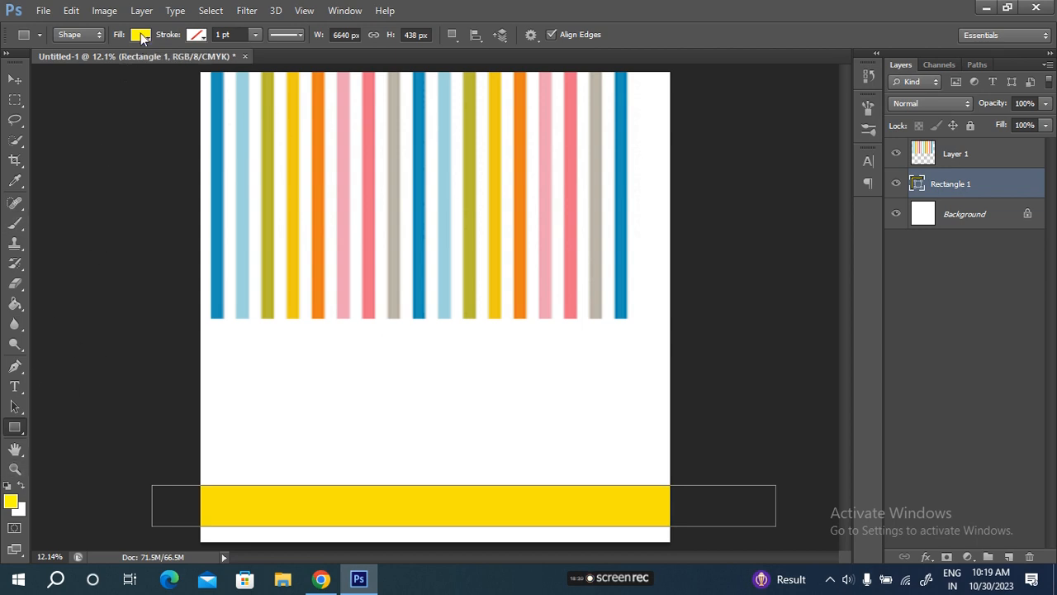
Fill the horizontal rectangle with blue #1a92b7 sampled from the reference's first stripe.
{"action": "left_click", "coordinate": [142, 38]}
{"action": "left_click", "coordinate": [213, 64]}
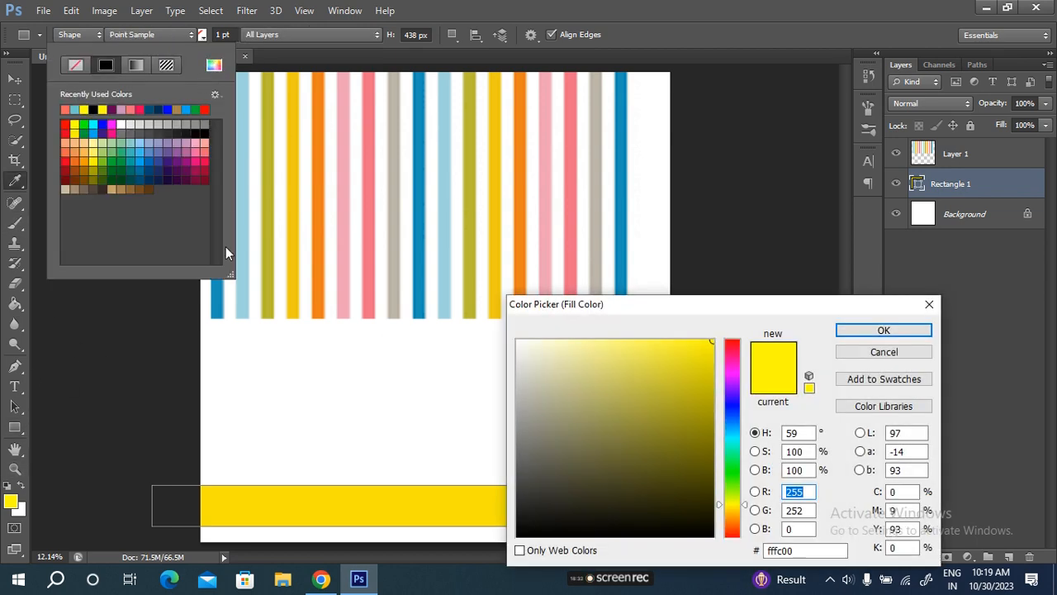
{"action": "left_click", "coordinate": [217, 300]}
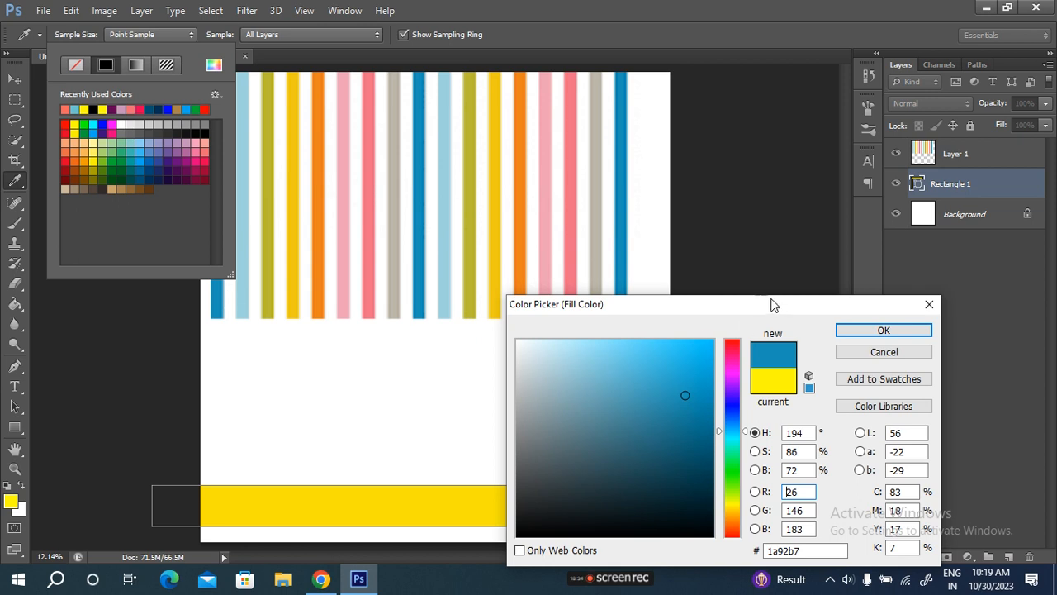
{"action": "left_click", "coordinate": [884, 330]}
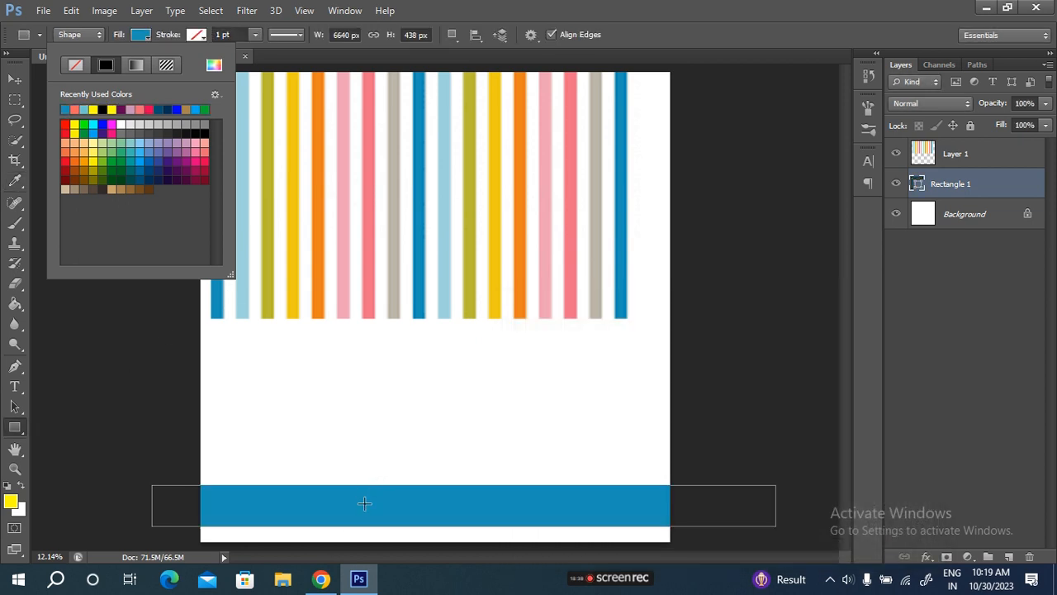
{"action": "left_click_drag", "start_coordinate": [142, 429], "coordinate": [703, 460]}
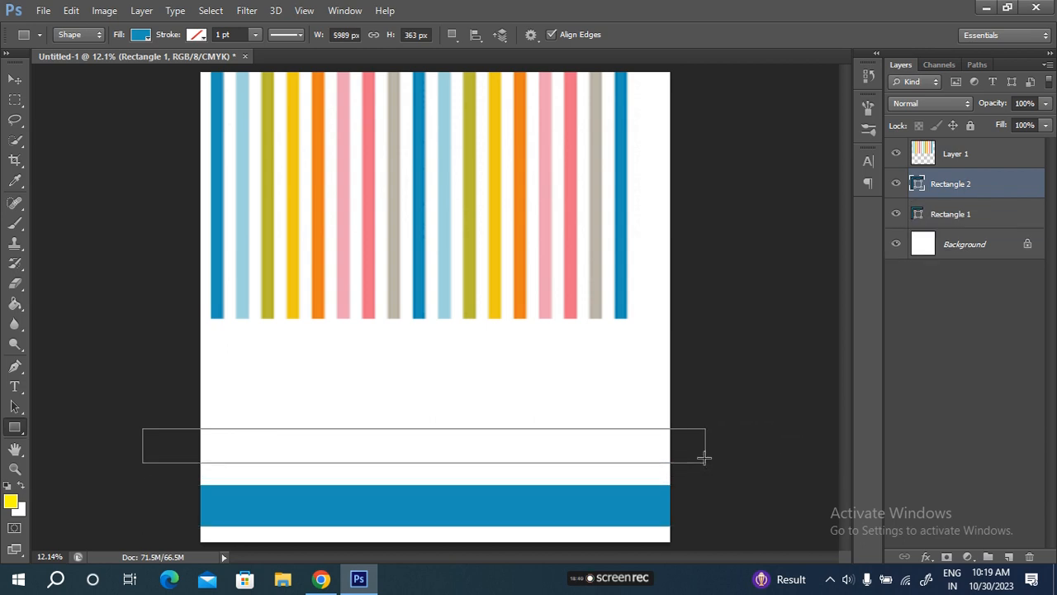
{"action": "key", "text": "ctrl+z"}
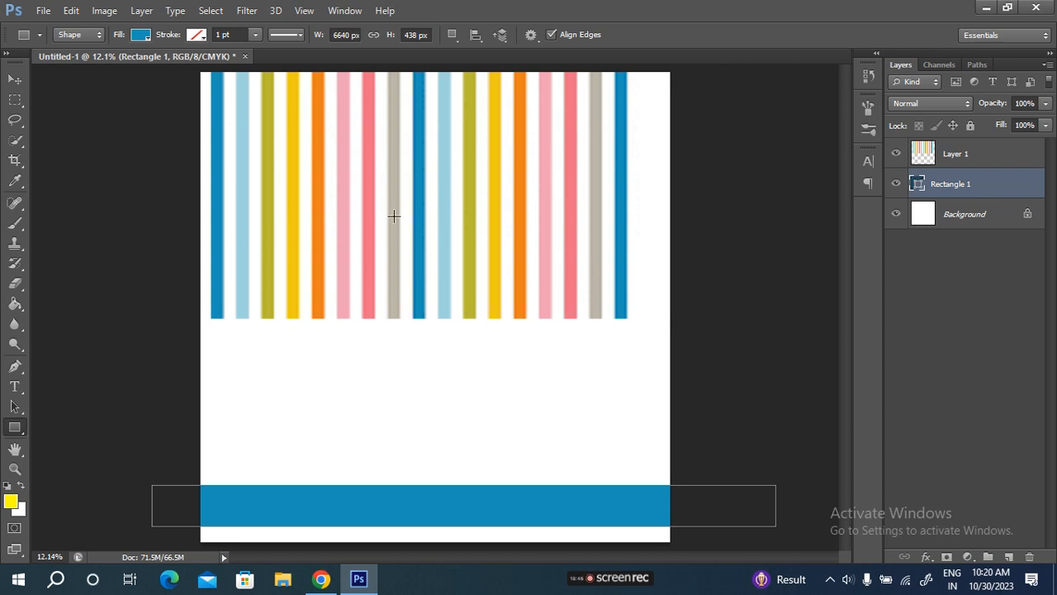
{"action": "key", "text": "ctrl+j"}
{"action": "key", "text": "ctrl+t"}
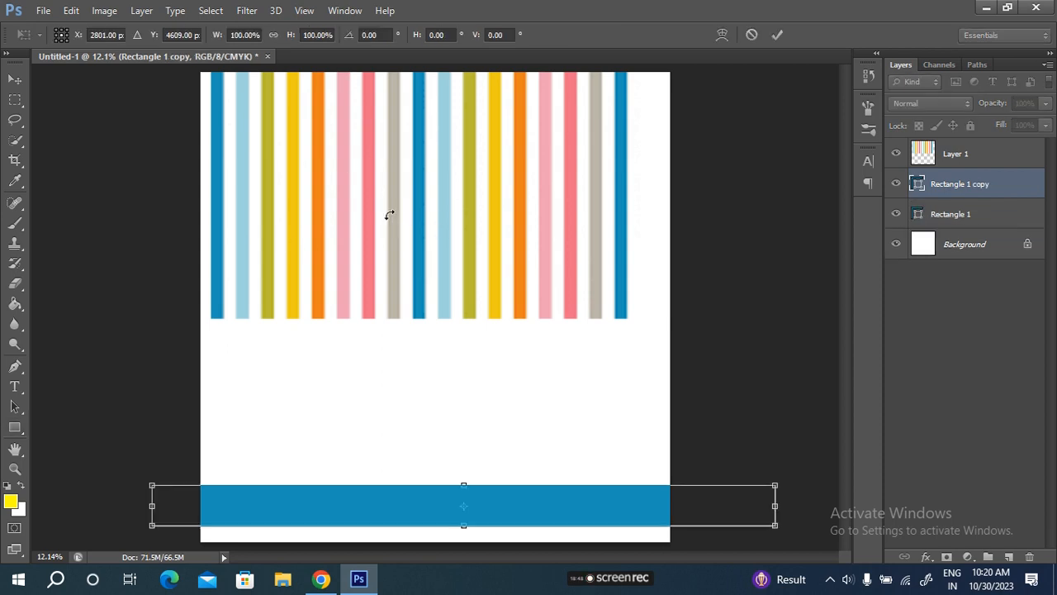
{"action": "left_click_drag", "start_coordinate": [523, 500], "coordinate": [523, 431]}
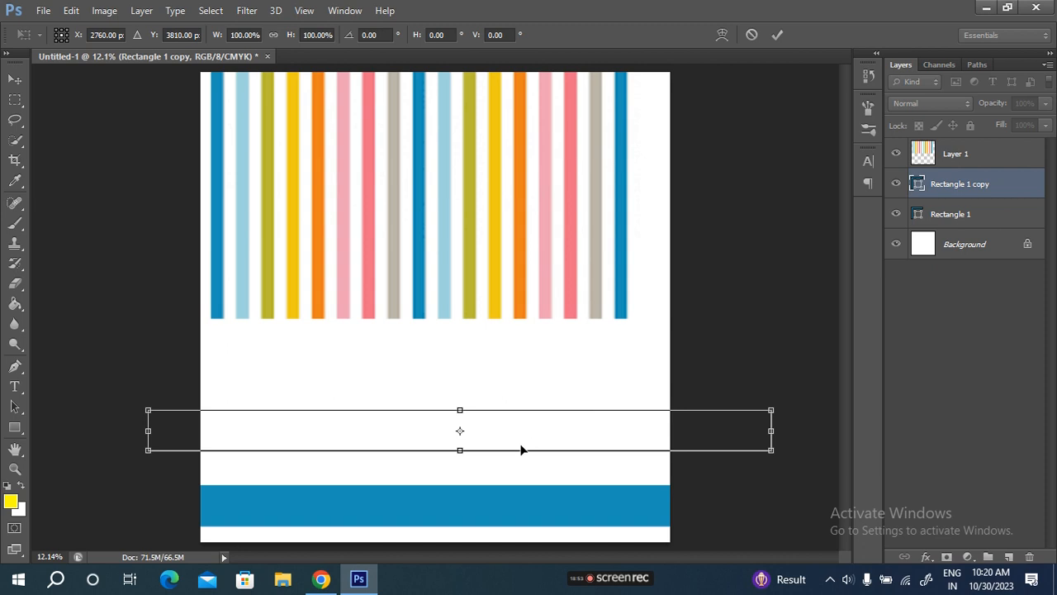
{"action": "left_click_drag", "start_coordinate": [460, 407], "coordinate": [460, 319]}
{"action": "left_click_drag", "start_coordinate": [526, 401], "coordinate": [523, 382]}
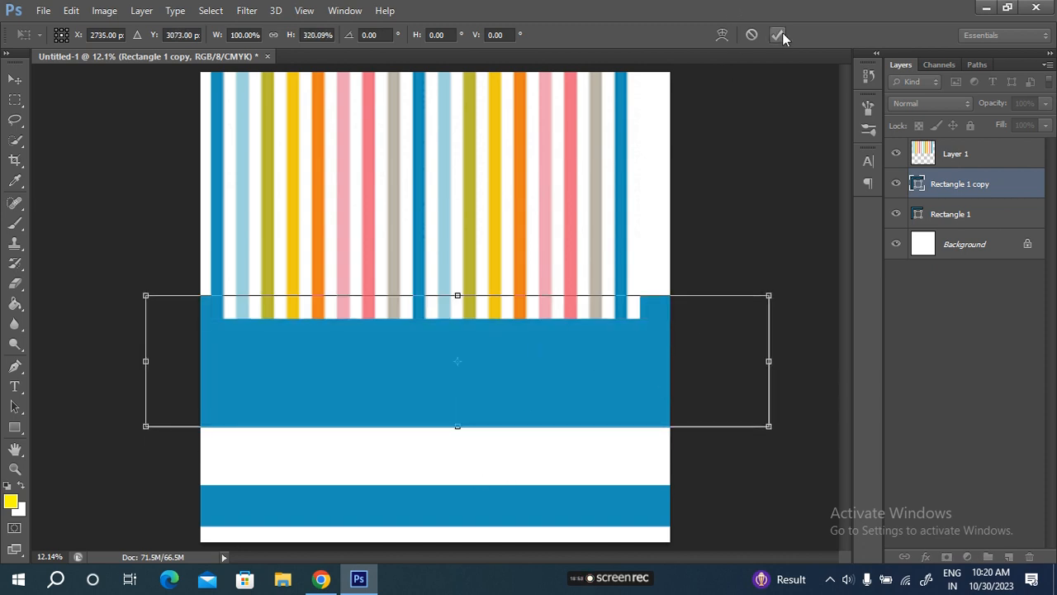
{"action": "left_click", "coordinate": [777, 35]}
{"action": "key", "text": "Delete"}
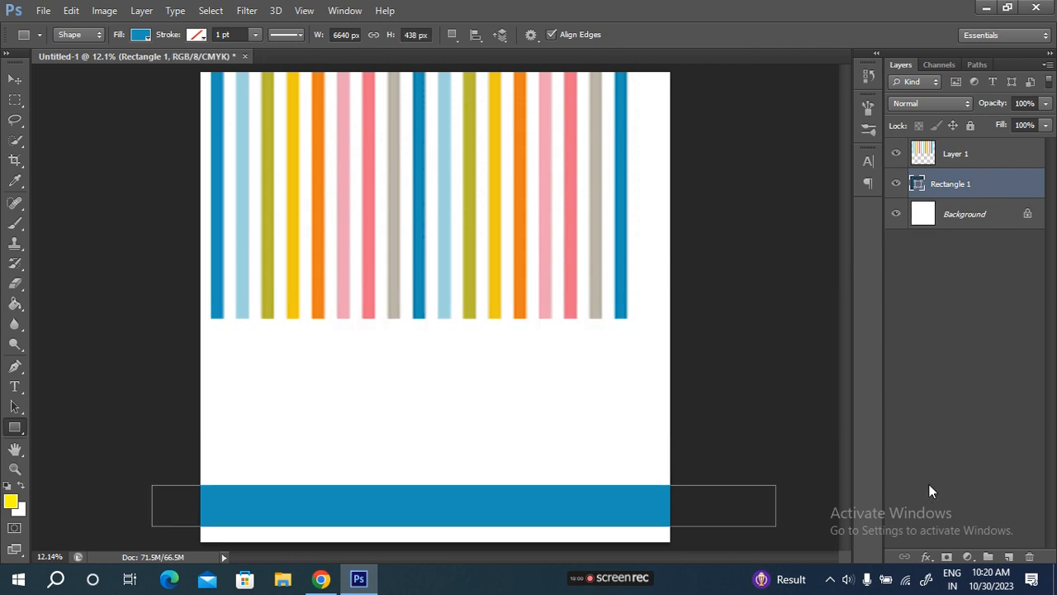
Stretch the blue rectangle upward to about 924 px high and shift it slightly up from the canvas's lower edge.
{"action": "key", "text": "ctrl+t"}
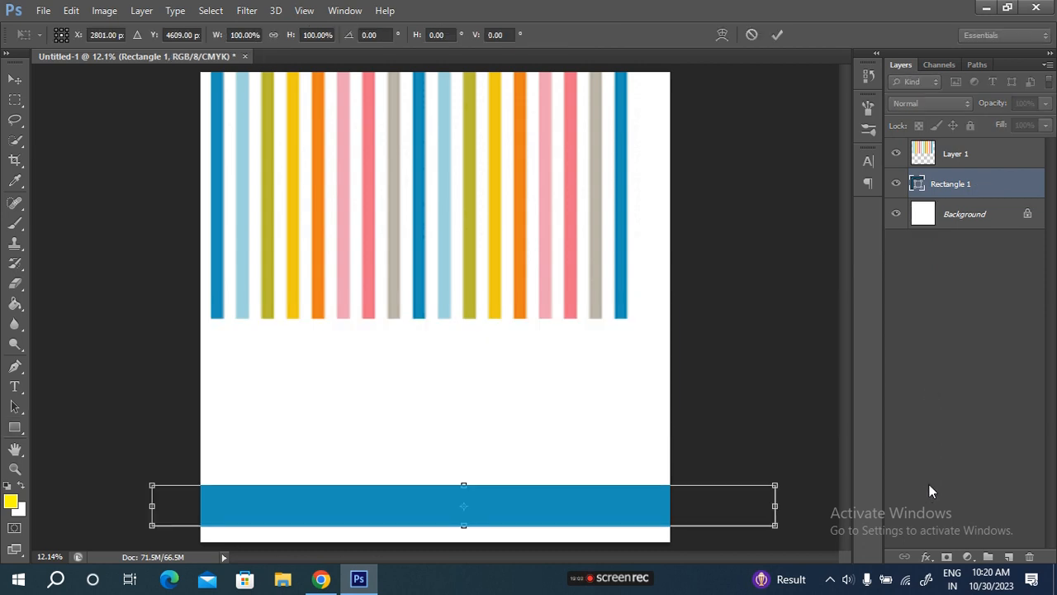
{"action": "left_click_drag", "start_coordinate": [463, 483], "coordinate": [461, 437]}
{"action": "left_click_drag", "start_coordinate": [576, 491], "coordinate": [570, 482]}
{"action": "key", "text": "Return"}
{"action": "key", "text": "u"}
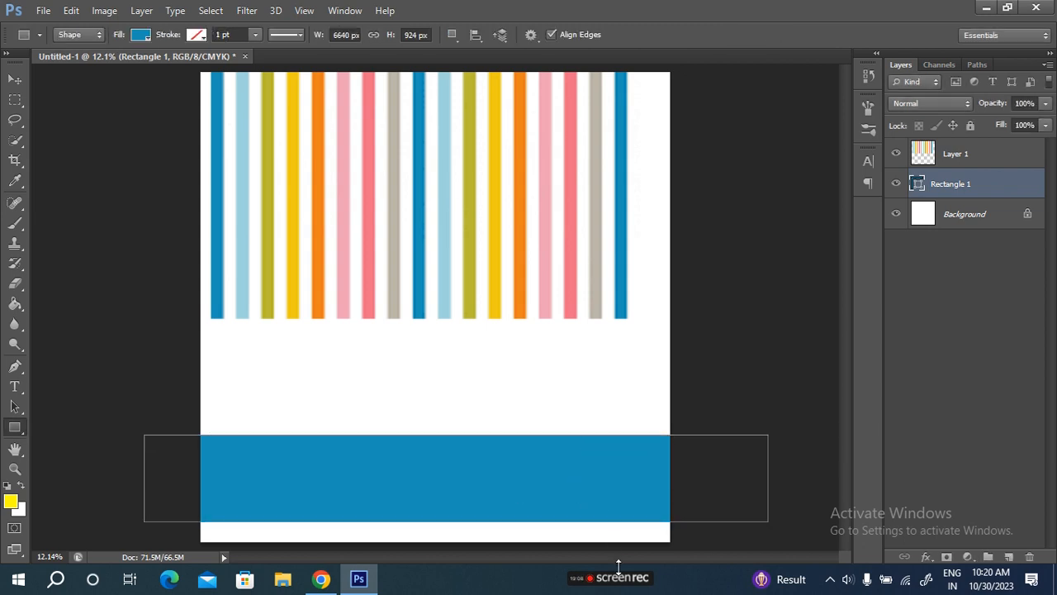
Duplicate the blue stripe and move the copy up, leaving a white gap between the two.
{"action": "key", "text": "ctrl+j"}
{"action": "key", "text": "ctrl+t"}
{"action": "left_click_drag", "start_coordinate": [521, 477], "coordinate": [529, 340]}
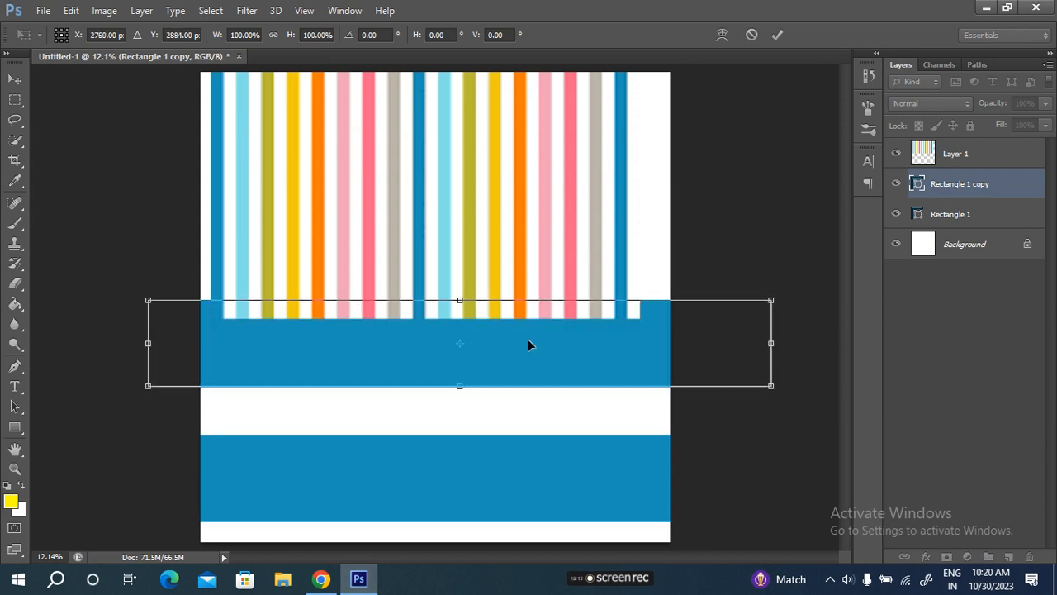
{"action": "left_click", "coordinate": [777, 35]}
Fill the duplicated stripe with light blue #84e1e9 sampled from the reference.
{"action": "key", "text": "u"}
{"action": "left_click", "coordinate": [138, 36]}
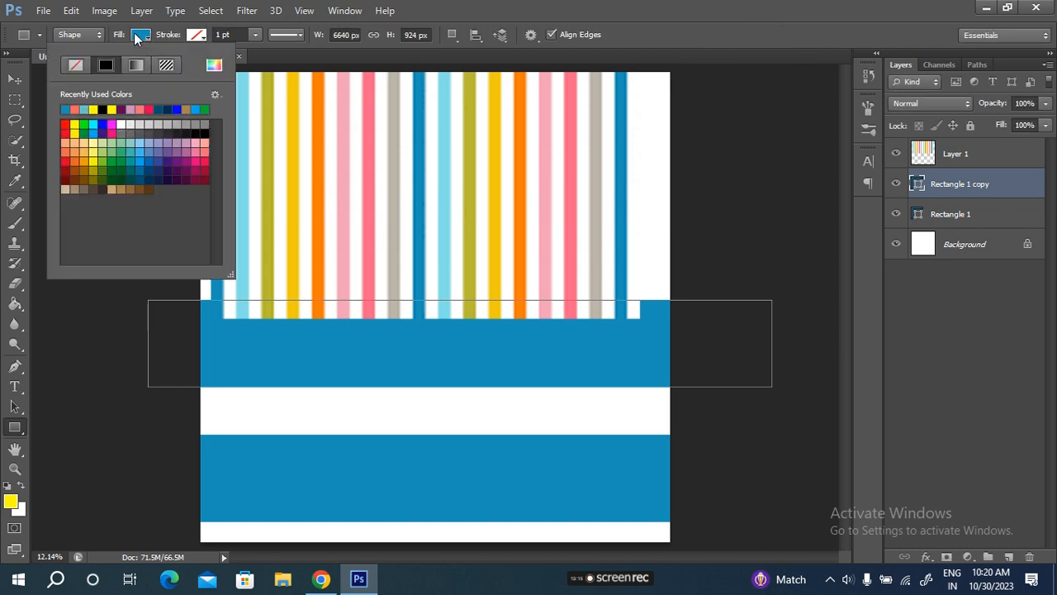
{"action": "left_click", "coordinate": [214, 65]}
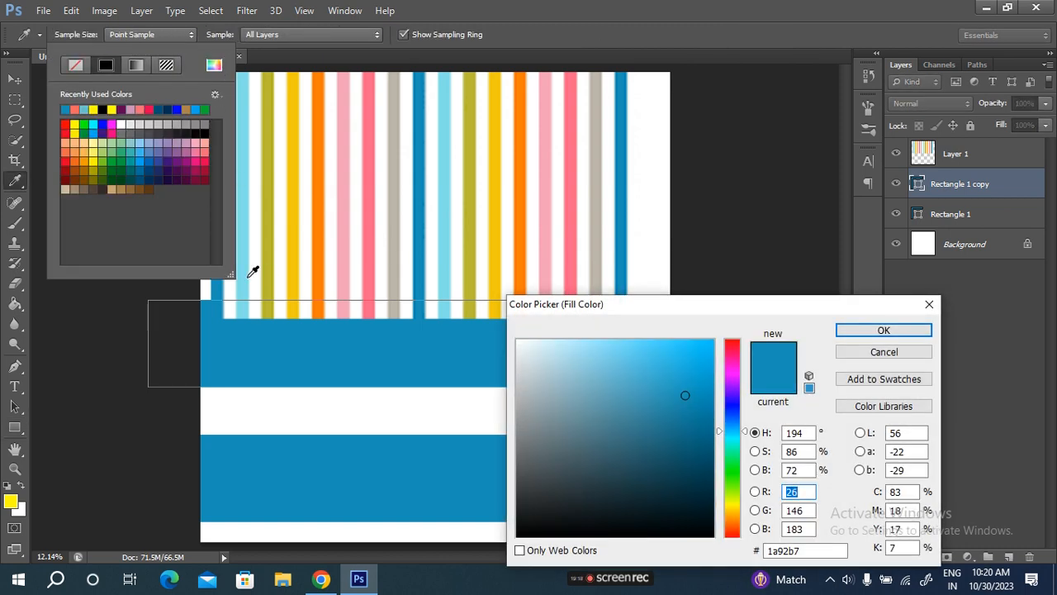
{"action": "left_click", "coordinate": [244, 273]}
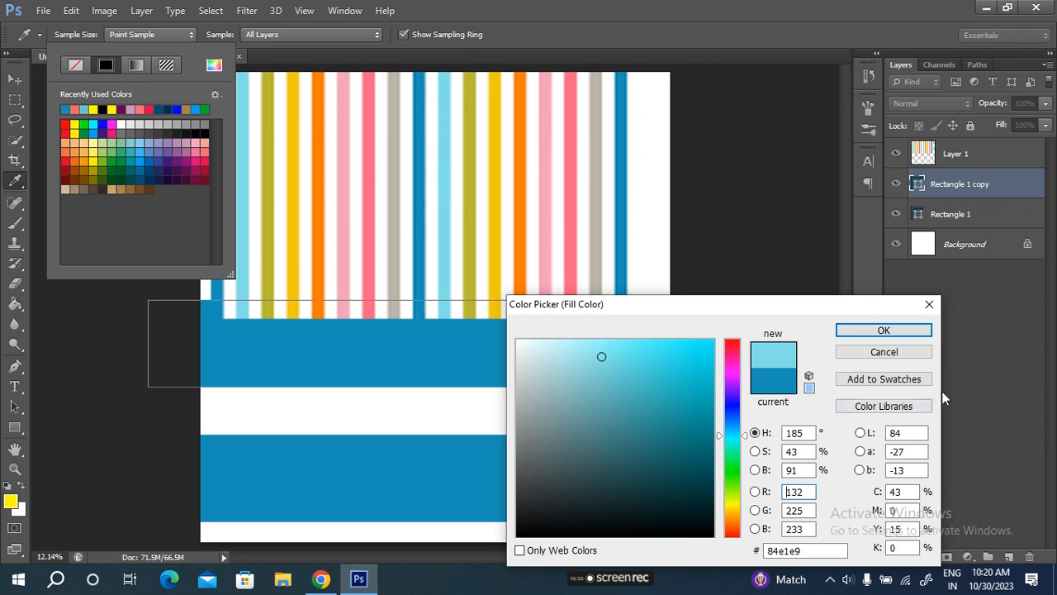
{"action": "left_click", "coordinate": [903, 332]}
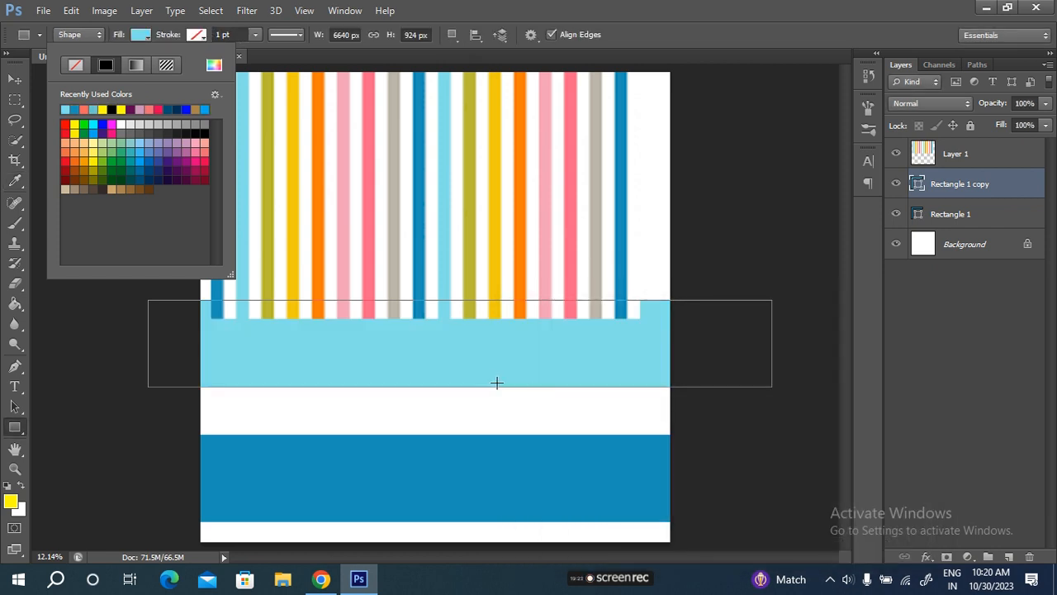
Change the duplicated stripe's fill to olive green #b8ba35 sampled from the reference.
{"action": "left_click", "coordinate": [214, 65]}
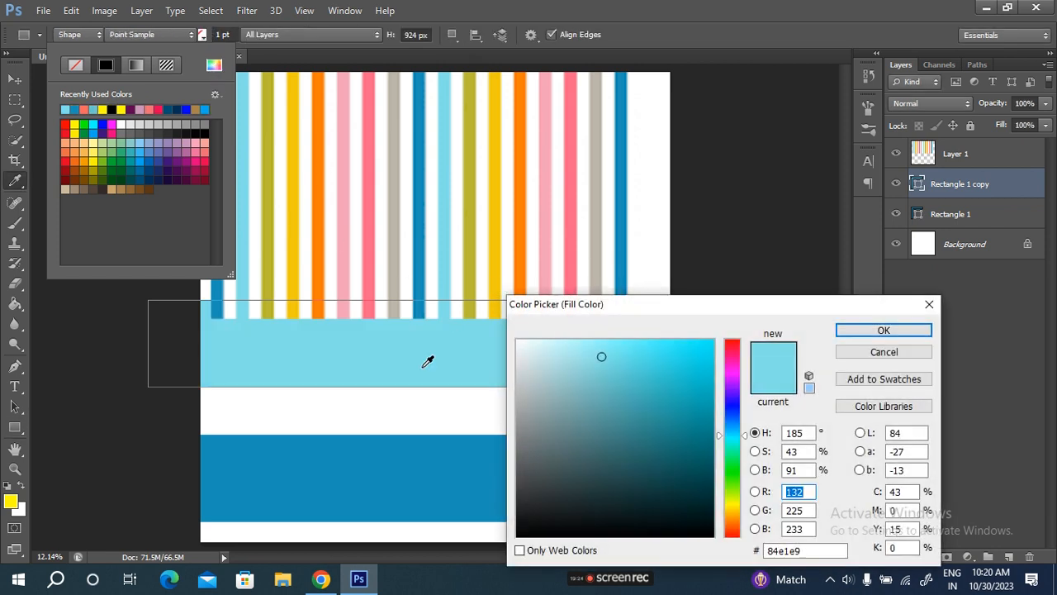
{"action": "left_click", "coordinate": [266, 232]}
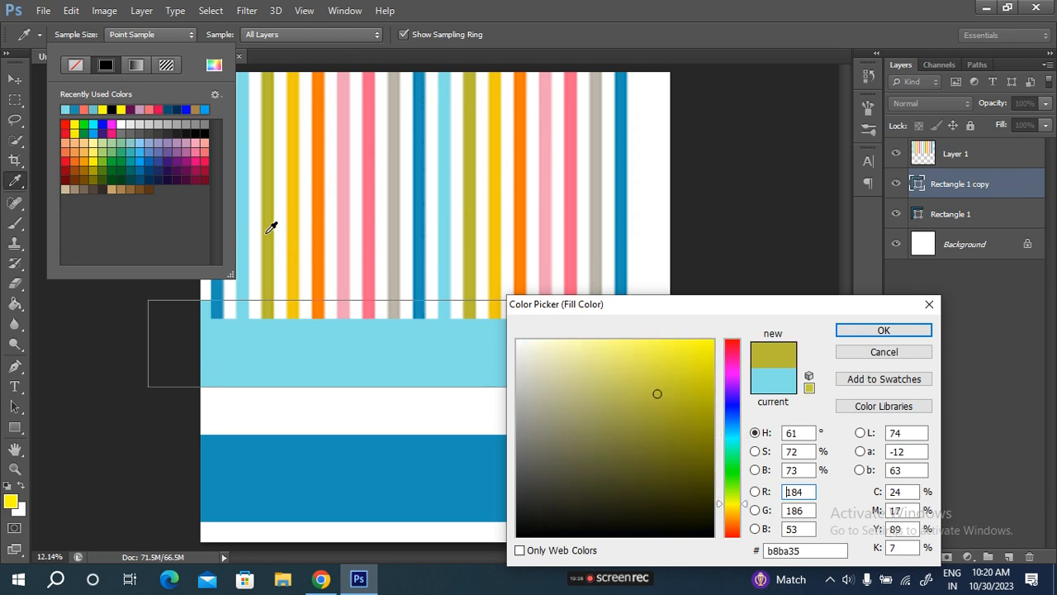
{"action": "left_click", "coordinate": [881, 332]}
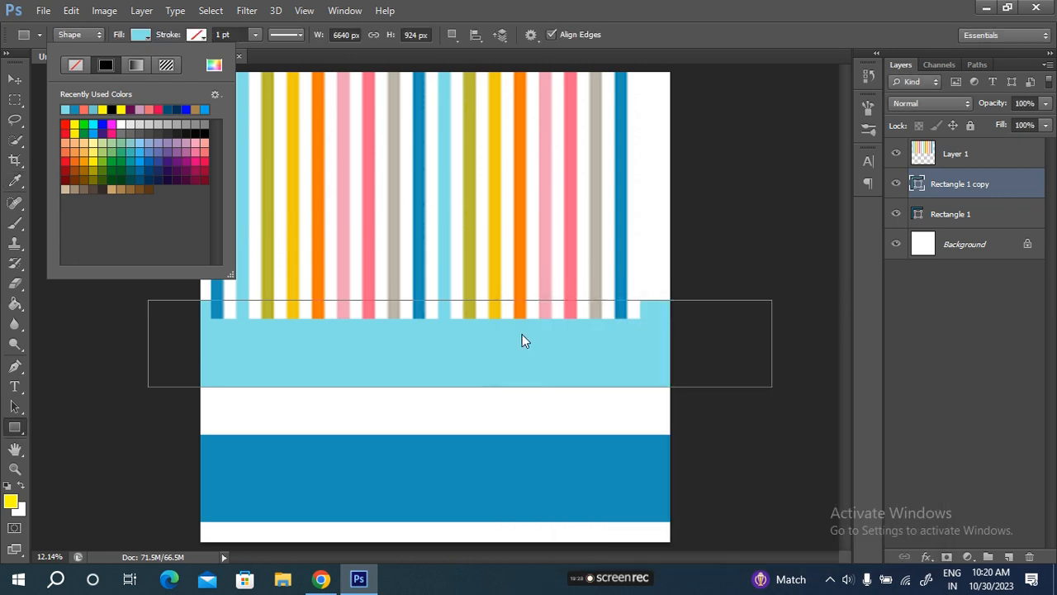
{"action": "left_click", "coordinate": [172, 46]}
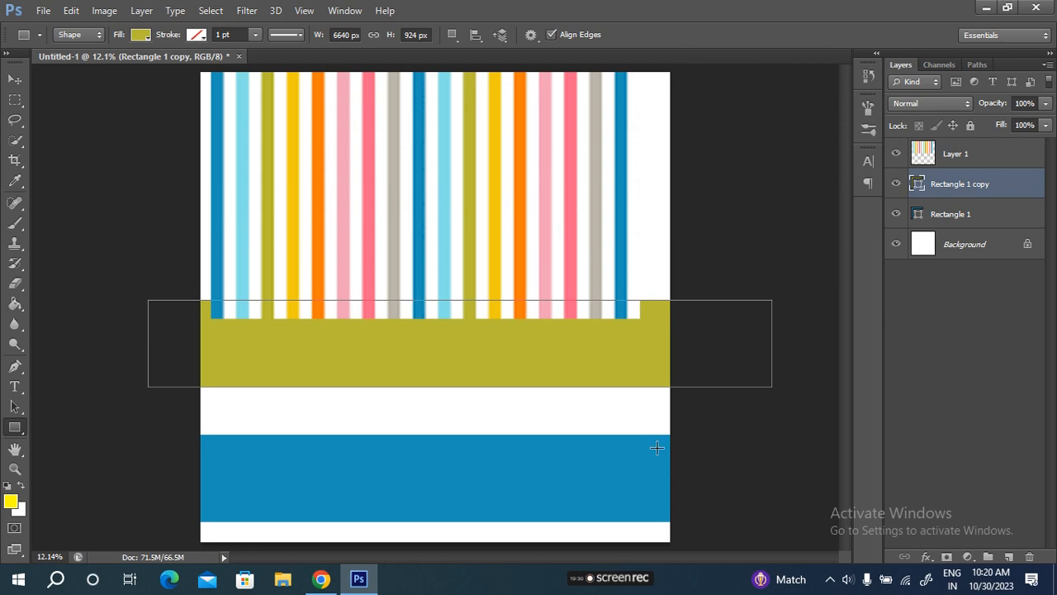
Duplicate the olive green stripe and move the copy up, leaving a white gap above the original.
{"action": "key", "text": "ctrl+j"}
{"action": "key", "text": "ctrl+t"}
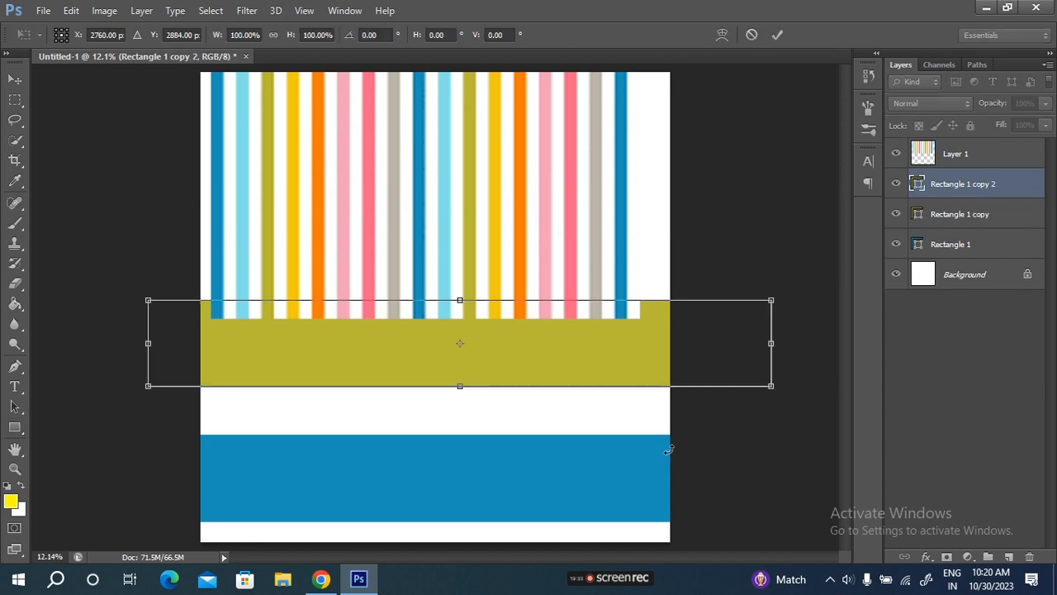
{"action": "left_click_drag", "start_coordinate": [547, 355], "coordinate": [545, 243]}
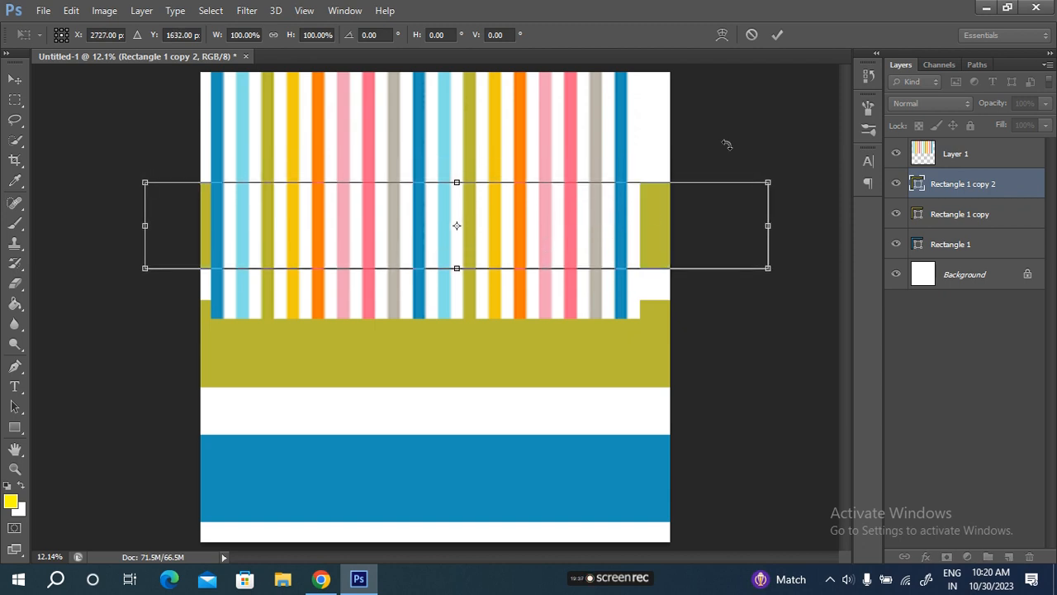
{"action": "left_click", "coordinate": [777, 35]}
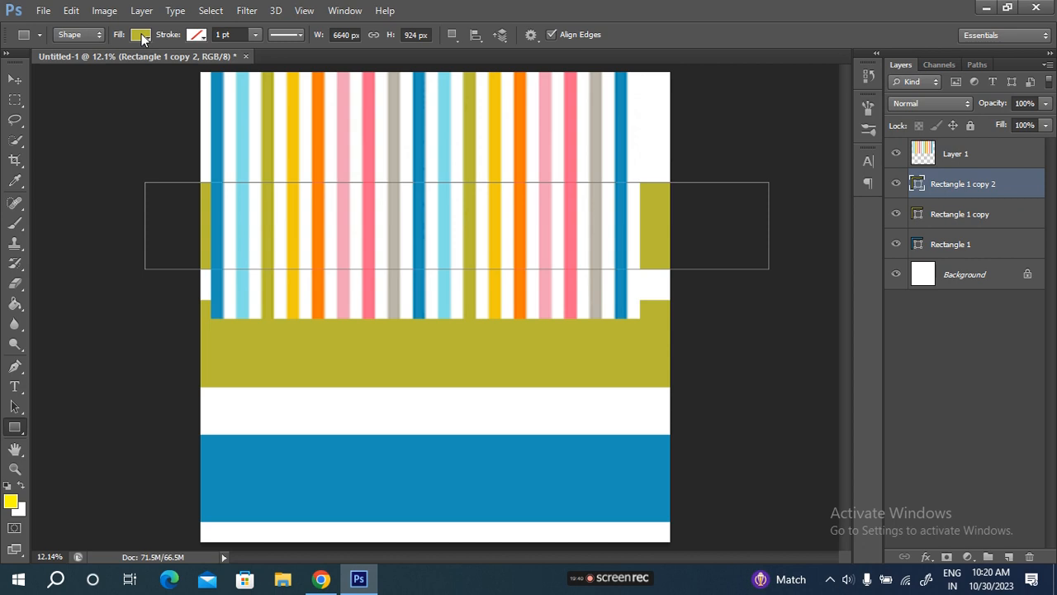
Fill the newest stripe copy with orange #fd7d02 sampled from the reference.
{"action": "left_click", "coordinate": [144, 35]}
{"action": "left_click", "coordinate": [213, 65]}
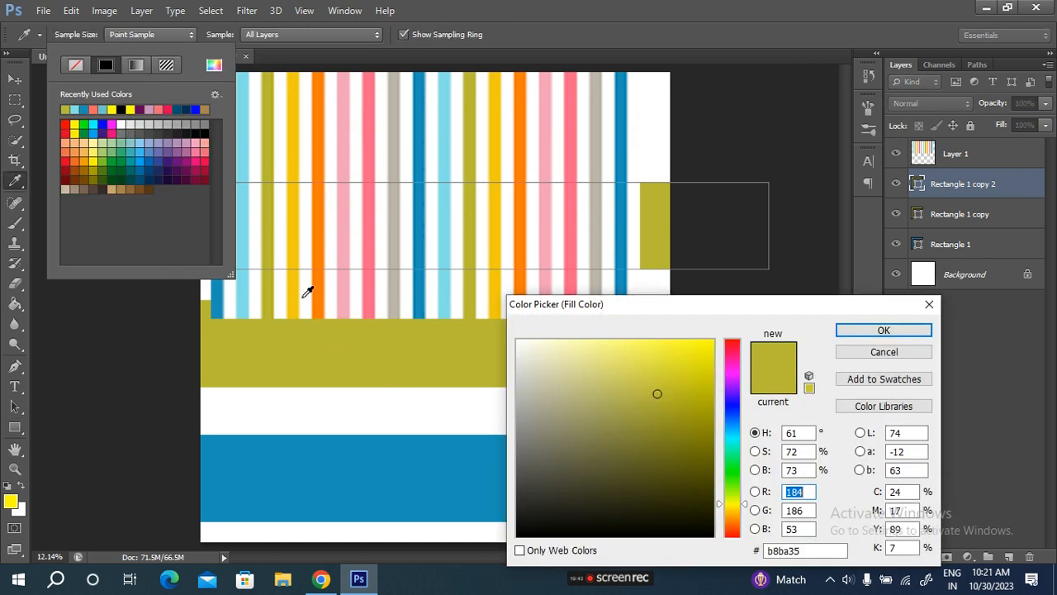
{"action": "left_click", "coordinate": [320, 286]}
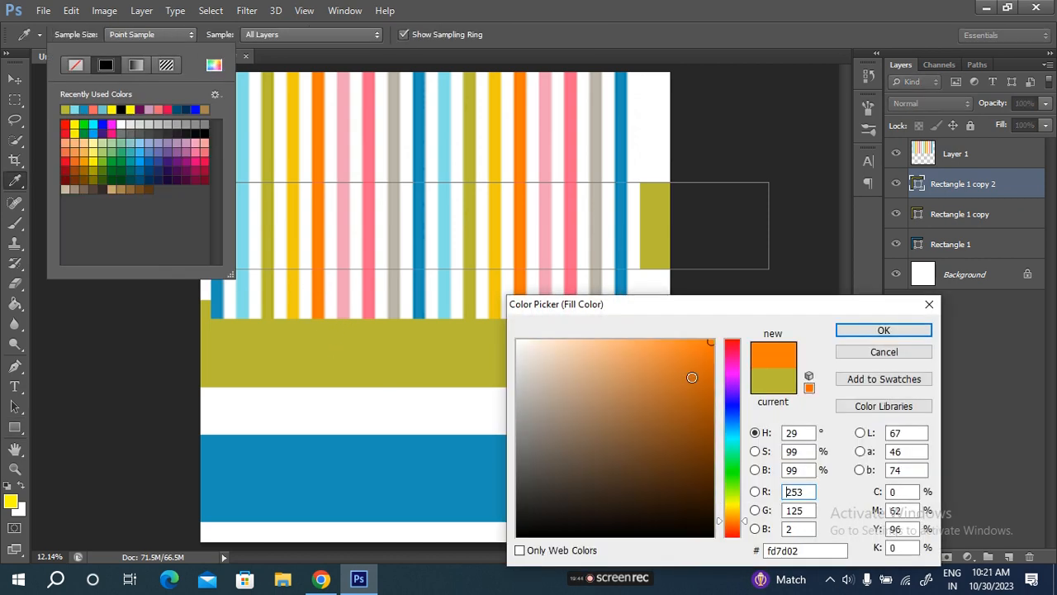
{"action": "left_click", "coordinate": [896, 331]}
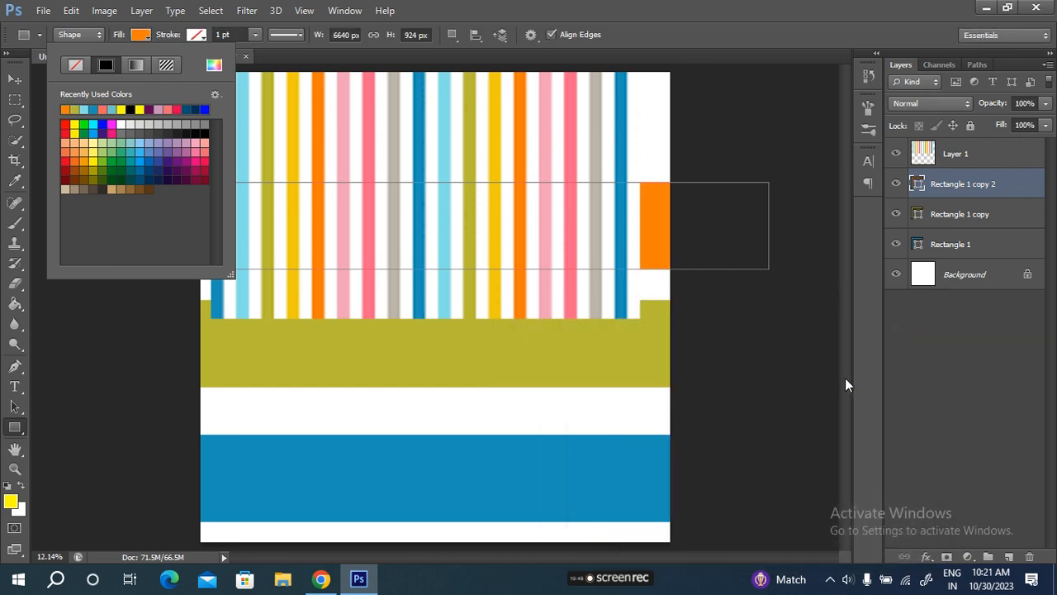
{"action": "left_click", "coordinate": [197, 36]}
Move the olive green and orange stripes slightly down to narrow the white gaps between the stripes.
{"action": "left_click", "coordinate": [15, 79]}
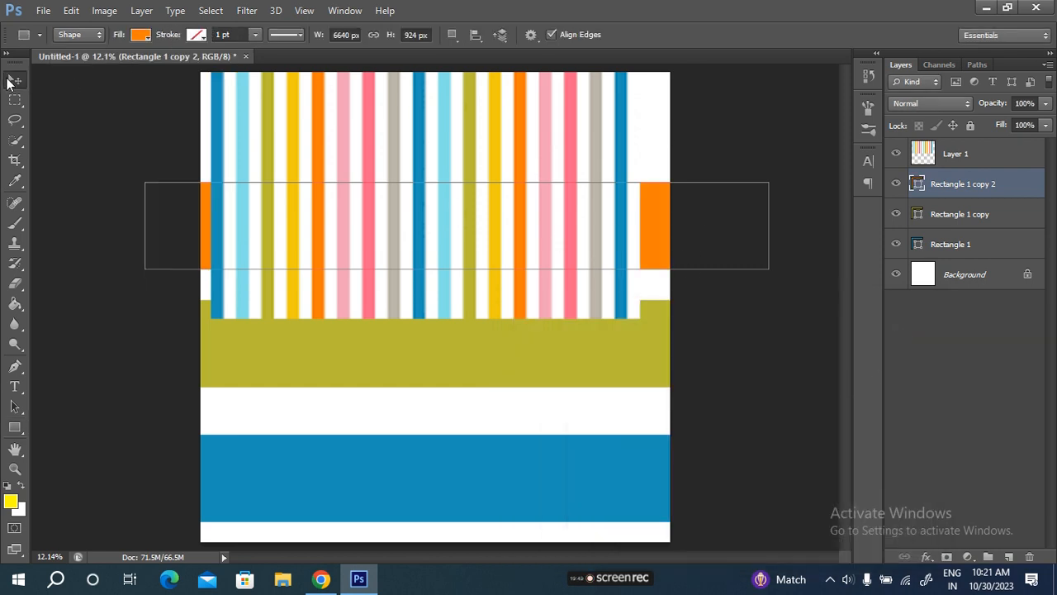
{"action": "left_click", "coordinate": [956, 216]}
{"action": "left_click_drag", "start_coordinate": [483, 349], "coordinate": [480, 376]}
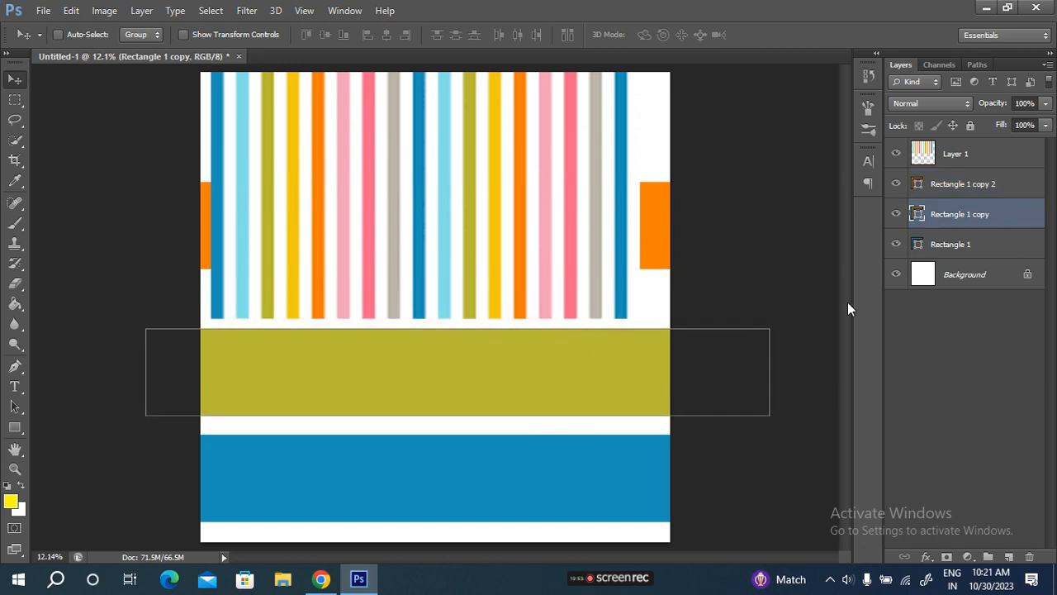
{"action": "left_click_drag", "start_coordinate": [640, 369], "coordinate": [639, 357]}
{"action": "left_click", "coordinate": [971, 192]}
{"action": "left_click_drag", "start_coordinate": [646, 231], "coordinate": [650, 249]}
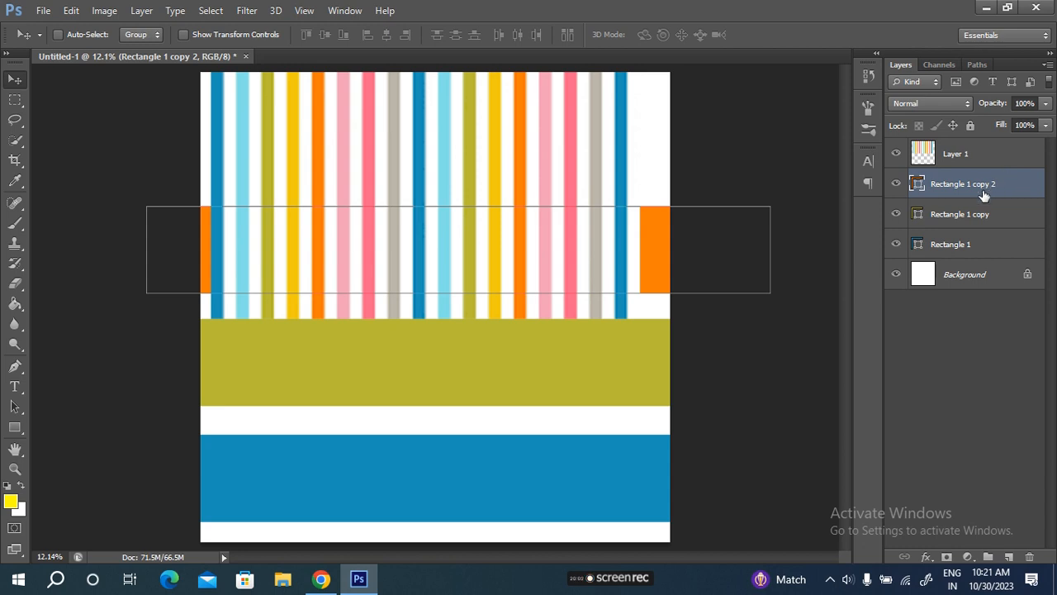
Duplicate the orange stripe and move the copy up near the canvas's upper edge, leaving a white gap between them.
{"action": "key", "text": "ctrl+j"}
{"action": "key", "text": "ctrl+t"}
{"action": "left_click_drag", "start_coordinate": [544, 213], "coordinate": [556, 136]}
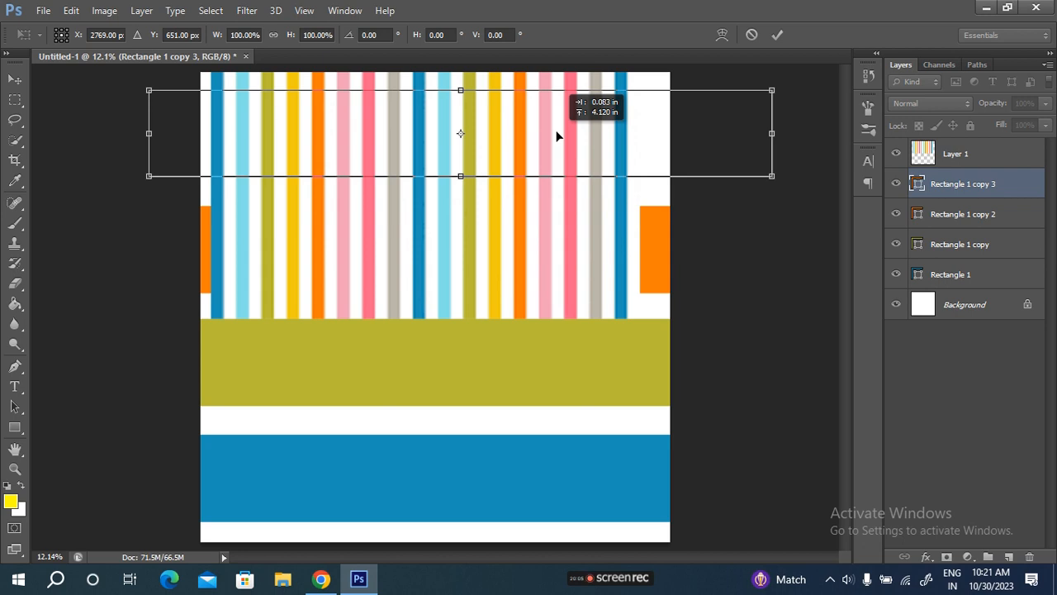
{"action": "left_click_drag", "start_coordinate": [558, 132], "coordinate": [556, 136]}
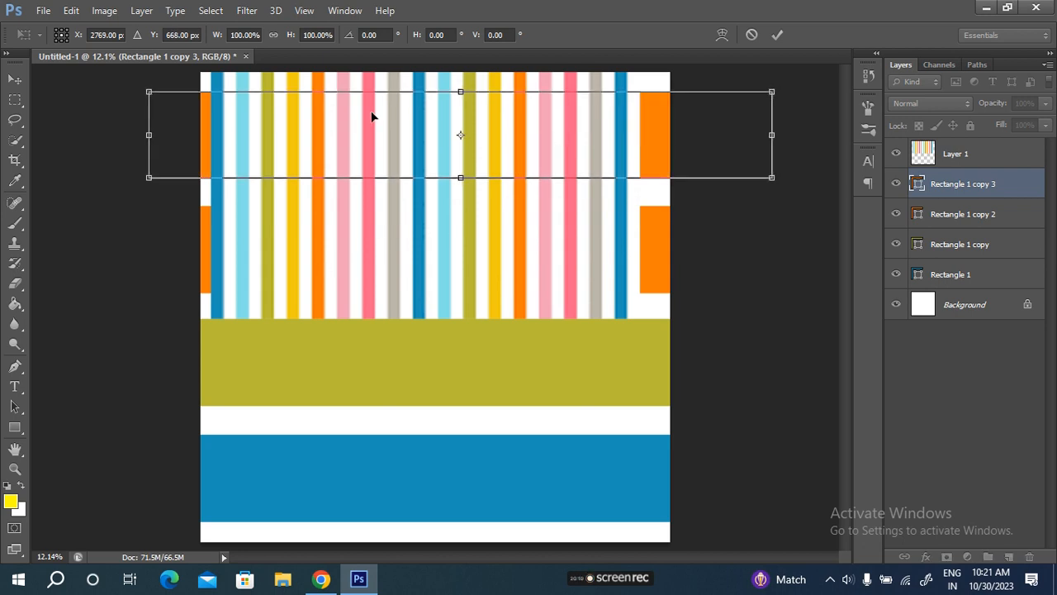
{"action": "left_click", "coordinate": [777, 35]}
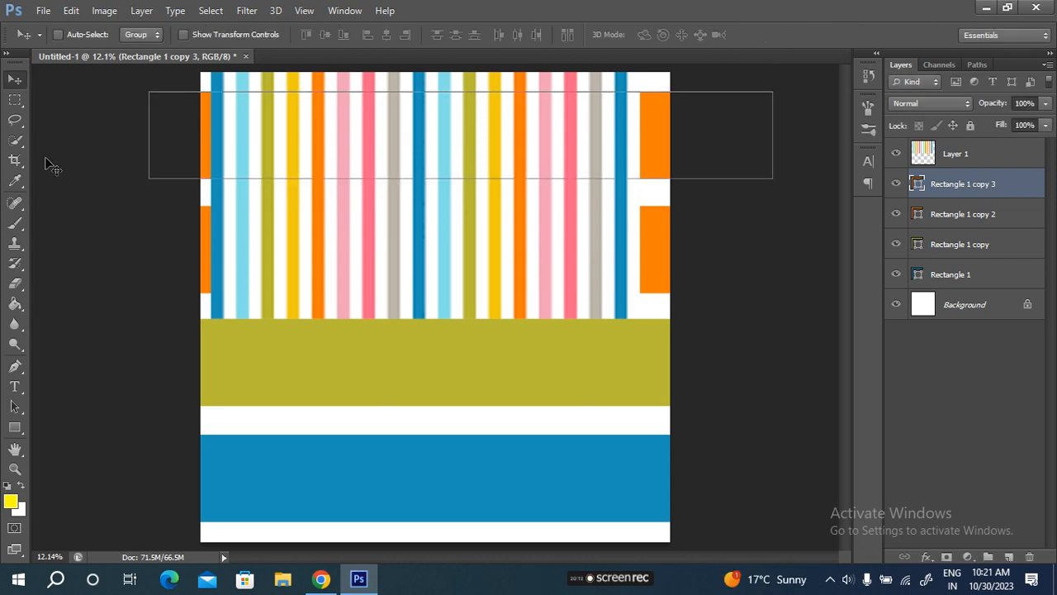
Fill the uppermost orange stripe copy with light pink #f0a0b6 sampled from the reference.
{"action": "left_click", "coordinate": [15, 427]}
{"action": "left_click", "coordinate": [140, 35]}
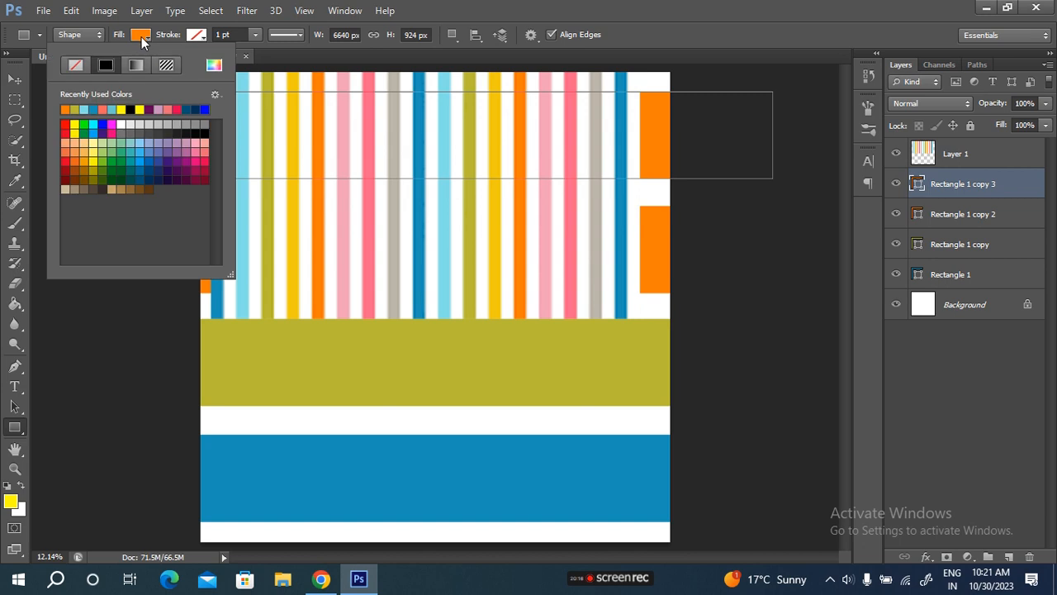
{"action": "left_click", "coordinate": [214, 66]}
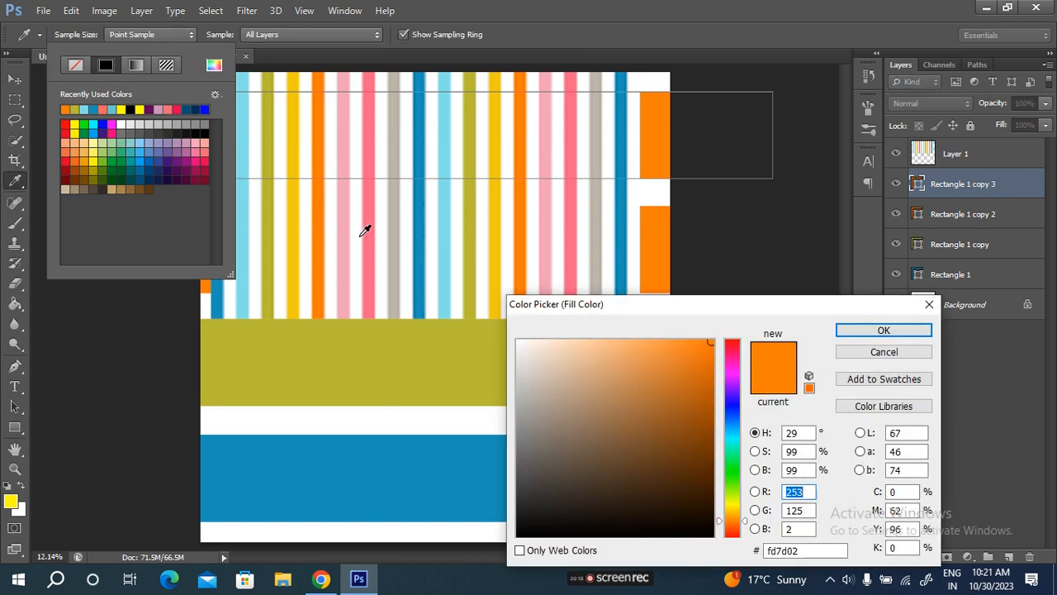
{"action": "left_click", "coordinate": [368, 236]}
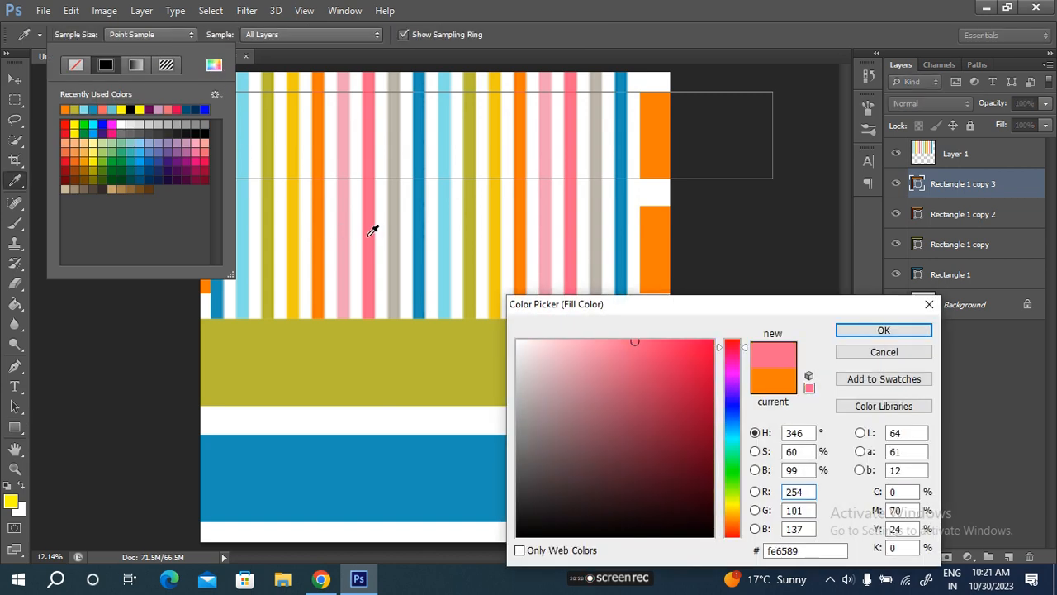
{"action": "left_click", "coordinate": [342, 230]}
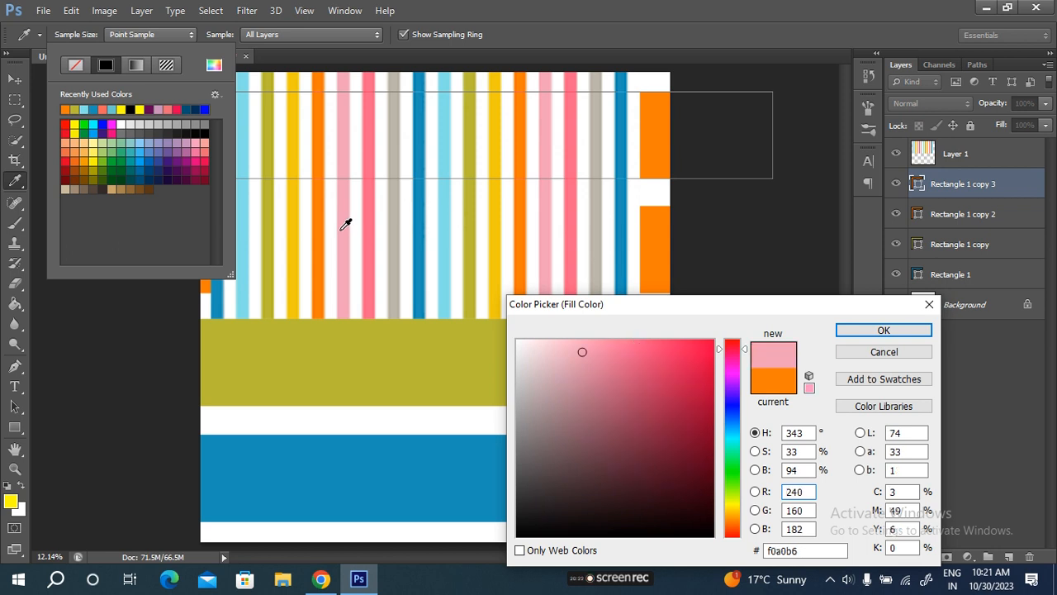
{"action": "left_click", "coordinate": [883, 329]}
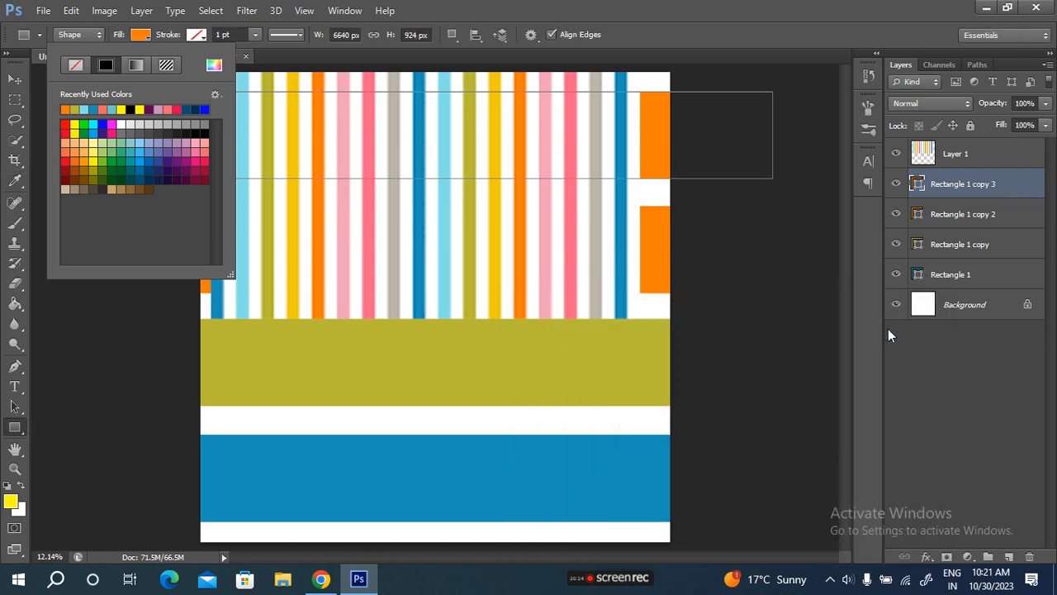
{"action": "left_click", "coordinate": [182, 40]}
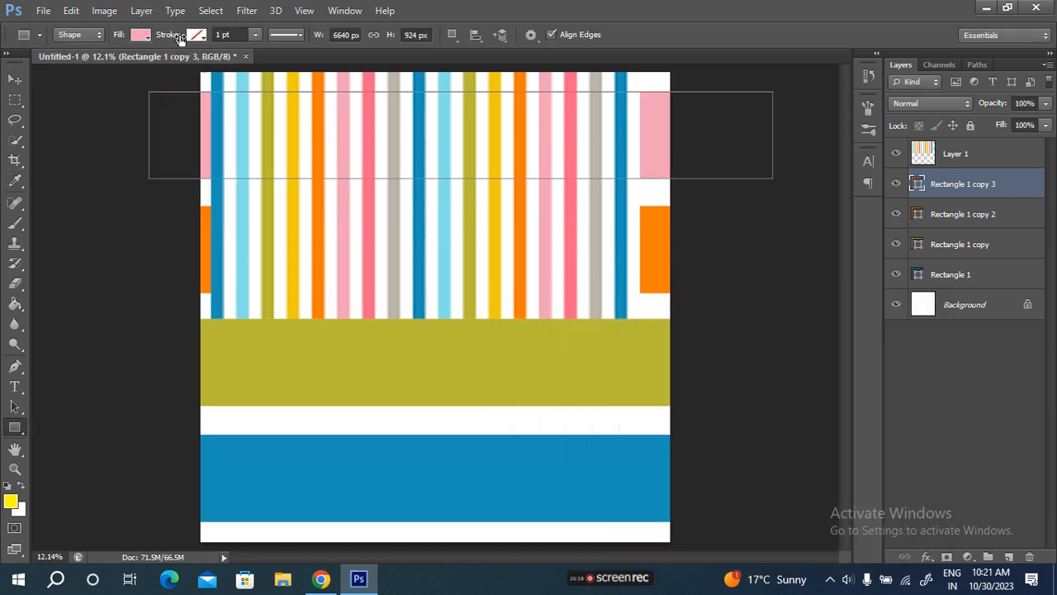
Hide the striped reference layer and define the pink, orange, olive green and blue stripe artwork as a new pattern.
{"action": "left_click", "coordinate": [897, 153]}
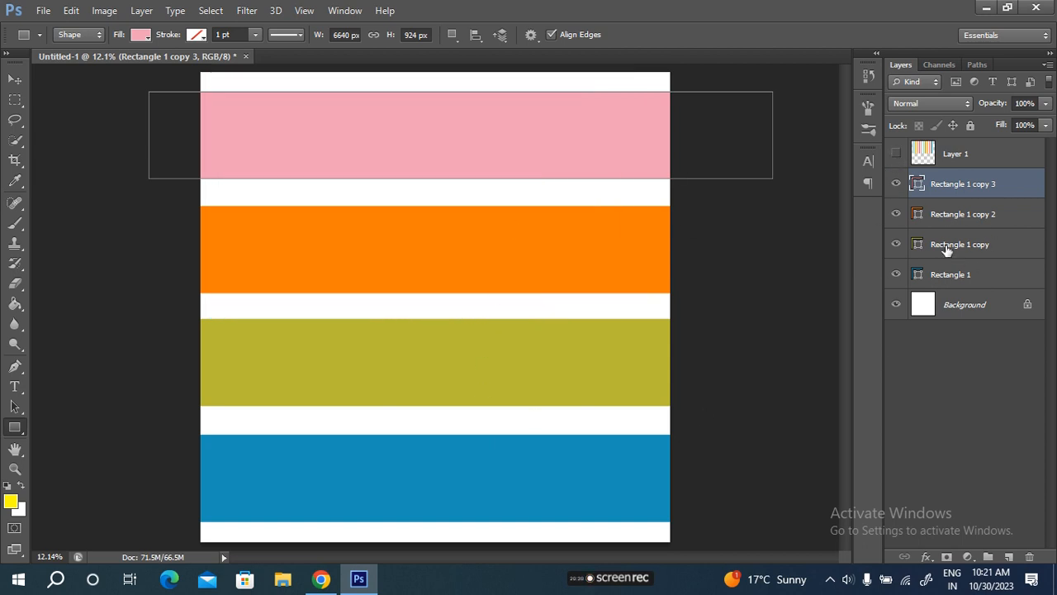
{"action": "left_click", "coordinate": [71, 10]}
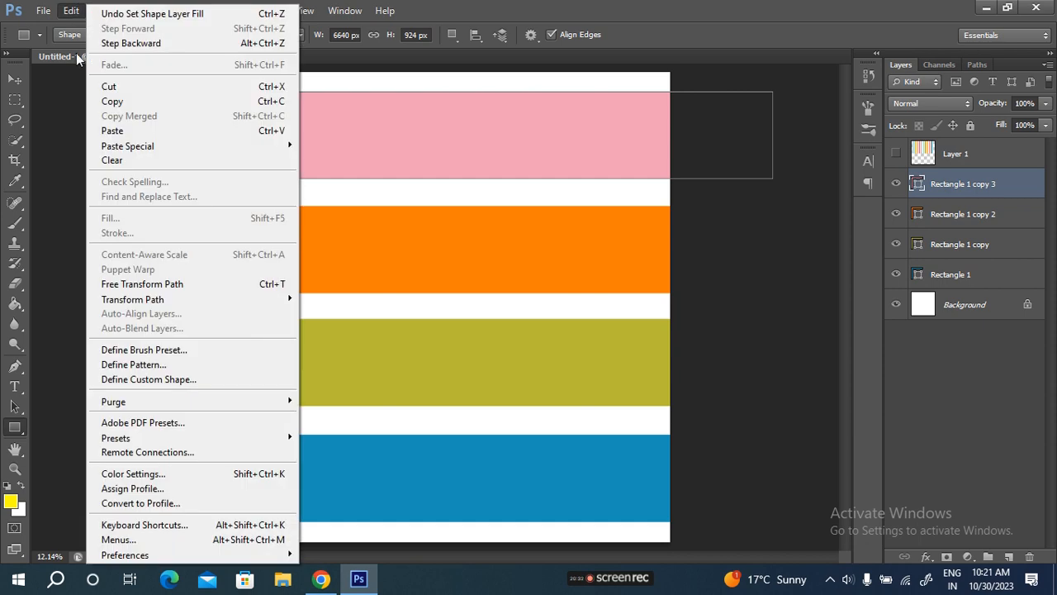
{"action": "left_click", "coordinate": [117, 365]}
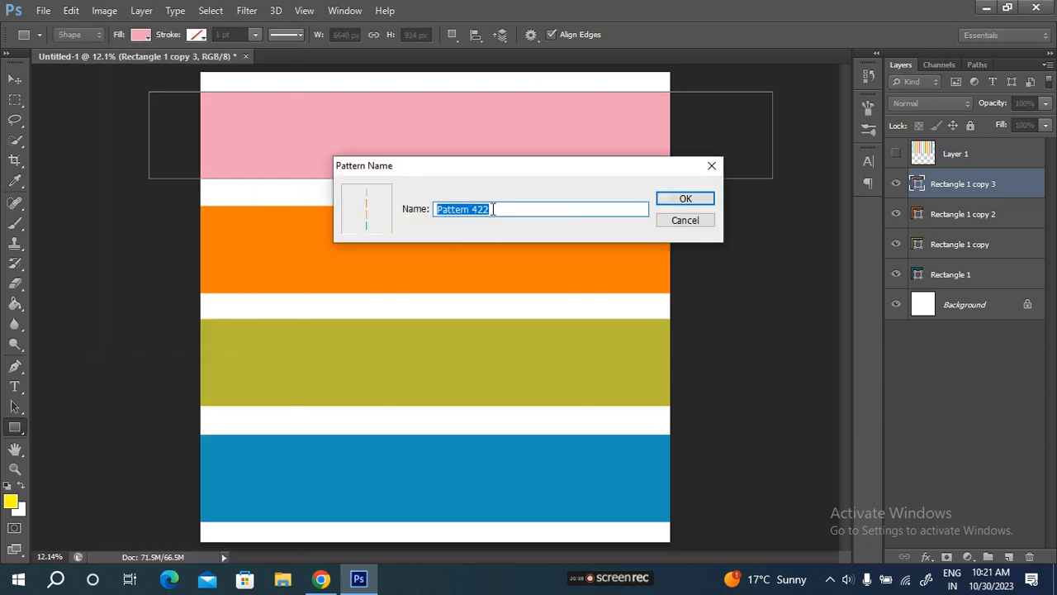
{"action": "left_click", "coordinate": [694, 200]}
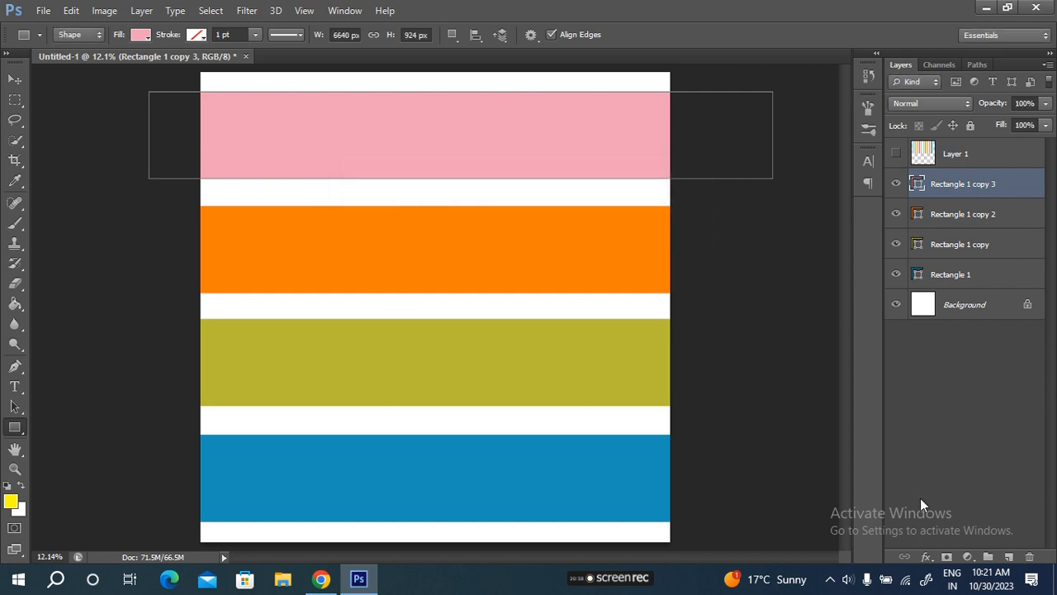
Add a pattern fill layer above the stripes using the new four-colour stripe pattern, scaled to 30%.
{"action": "left_click", "coordinate": [960, 558]}
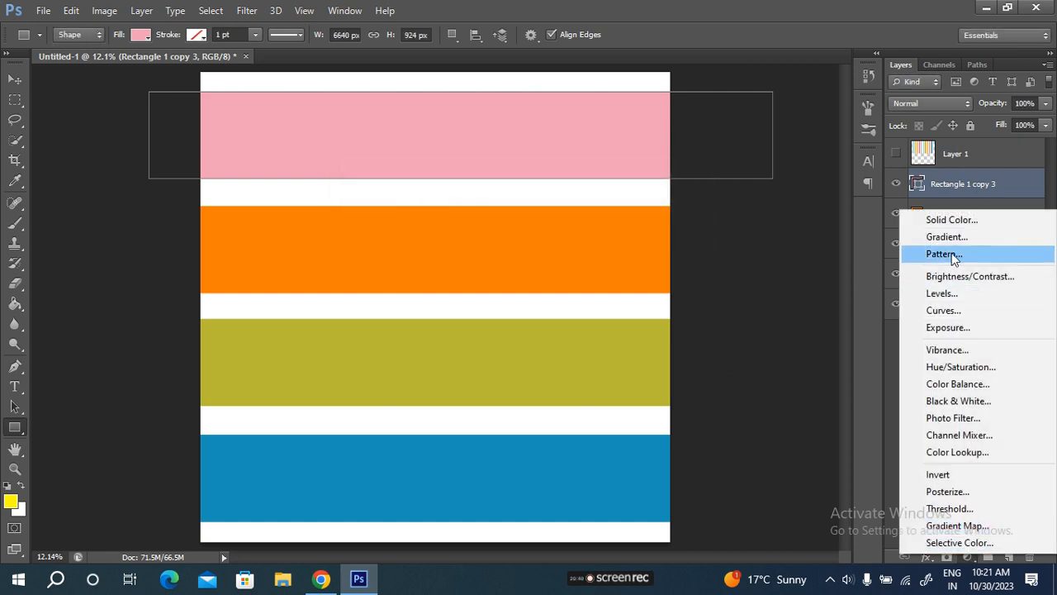
{"action": "left_click", "coordinate": [949, 249]}
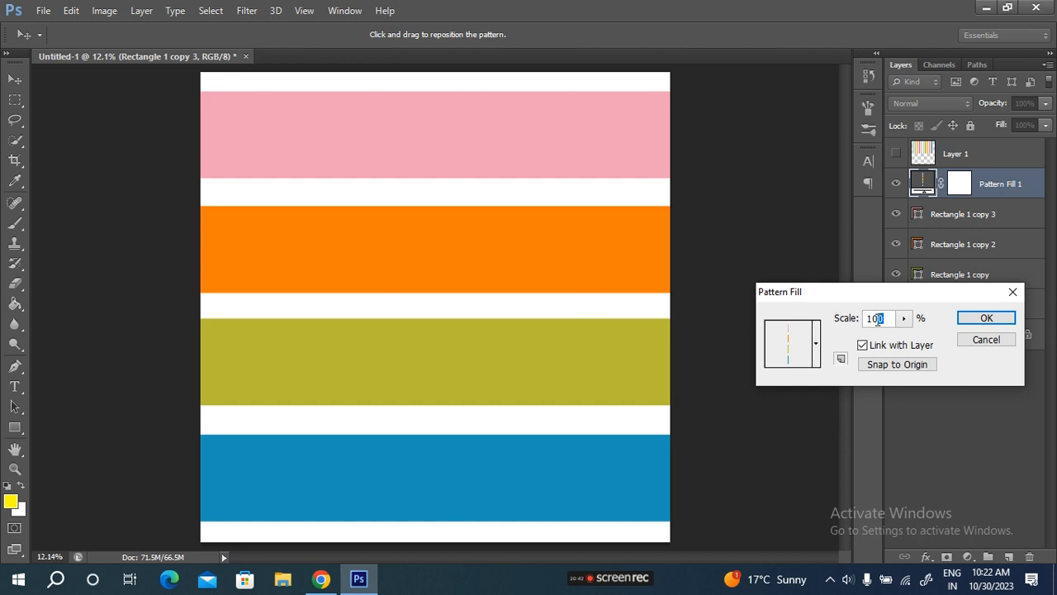
{"action": "type", "text": "50"}
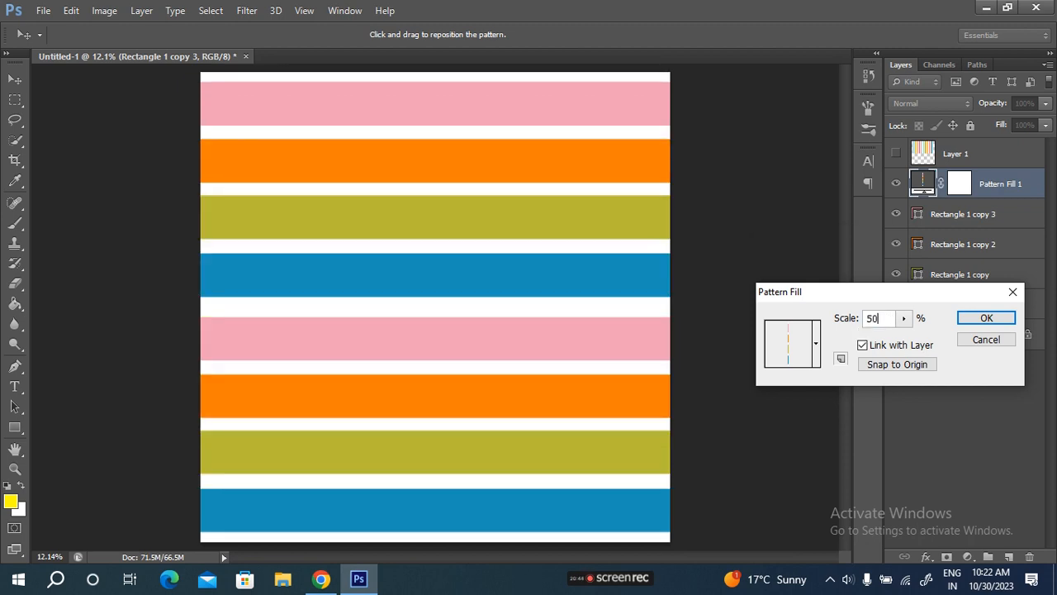
{"action": "key", "text": "Down"}
{"action": "key", "text": "Down"}
{"action": "key", "text": "Down"}
{"action": "key", "text": "Down"}
{"action": "key", "text": "Down"}
{"action": "key", "text": "Down"}
{"action": "key", "text": "Down"}
{"action": "key", "text": "Down"}
{"action": "key", "text": "Down"}
{"action": "key", "text": "Down"}
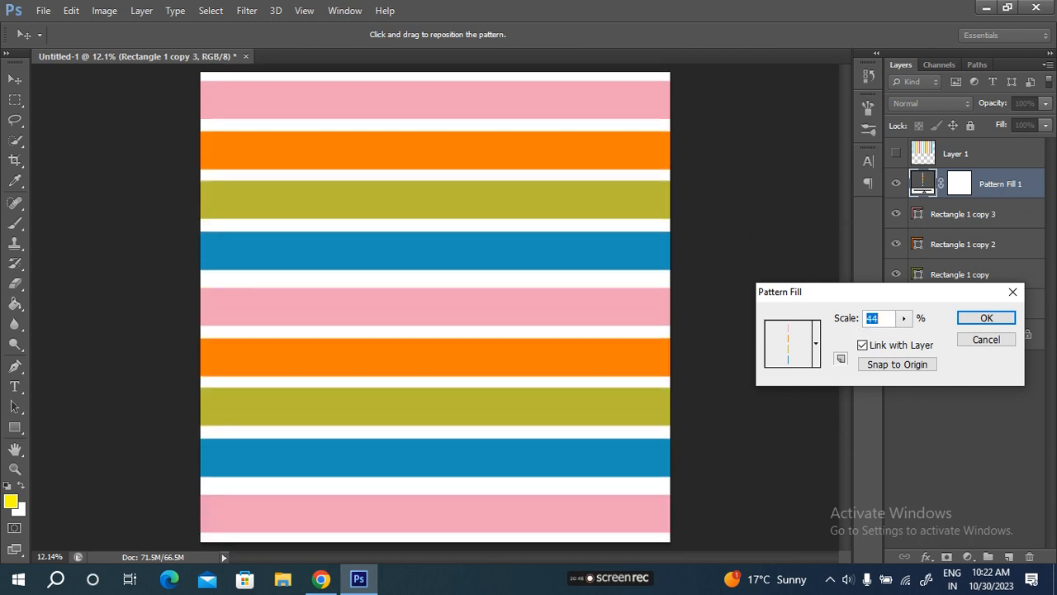
{"action": "key", "text": "Down"}
{"action": "key", "text": "Down"}
{"action": "key", "text": "Down"}
{"action": "key", "text": "Down"}
{"action": "key", "text": "Down"}
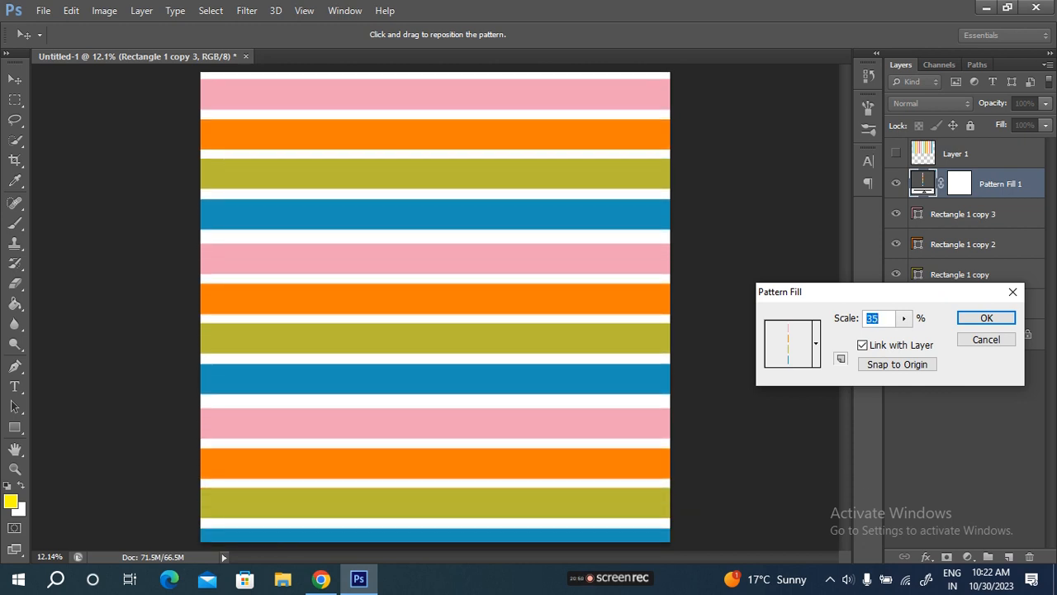
{"action": "key", "text": "Down"}
{"action": "key", "text": "Down"}
{"action": "key", "text": "Down"}
{"action": "key", "text": "Down"}
{"action": "key", "text": "Down"}
{"action": "key", "text": "Down"}
{"action": "key", "text": "Down"}
{"action": "key", "text": "Down"}
{"action": "key", "text": "Down"}
{"action": "key", "text": "Down"}
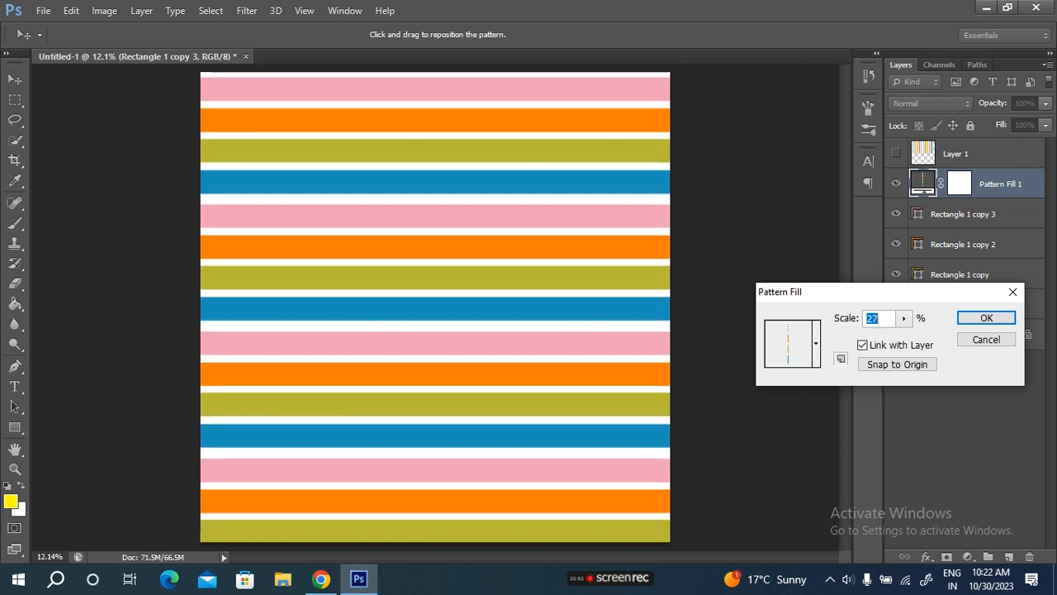
{"action": "key", "text": "Down"}
{"action": "key", "text": "Down"}
{"action": "key", "text": "Down"}
{"action": "key", "text": "Down"}
{"action": "key", "text": "Down"}
{"action": "key", "text": "Down"}
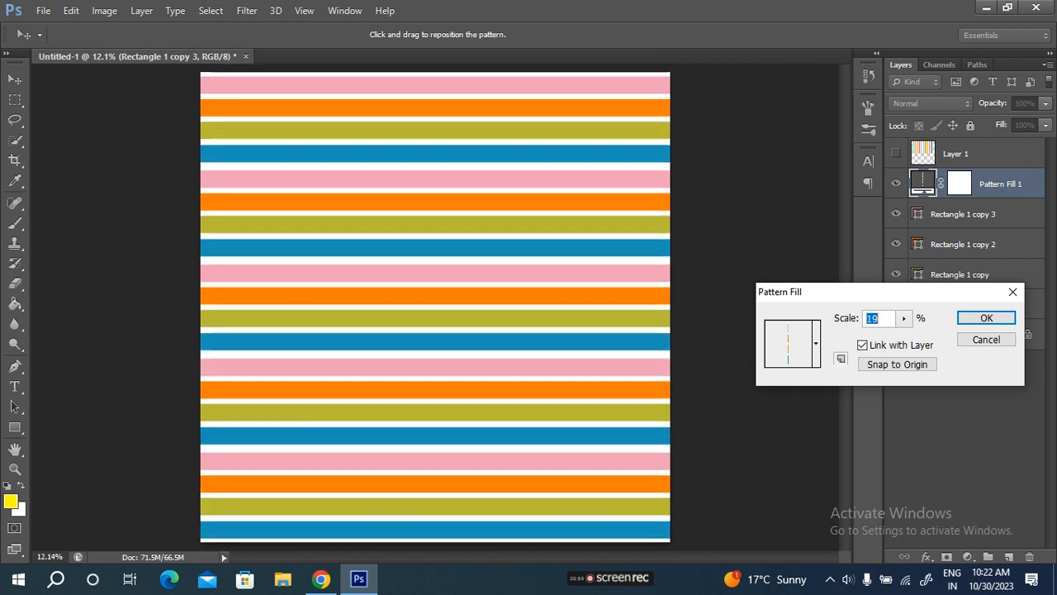
{"action": "key", "text": "Up"}
{"action": "key", "text": "Up"}
{"action": "key", "text": "Up"}
{"action": "key", "text": "Up"}
{"action": "key", "text": "Up"}
{"action": "key", "text": "Up"}
{"action": "key", "text": "Up"}
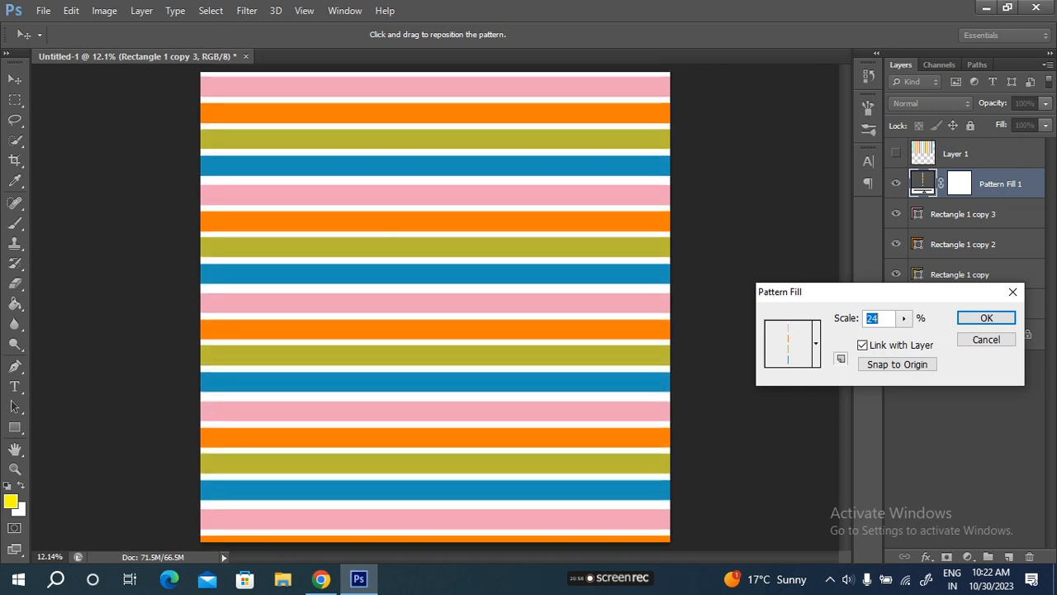
{"action": "key", "text": "Up"}
{"action": "key", "text": "Up"}
{"action": "key", "text": "Up"}
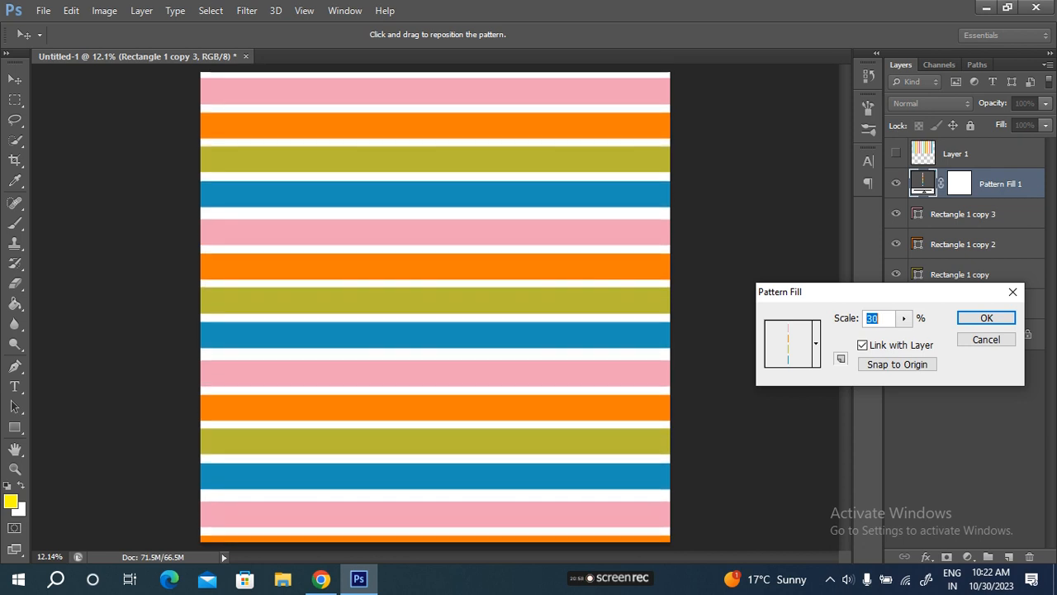
{"action": "key", "text": "Return"}
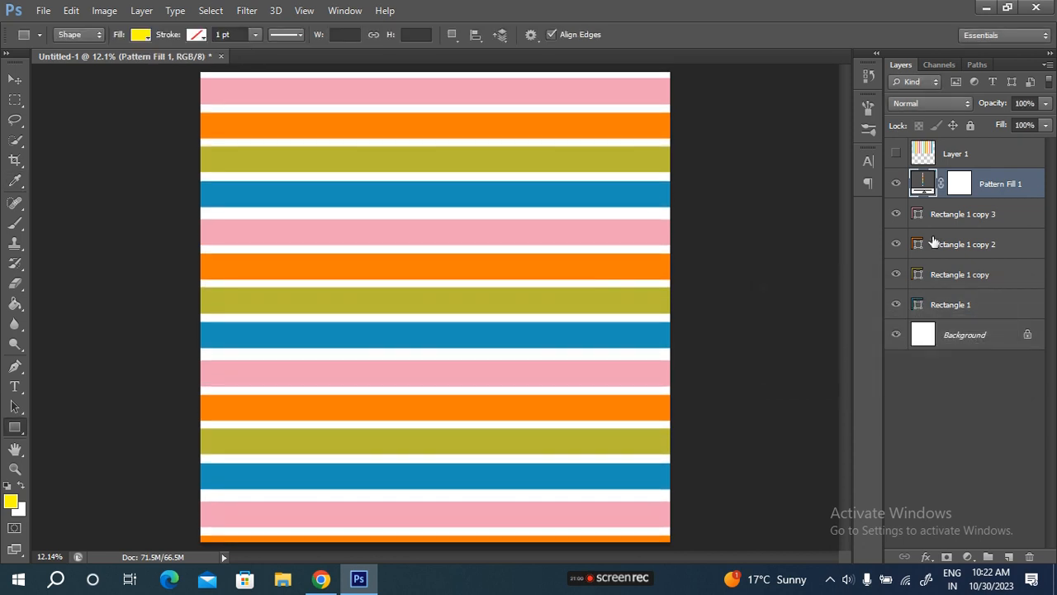
Show the striped reference layer briefly to compare it with the pattern fill, and hide it again.
{"action": "left_click", "coordinate": [897, 156]}
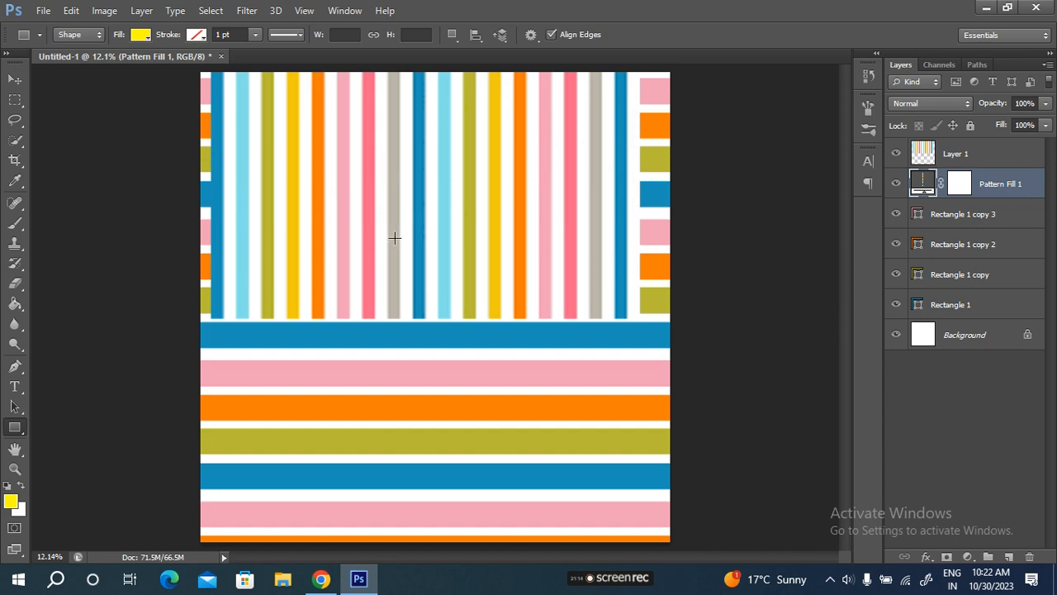
{"action": "left_click", "coordinate": [898, 154]}
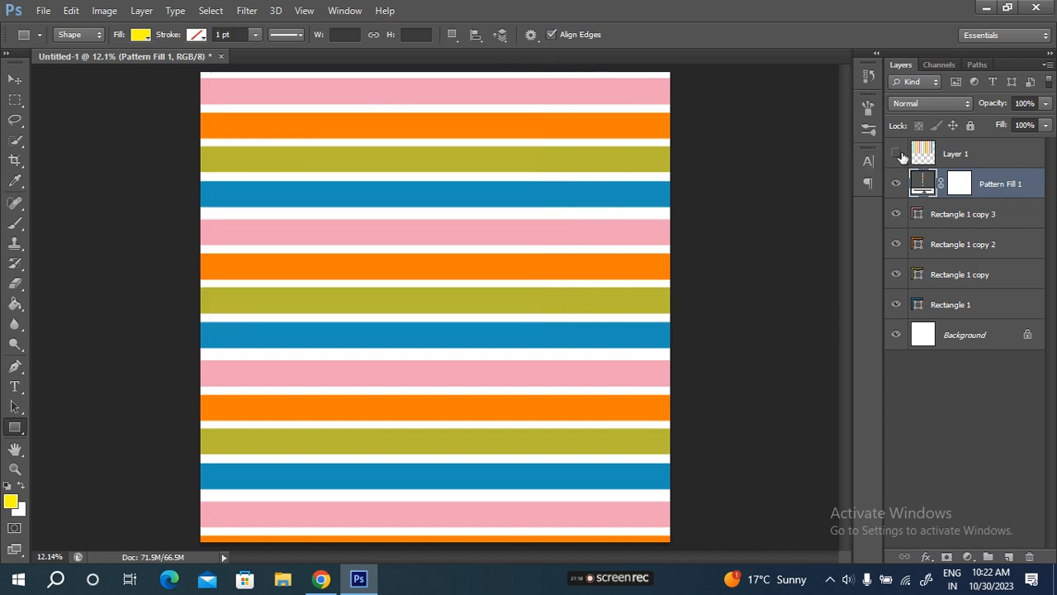